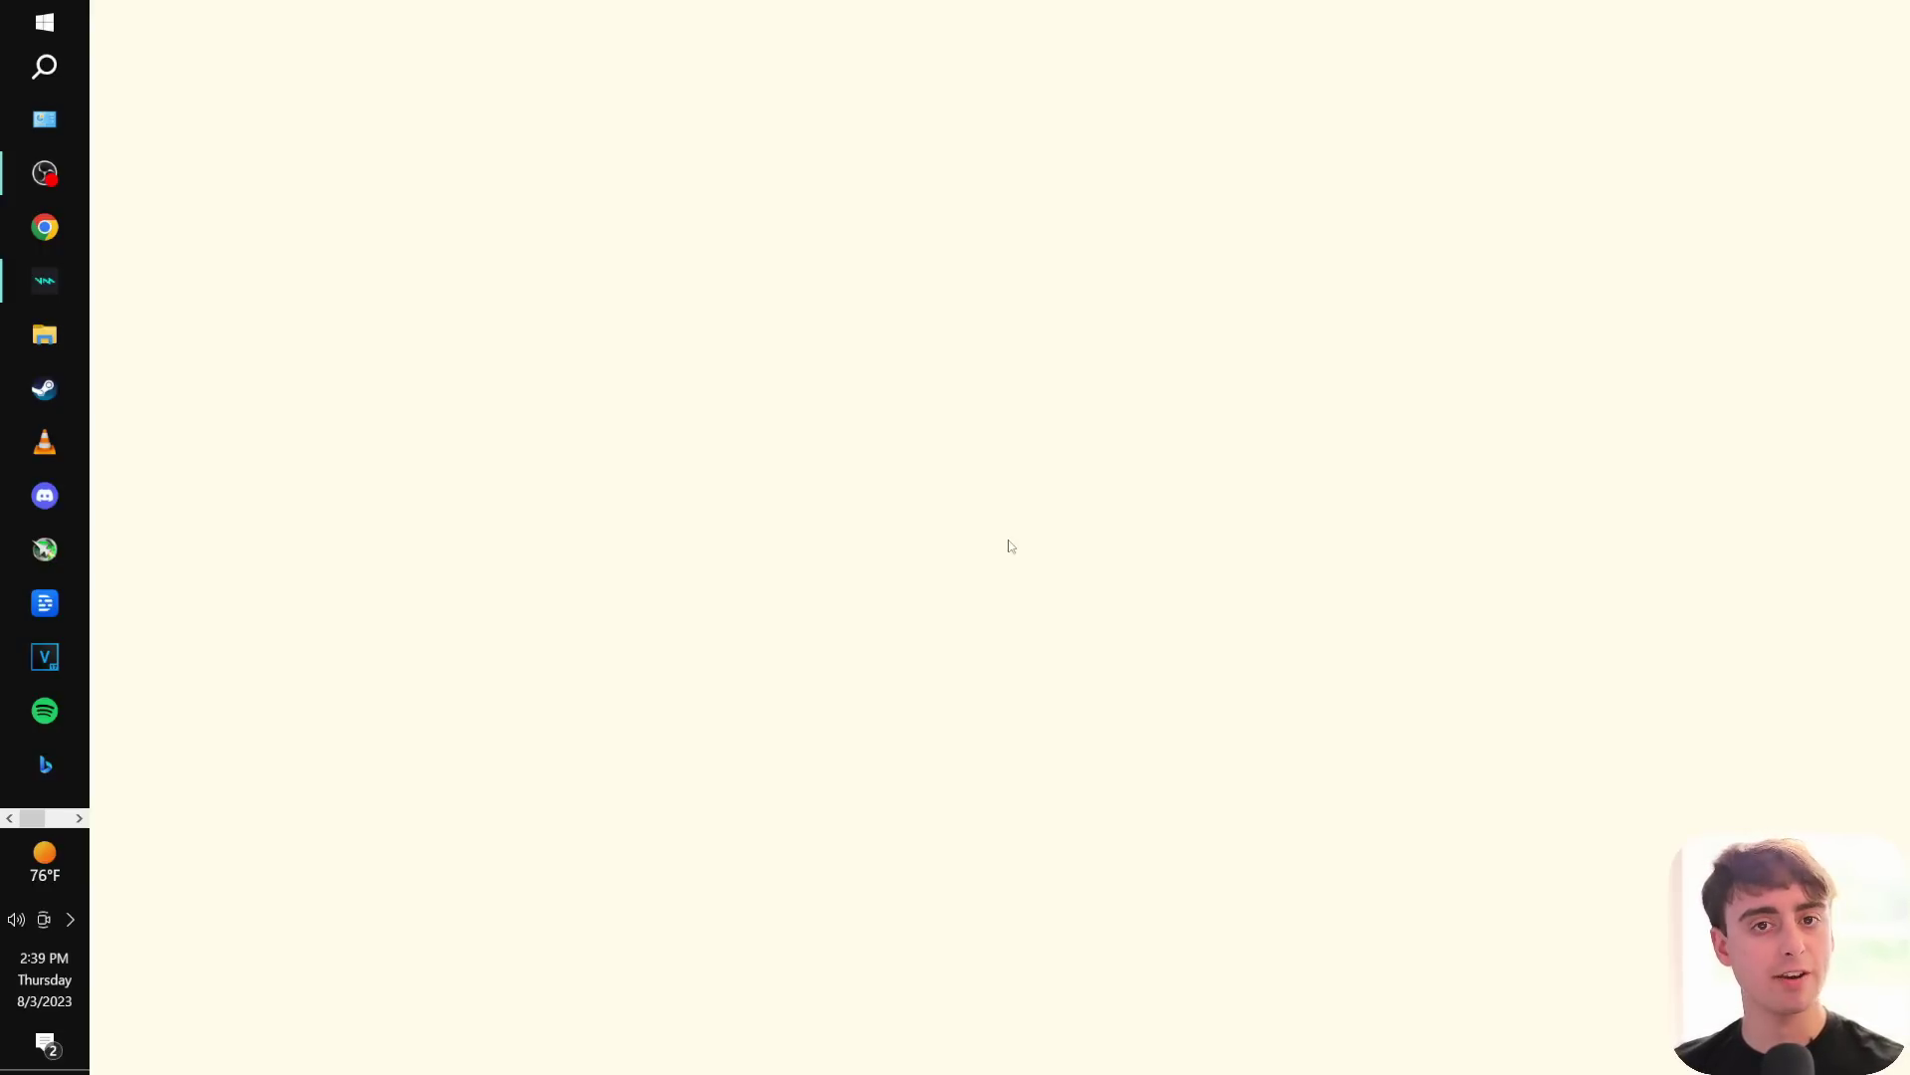
# Launch Task Manager from the Win+X menu and view its Performance page for the GPU.
pyautogui.press('super+x')
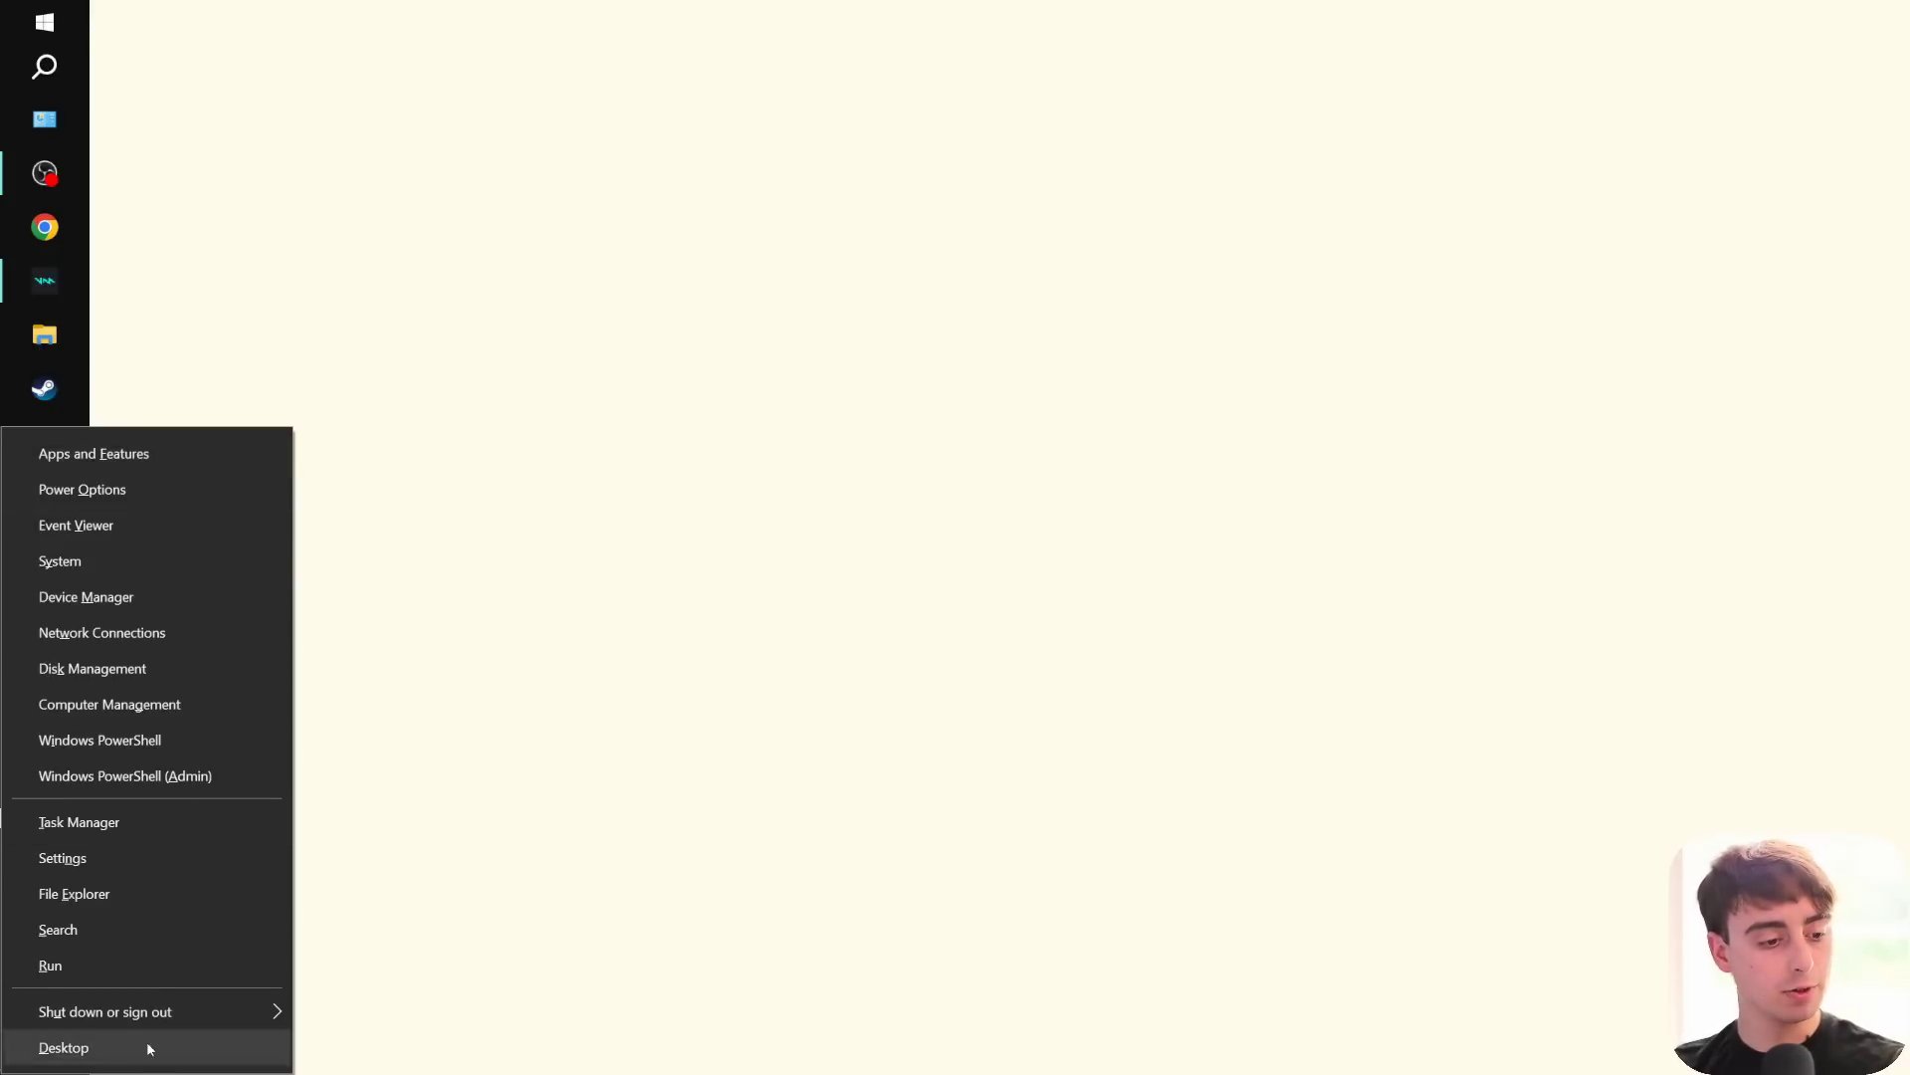
pyautogui.click(156, 828)
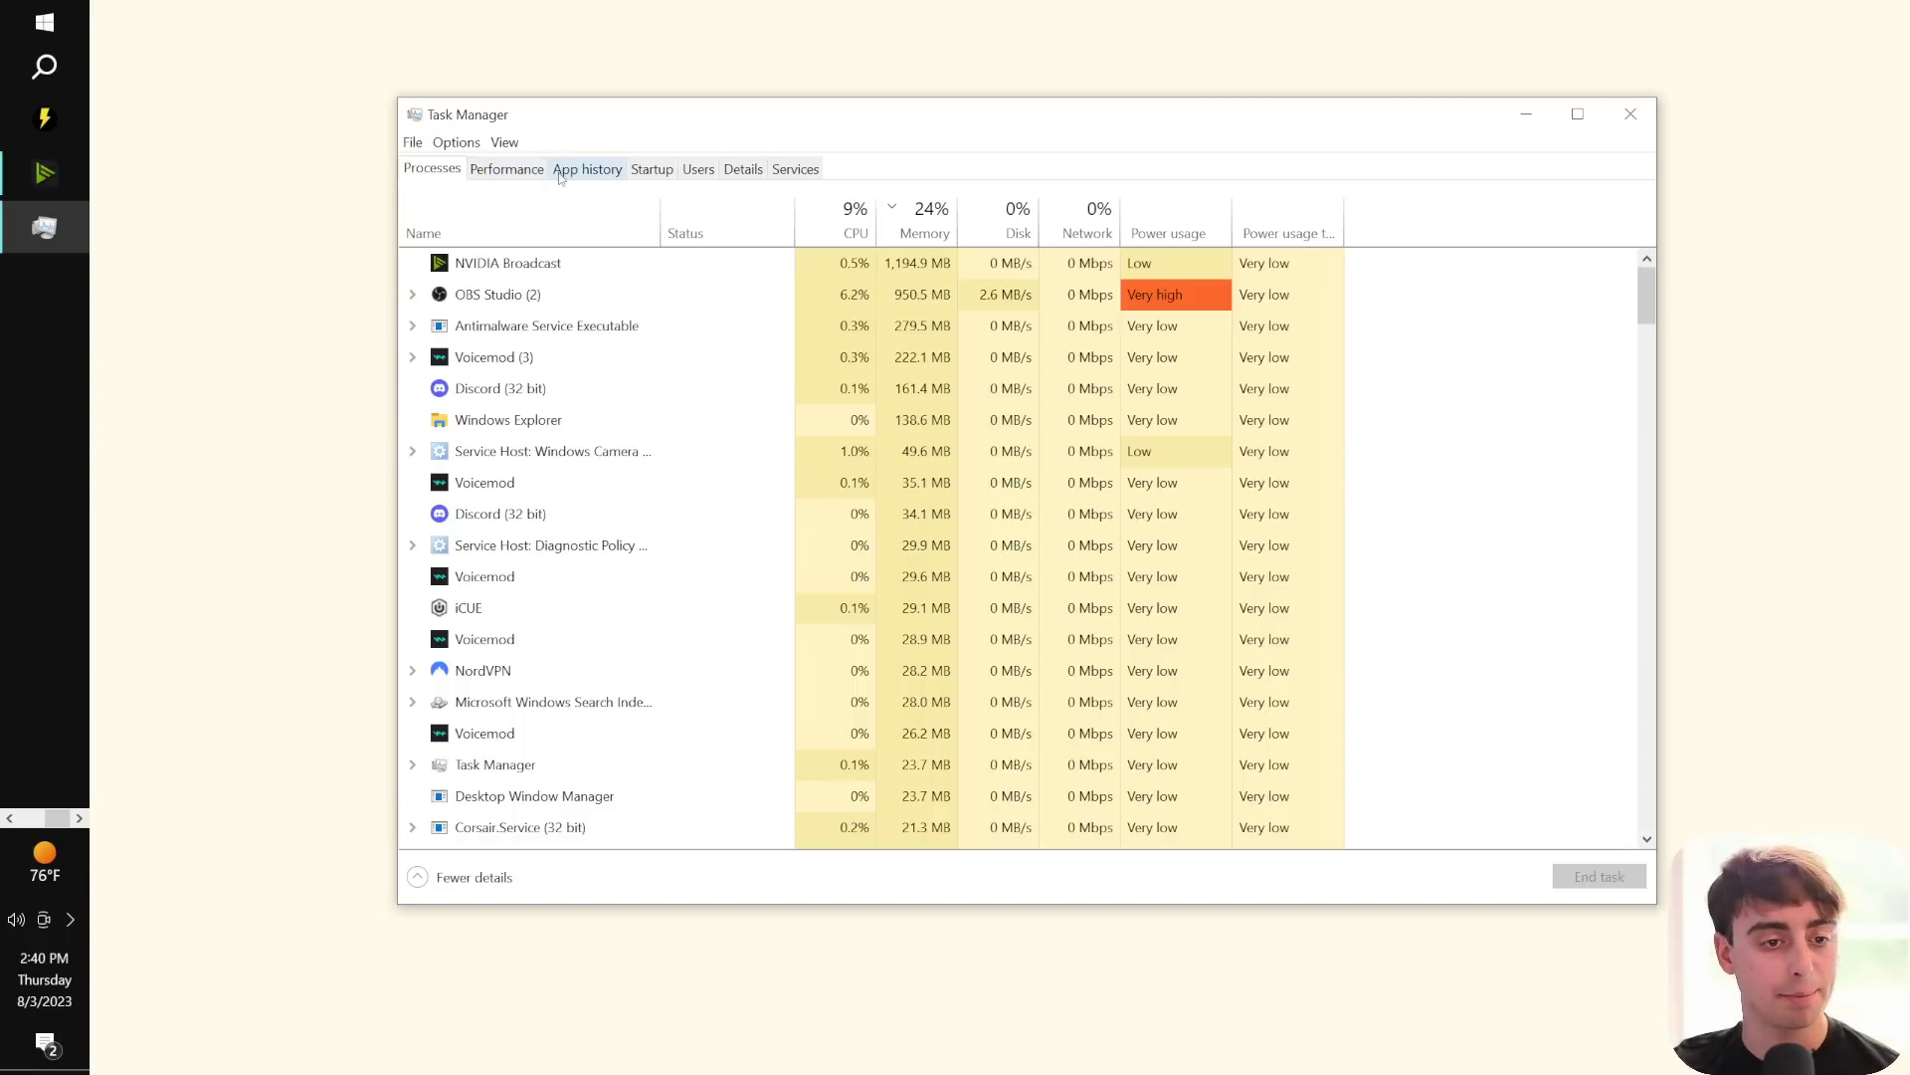
pyautogui.click(509, 177)
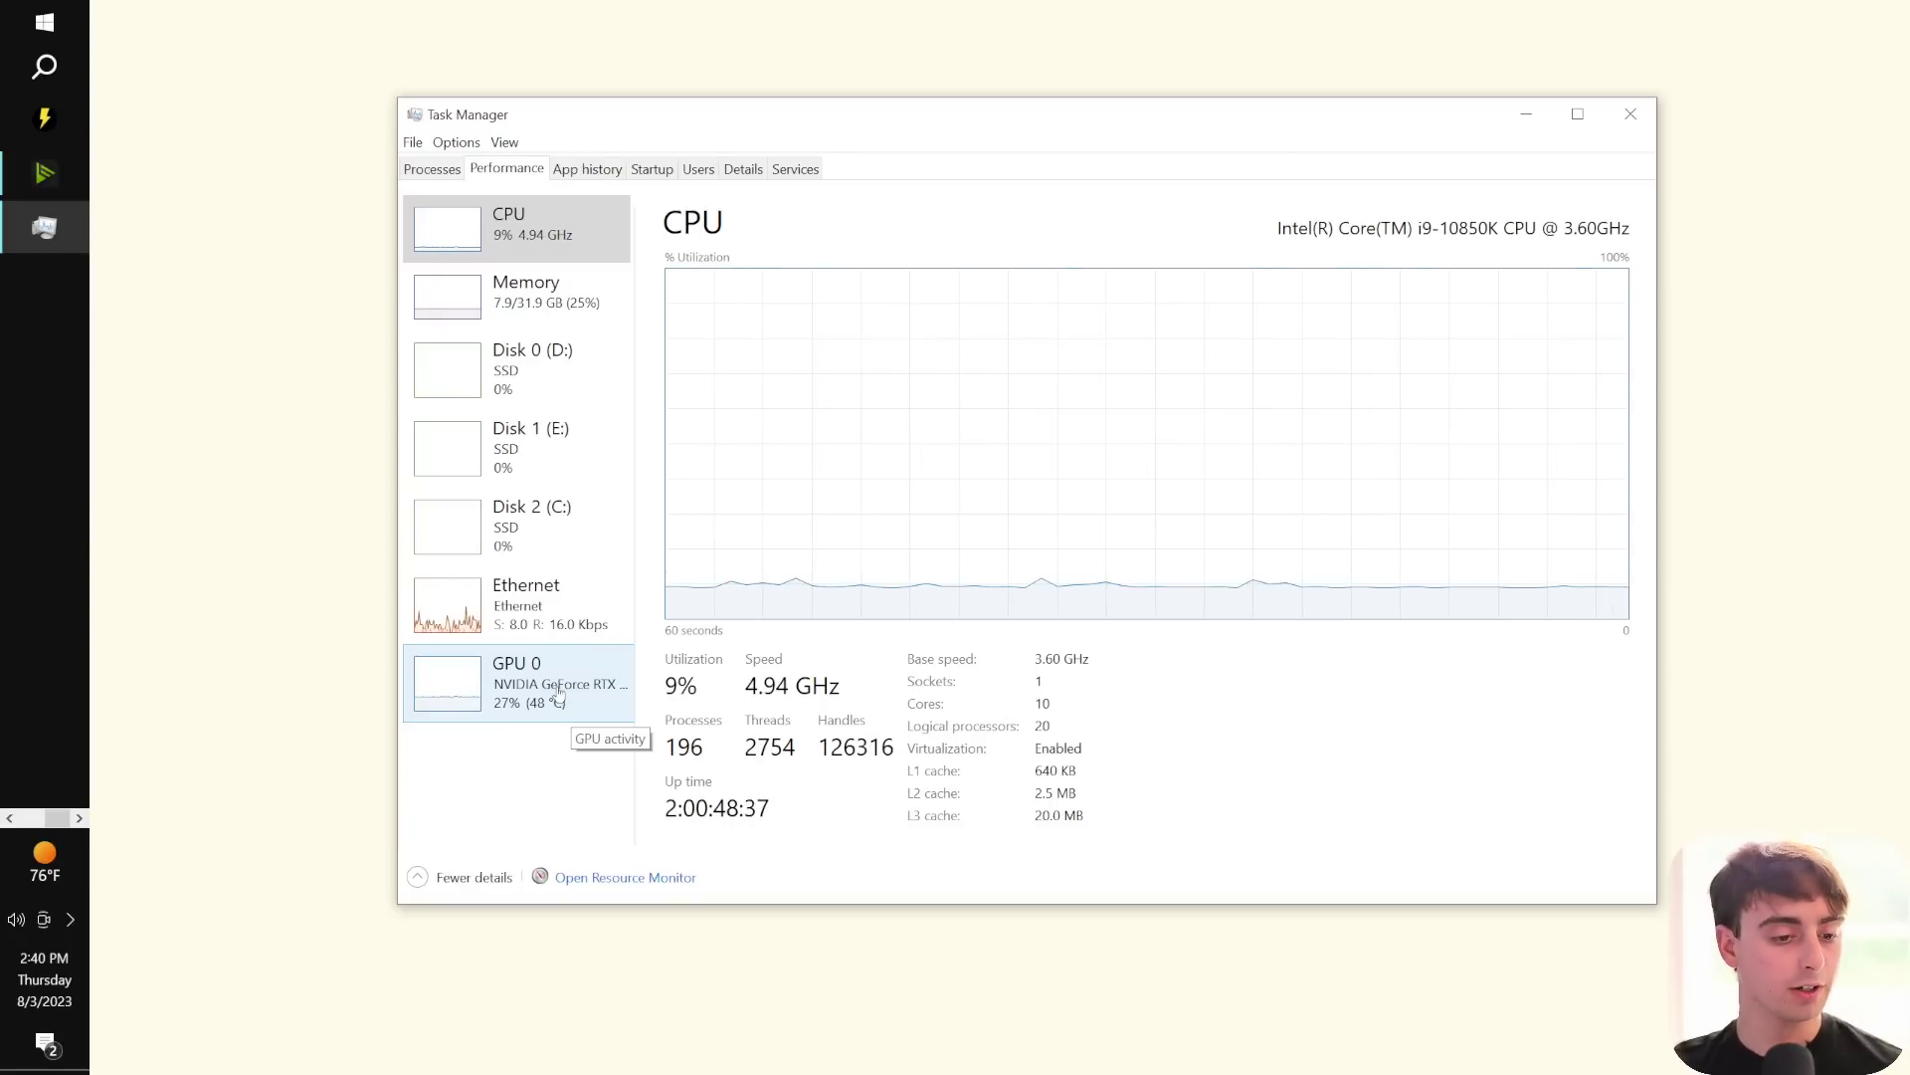
pyautogui.click(557, 693)
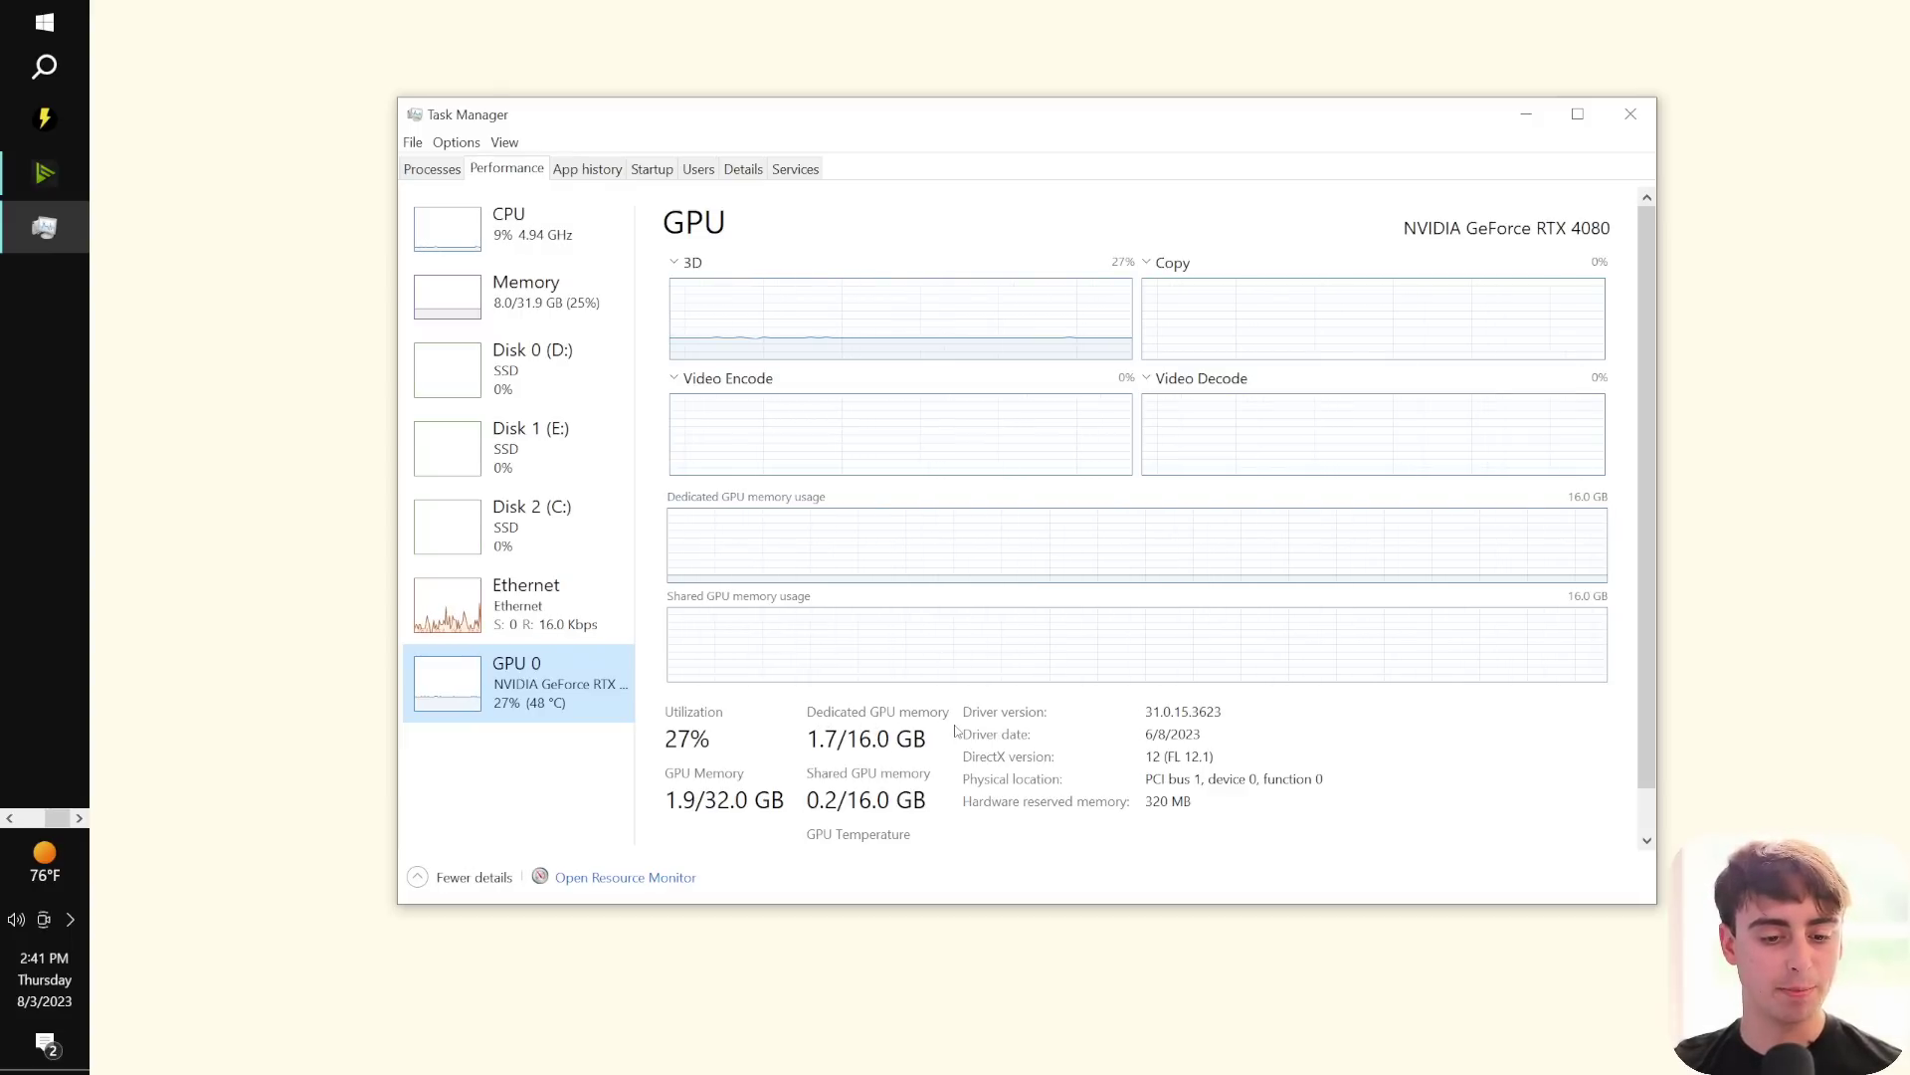
# Check the RTX 4080's 16 GB dedicated GPU memory, then close Task Manager.
pyautogui.click(858, 756)
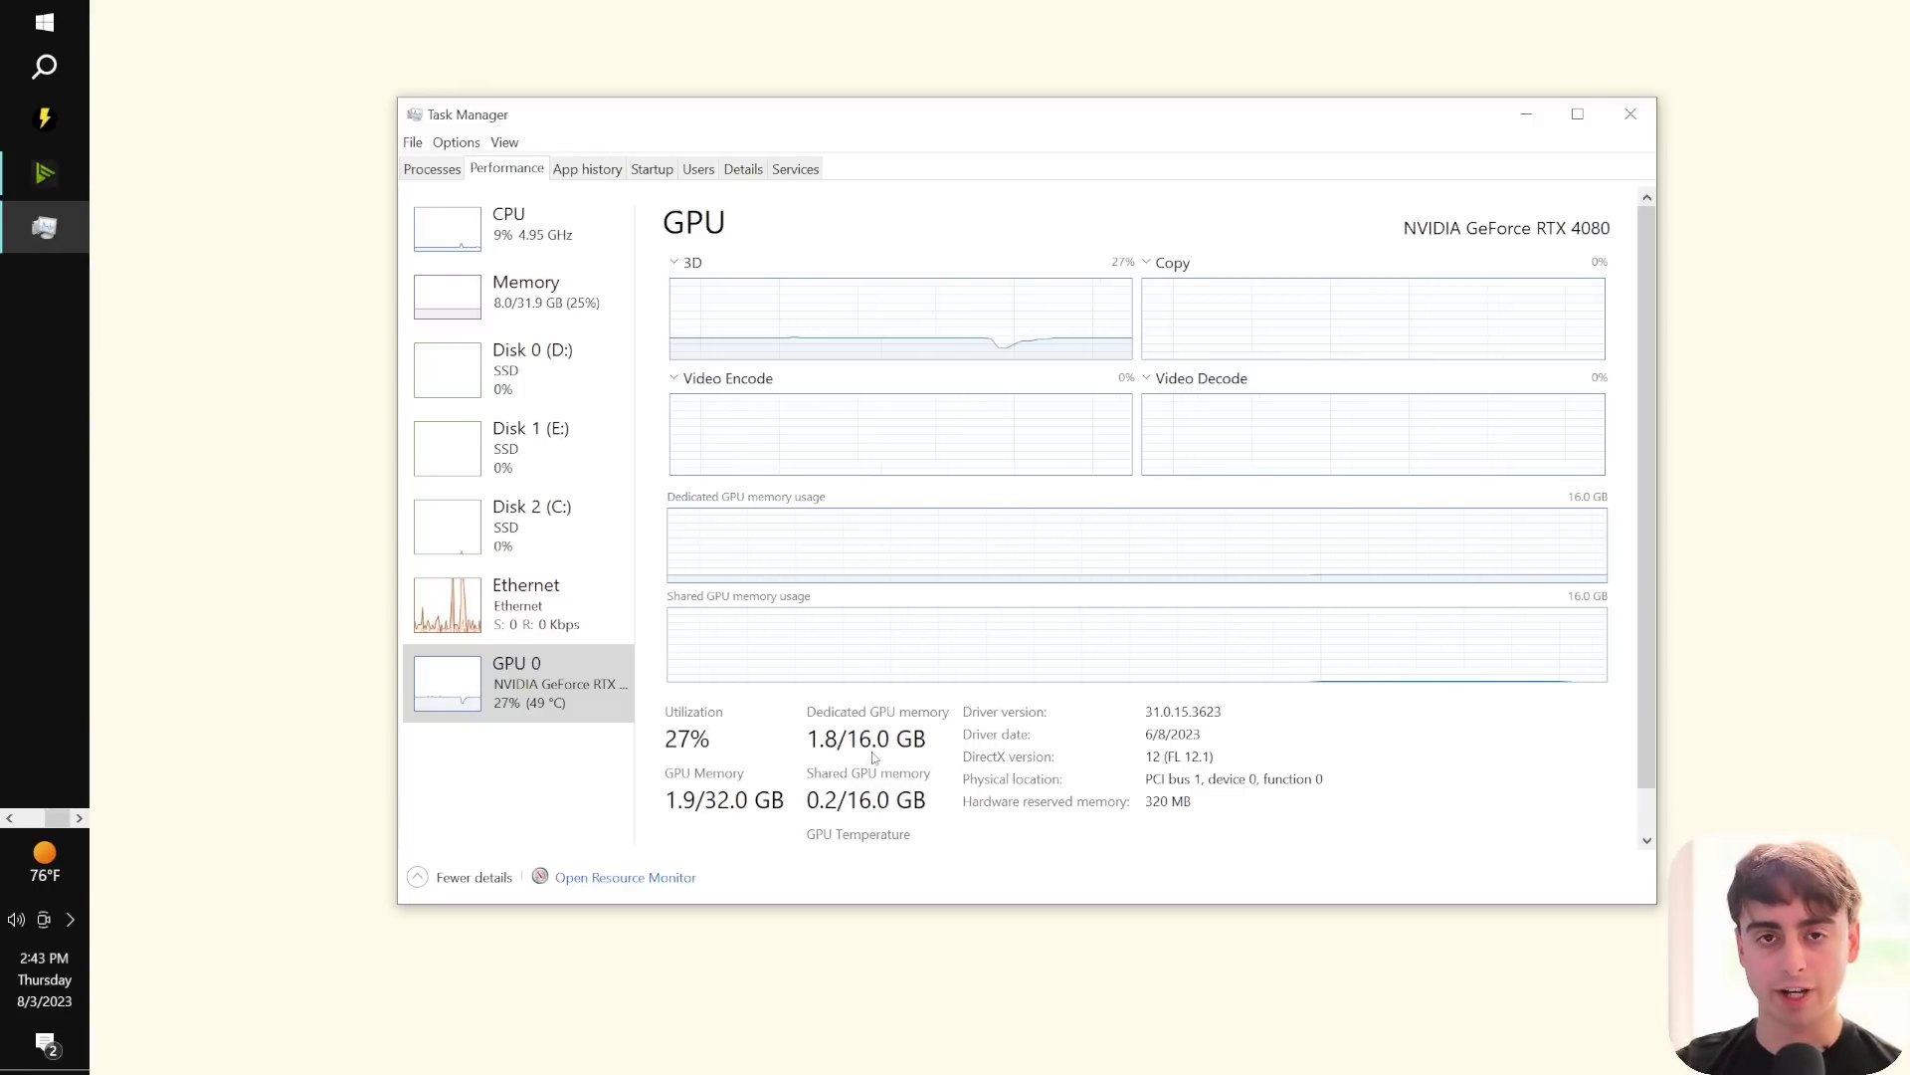
pyautogui.click(1630, 113)
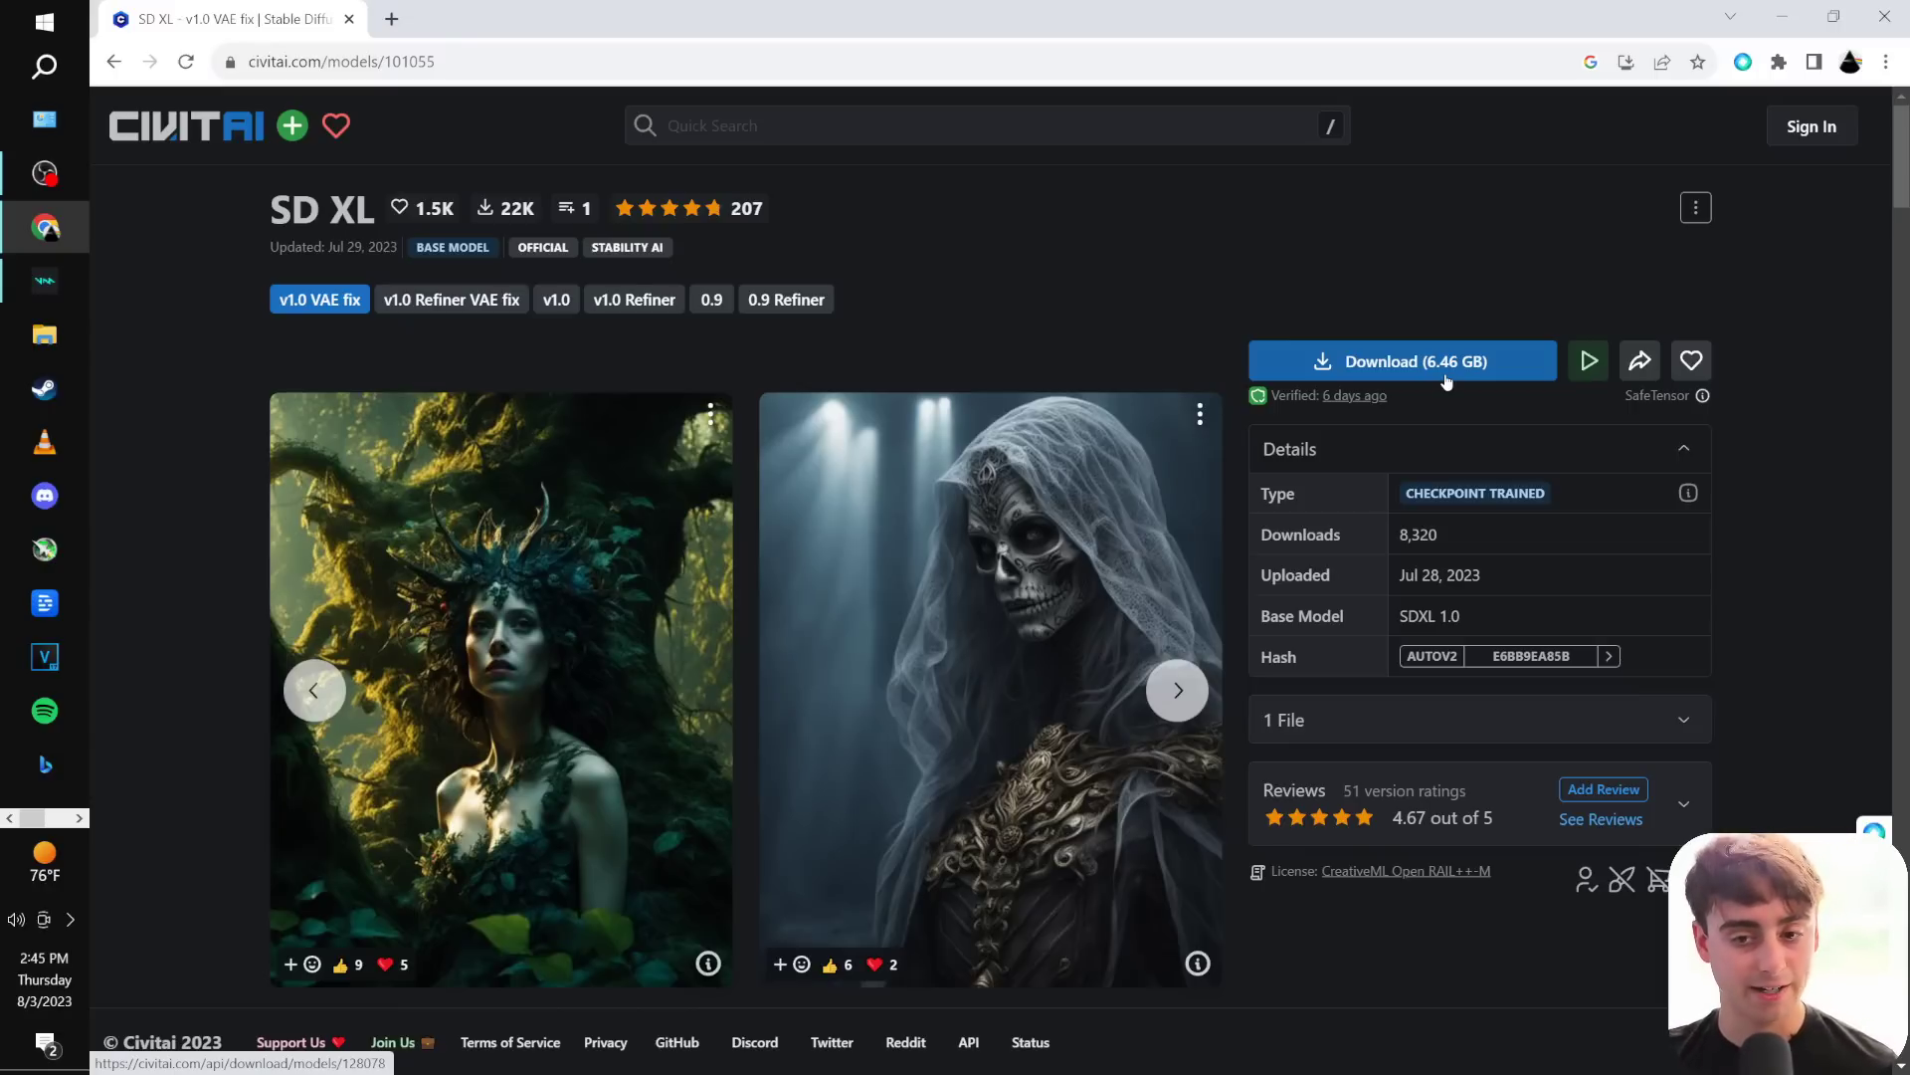
# Download the 6.46 GB SD XL v1.0 VAE fix checkpoint and check its progress in Chrome's downloads.
pyautogui.click(1413, 364)
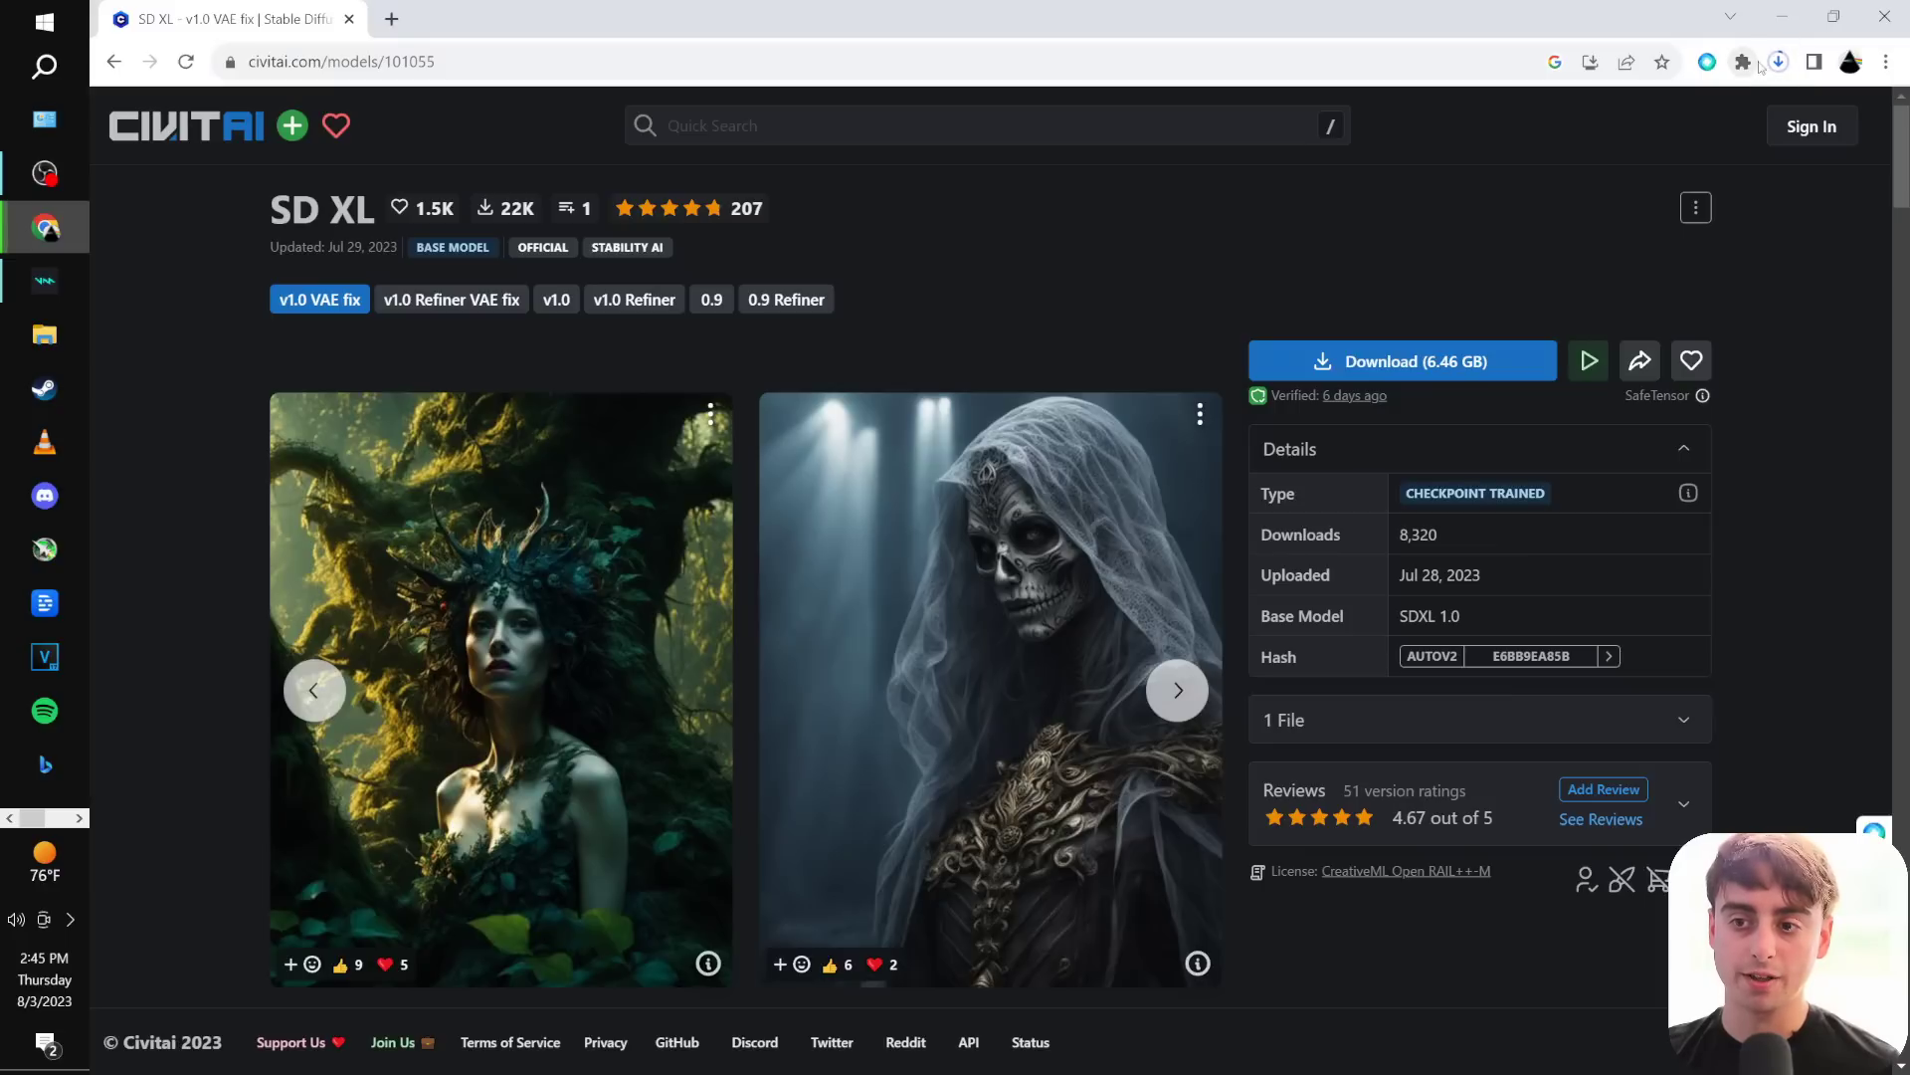
pyautogui.click(1778, 63)
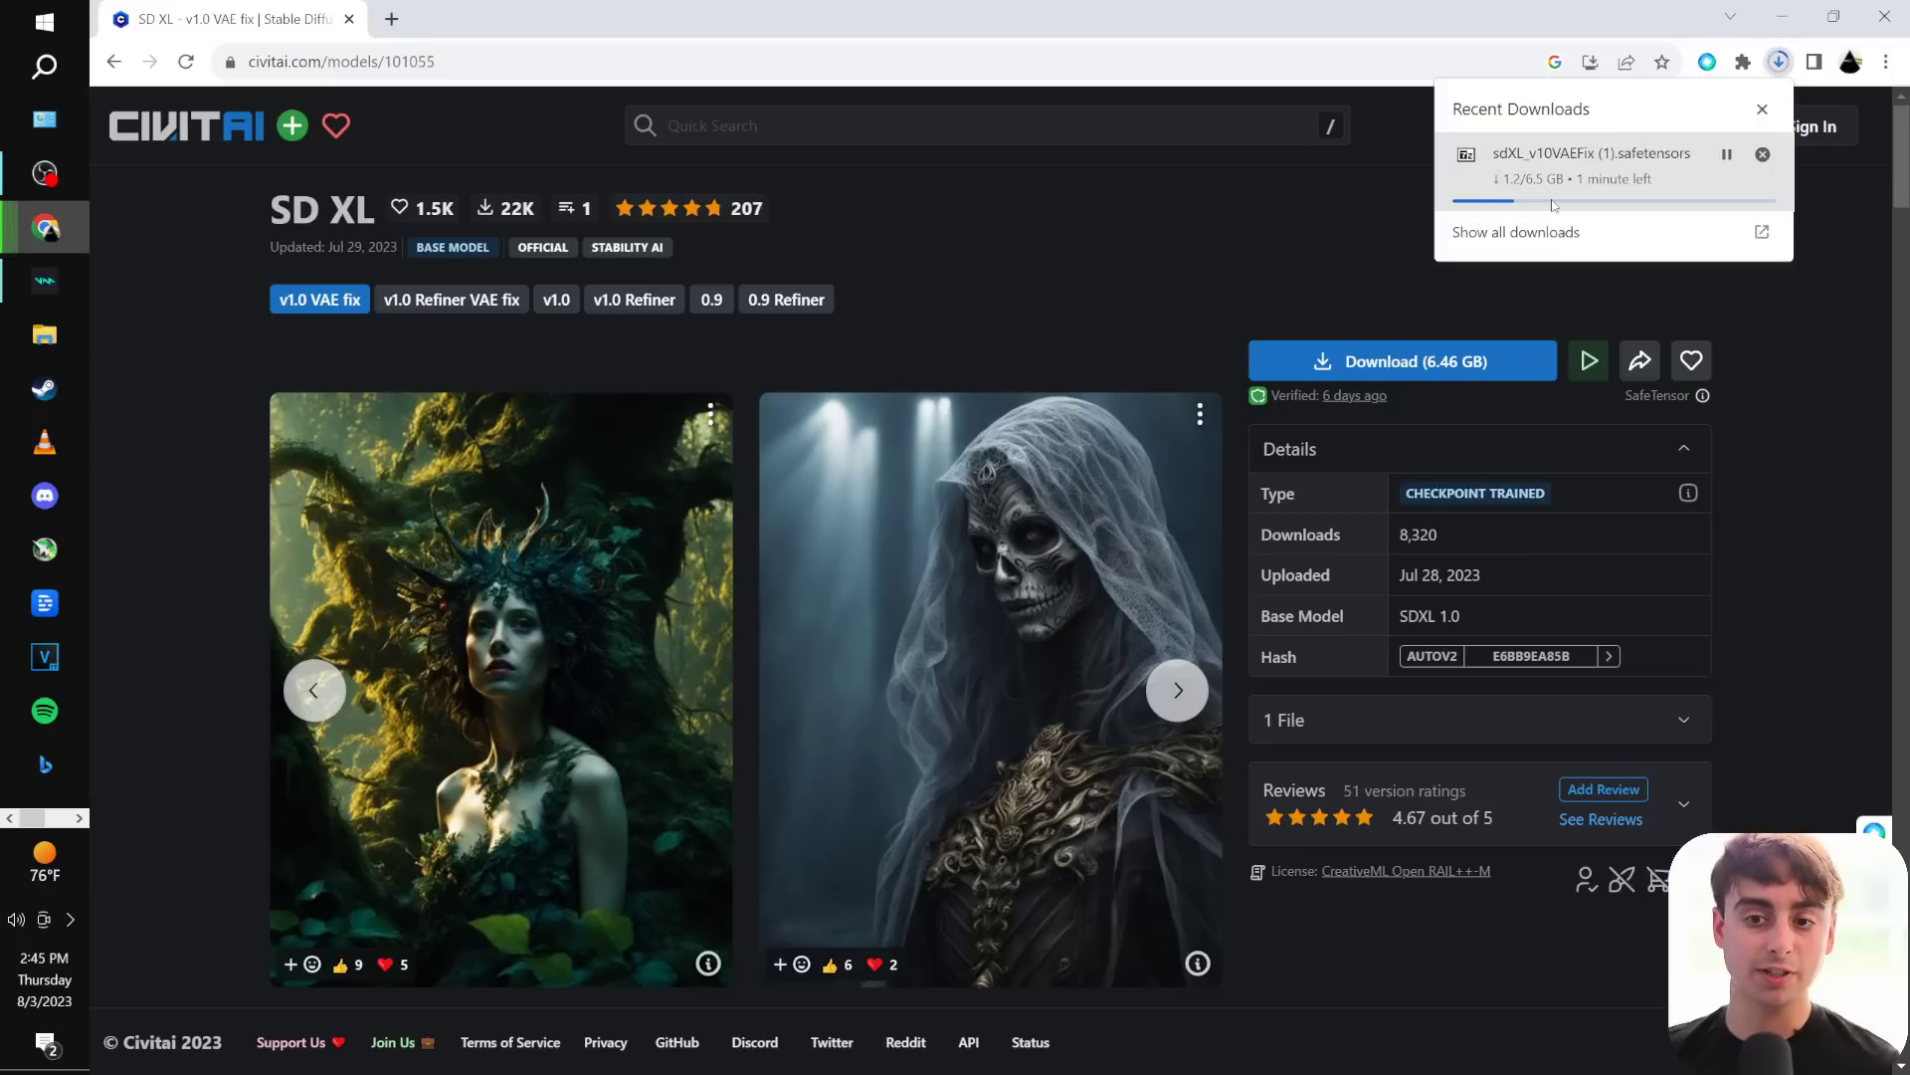
pyautogui.click(1101, 310)
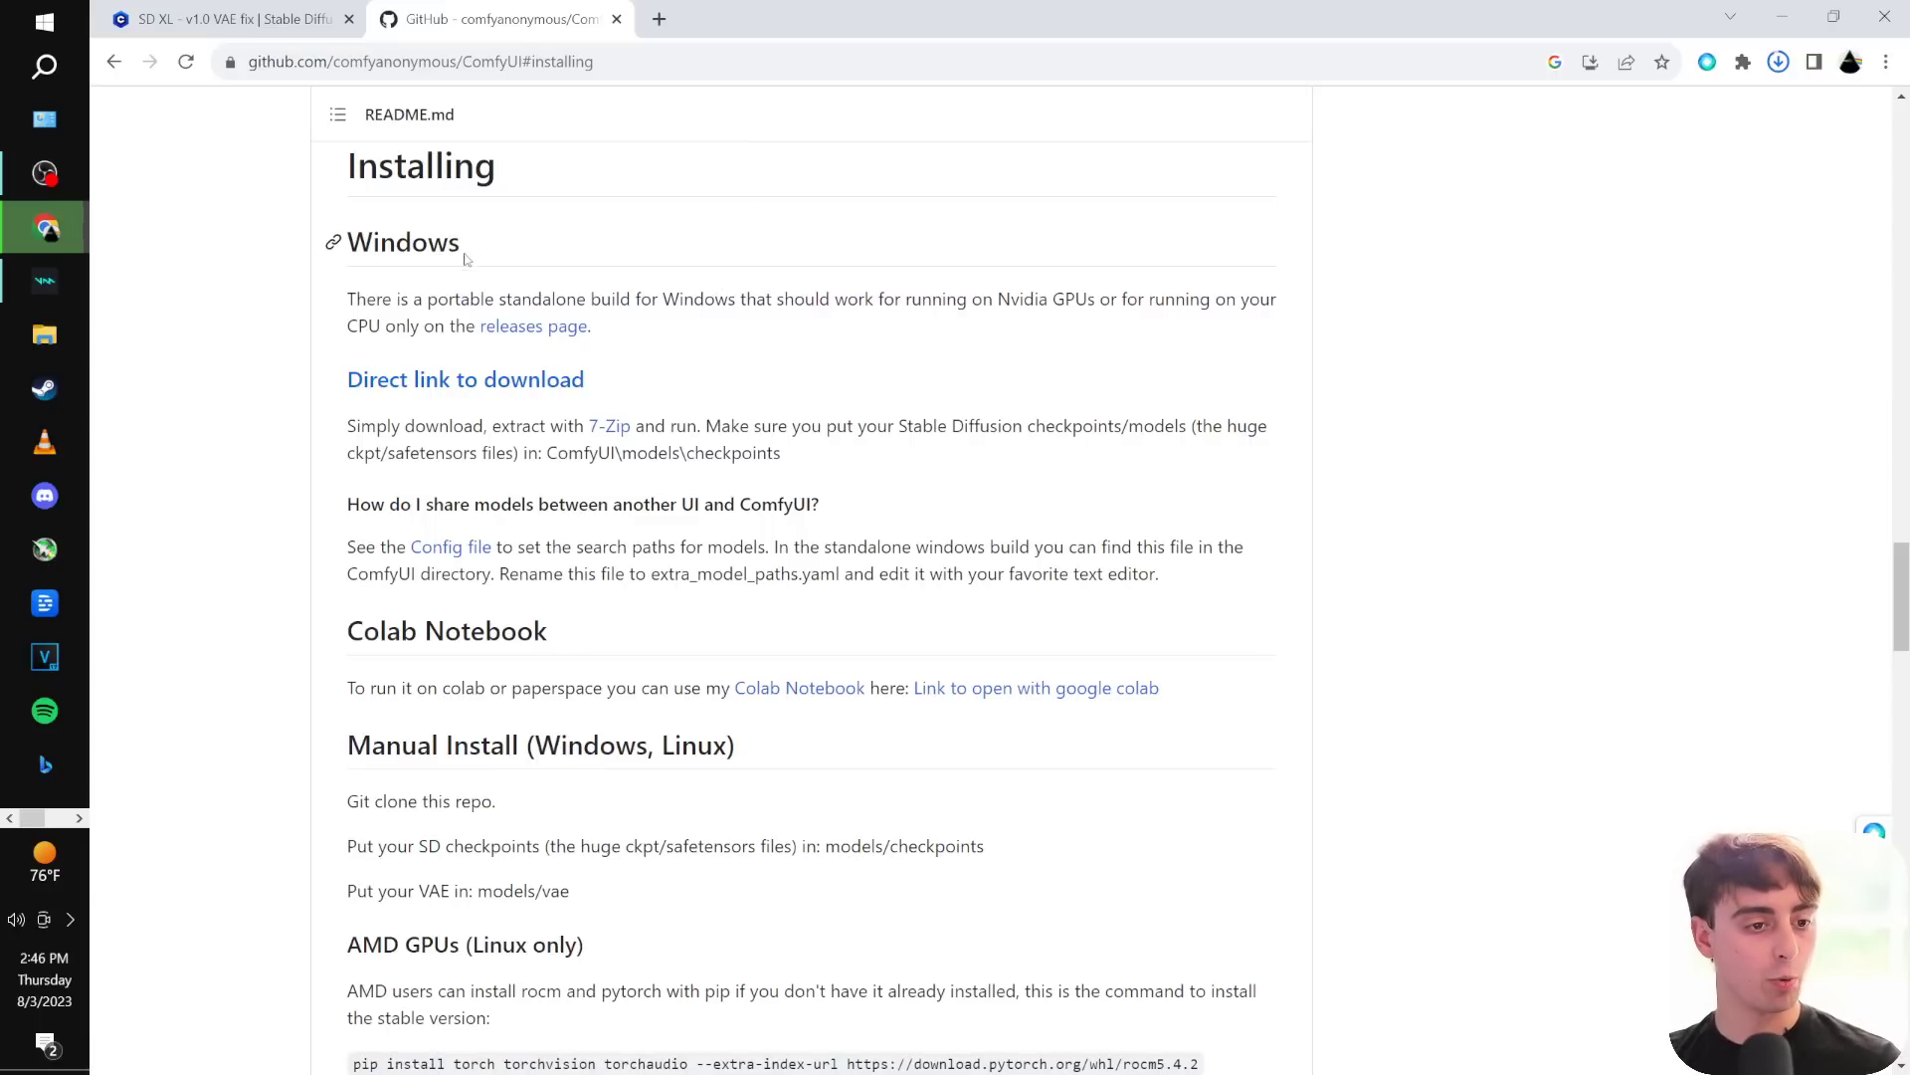
# Download the ComfyUI portable Windows build from the README link and show it in its folder.
pyautogui.click(497, 382)
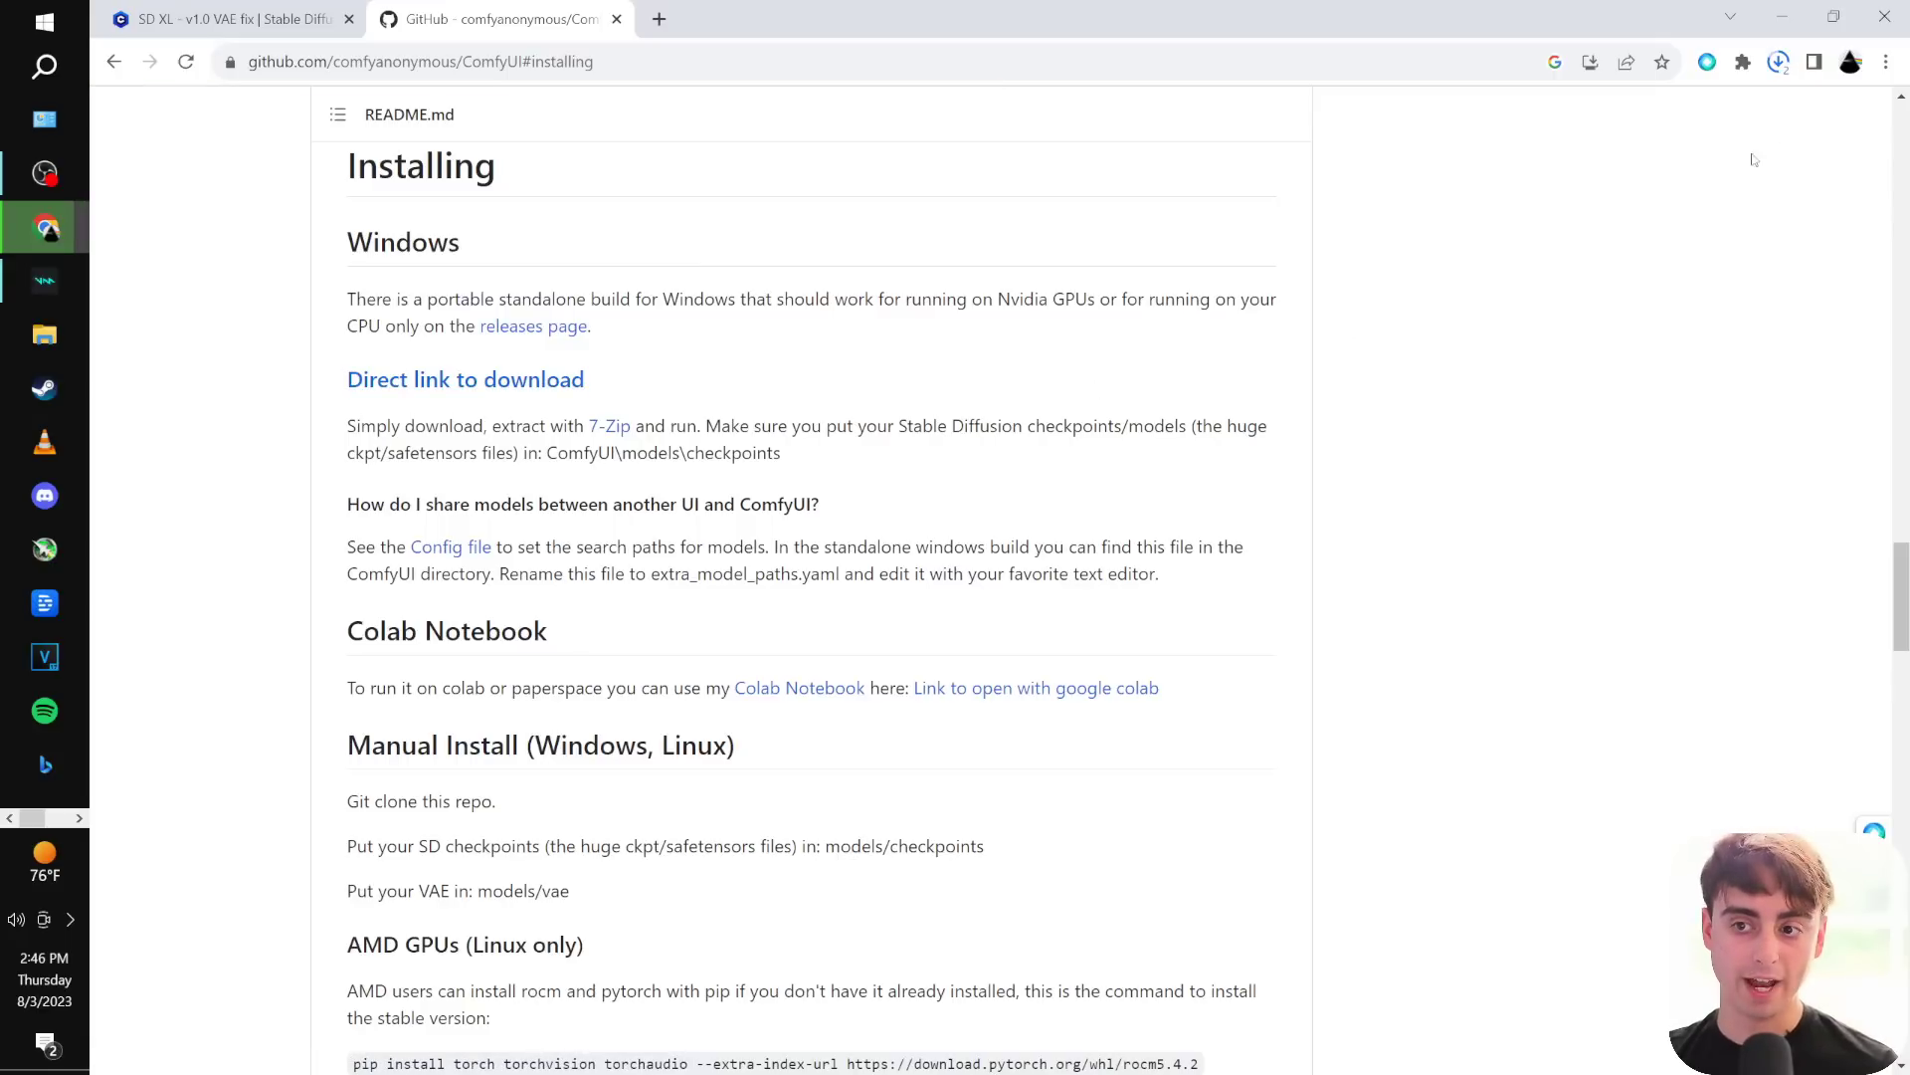
pyautogui.click(1782, 64)
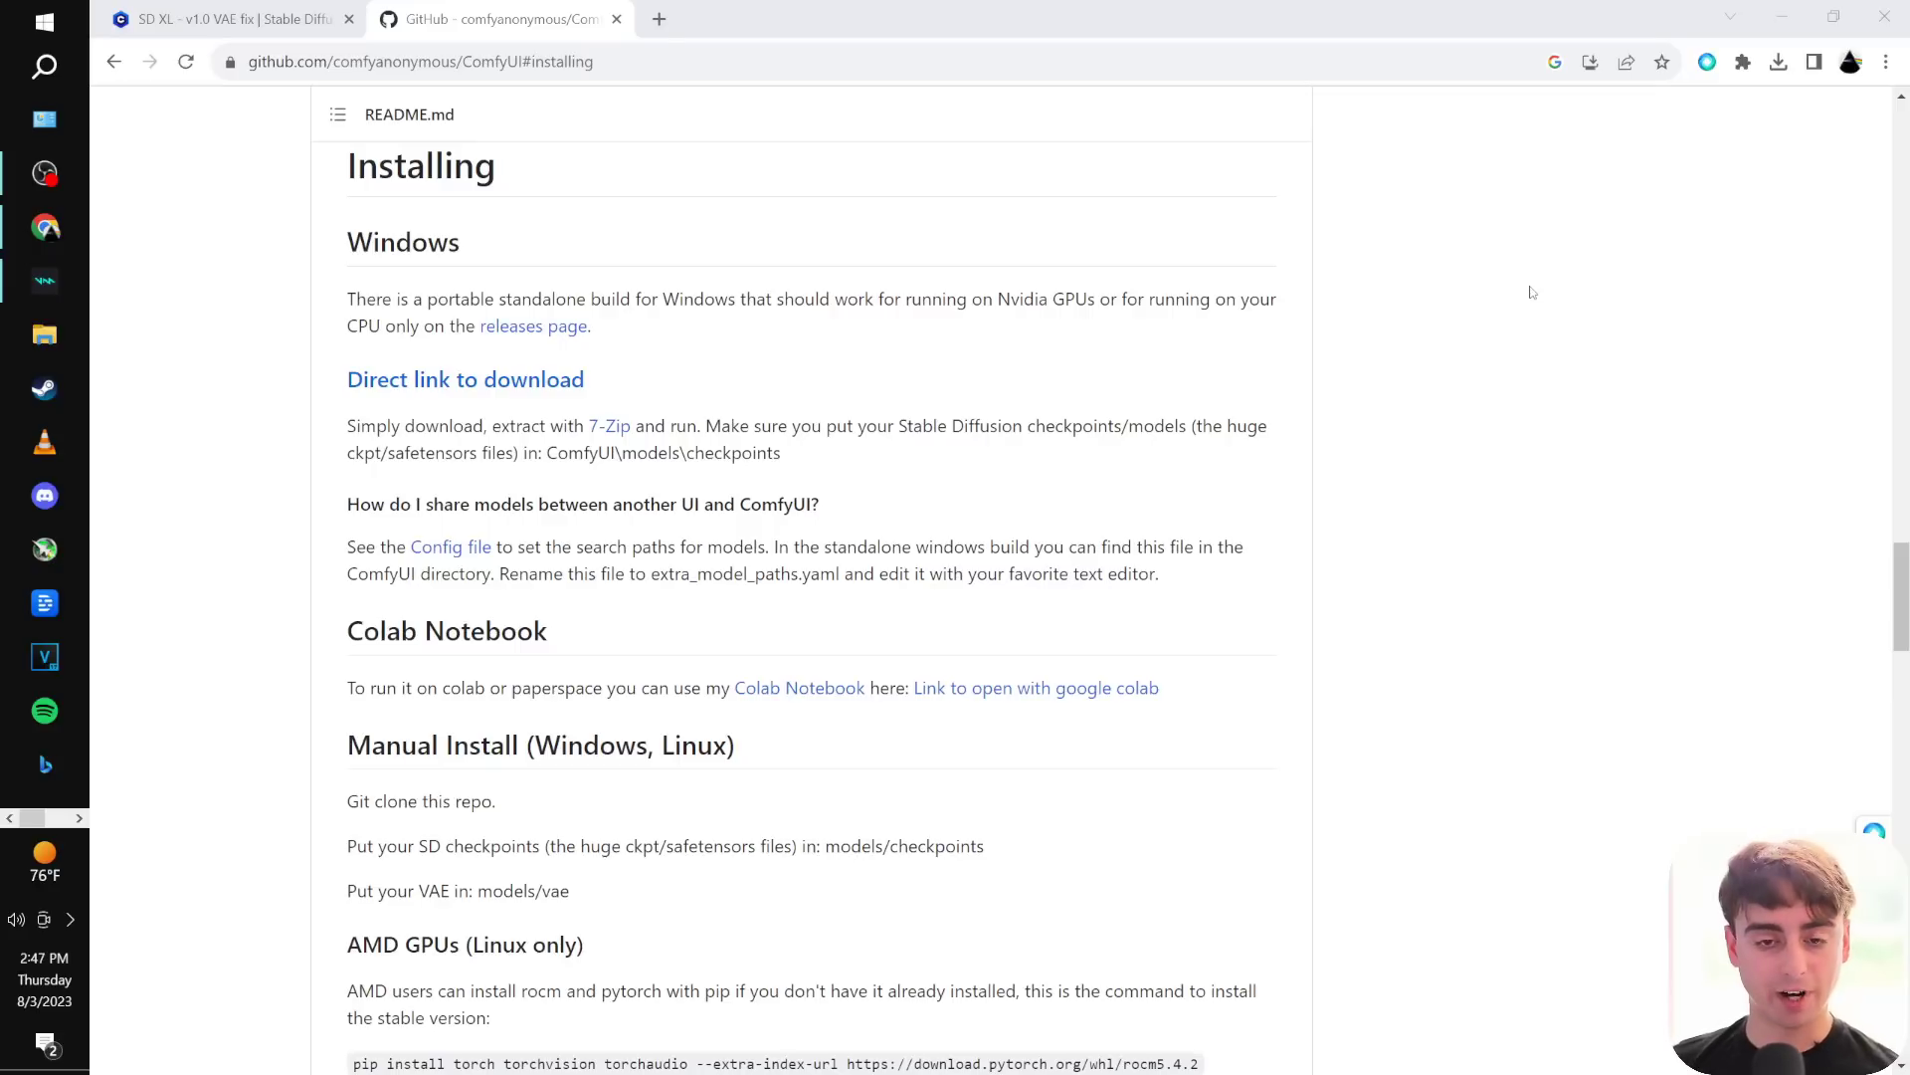
pyautogui.click(1779, 63)
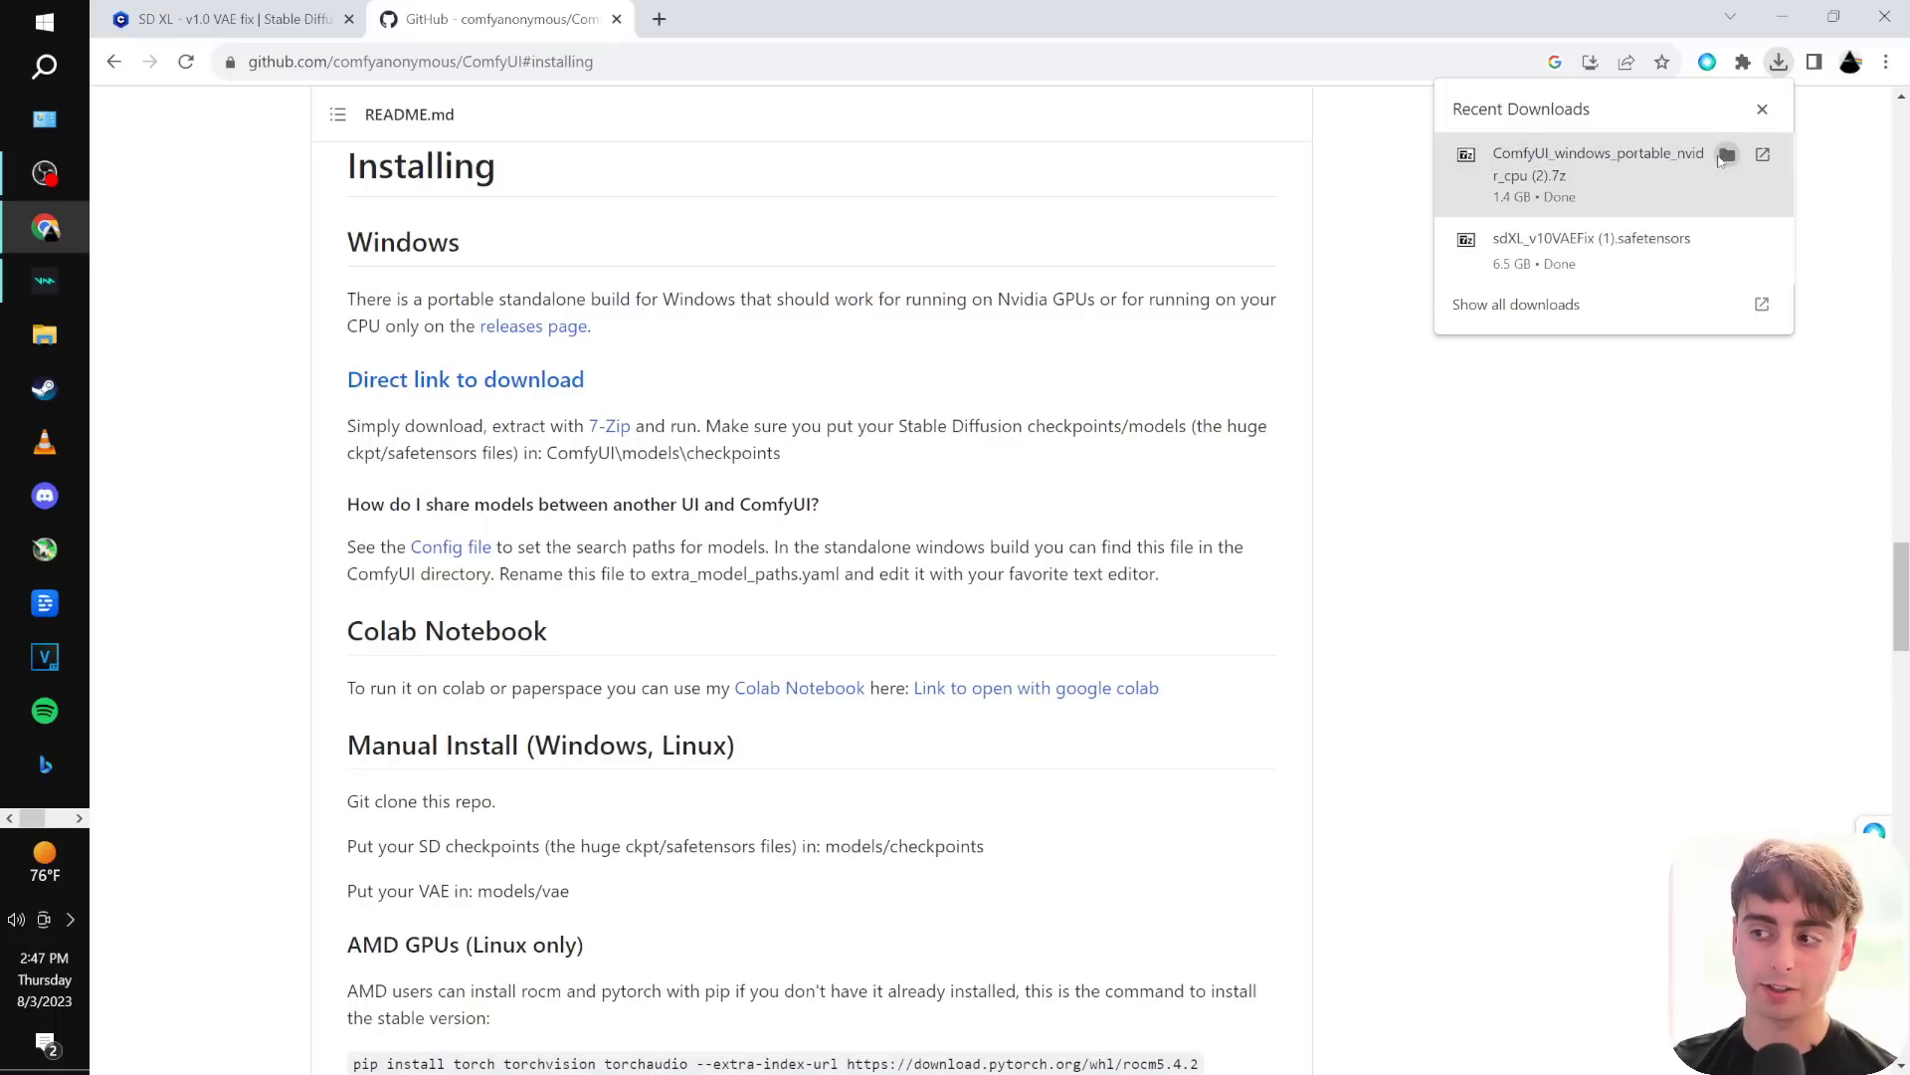
pyautogui.click(1727, 155)
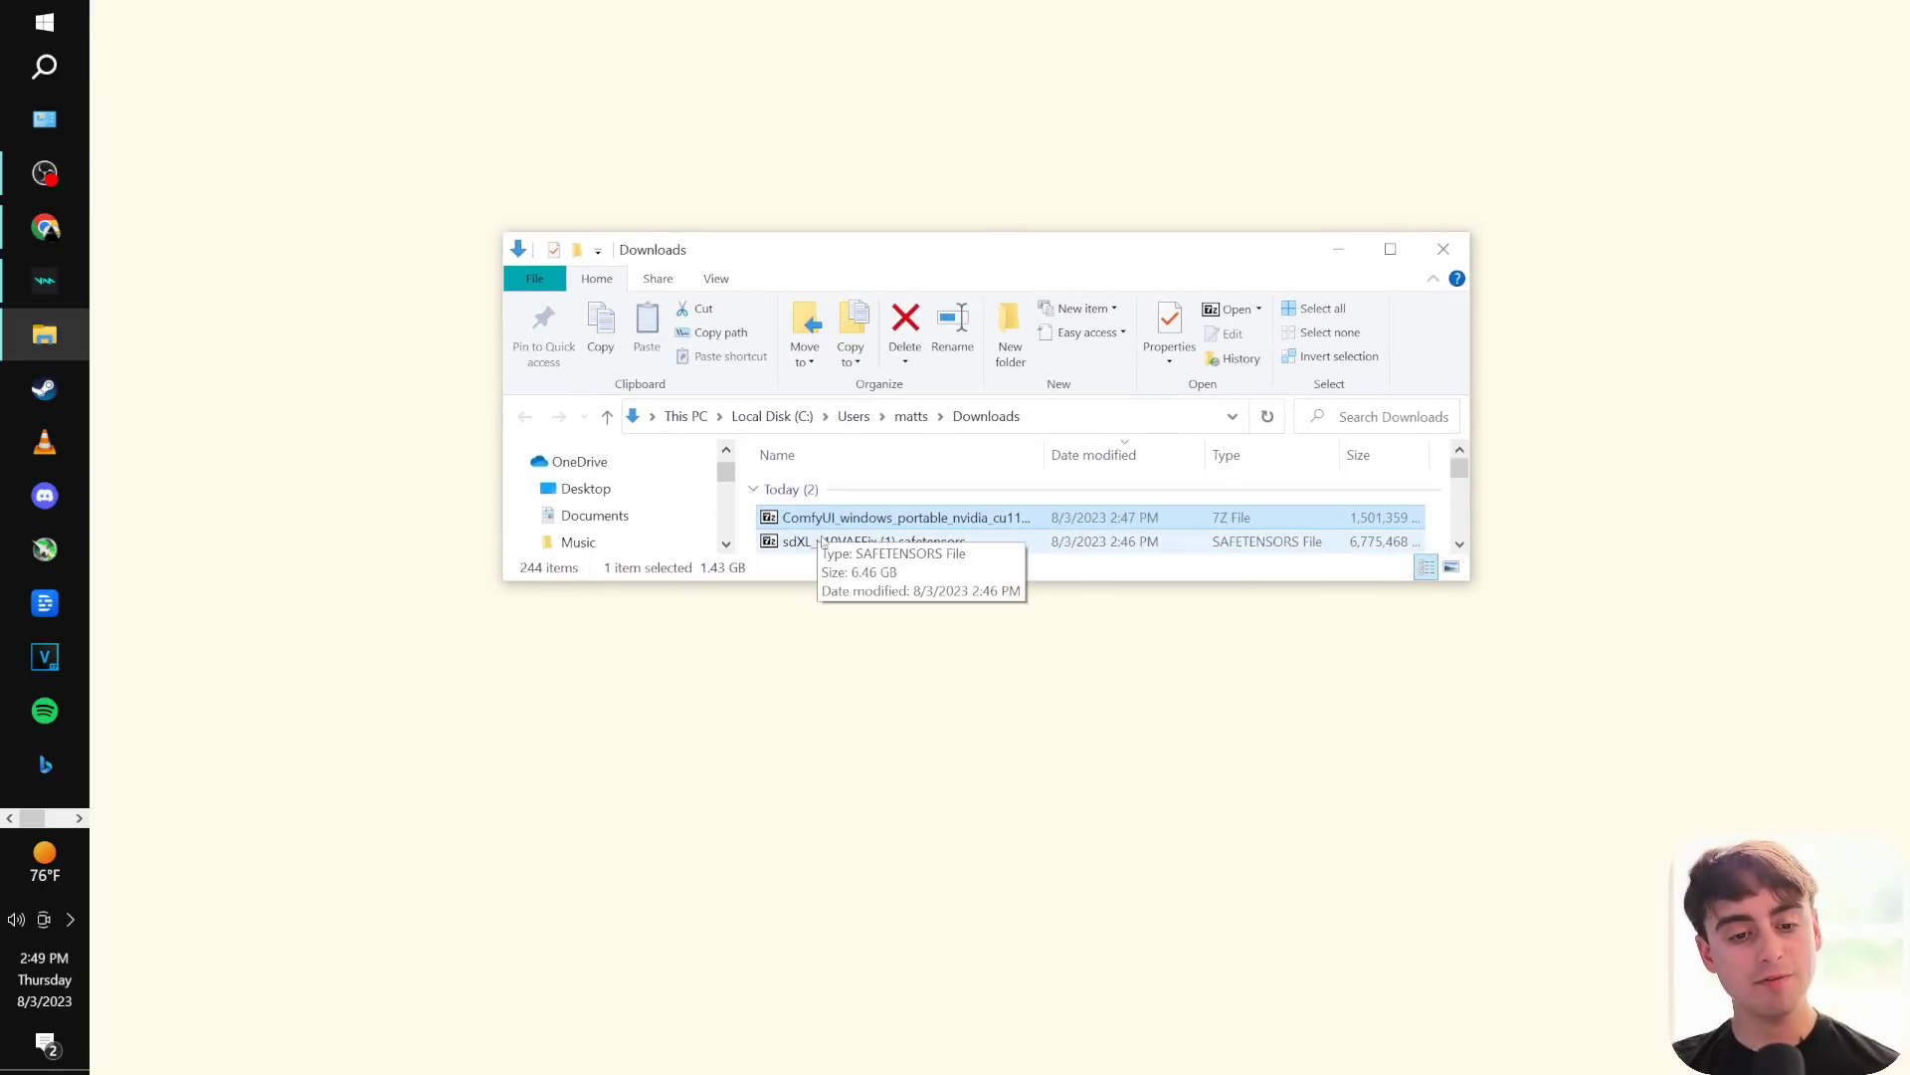
# Confirm the ComfyUI archive and SD XL checkpoint are in Downloads, then find 7-Zip's 64-bit x64 installer.
pyautogui.click(915, 548)
pyautogui.press('Up')
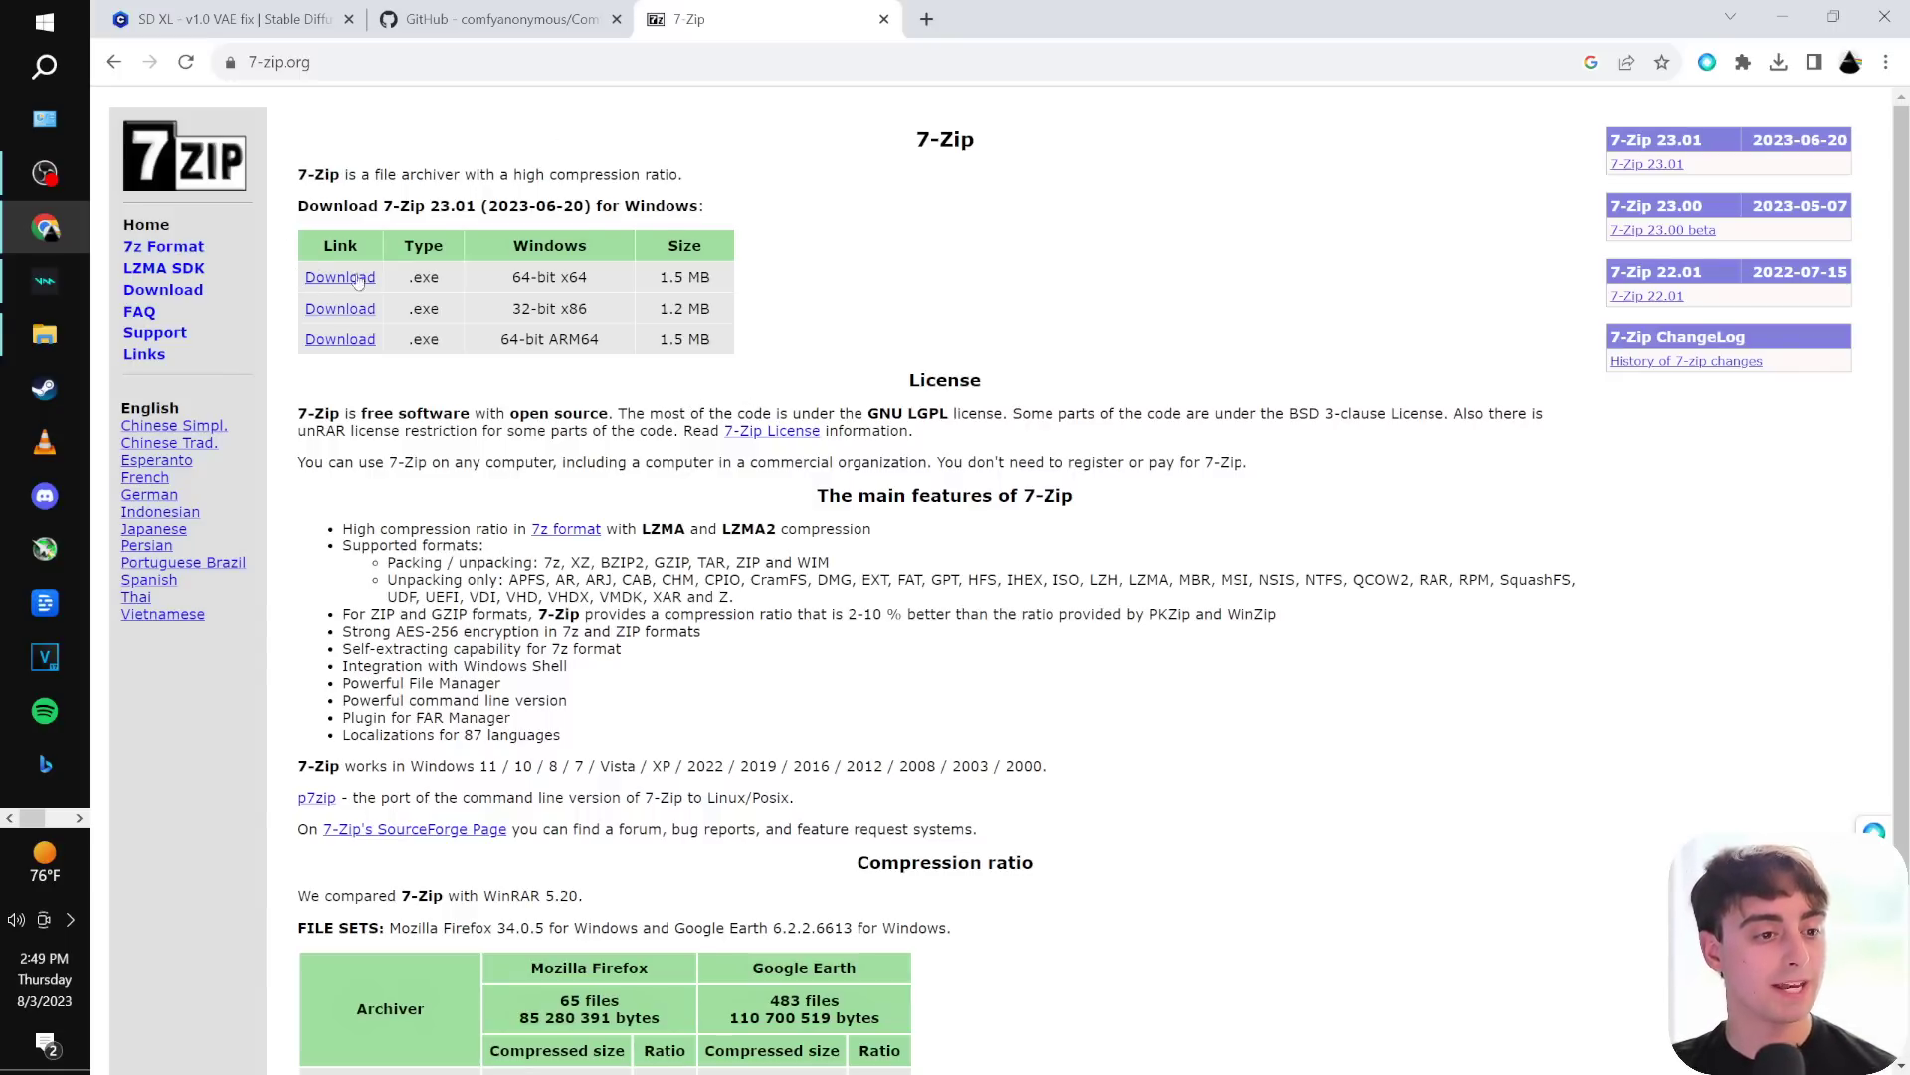
pyautogui.moveTo(731, 279); pyautogui.dragTo(517, 267)
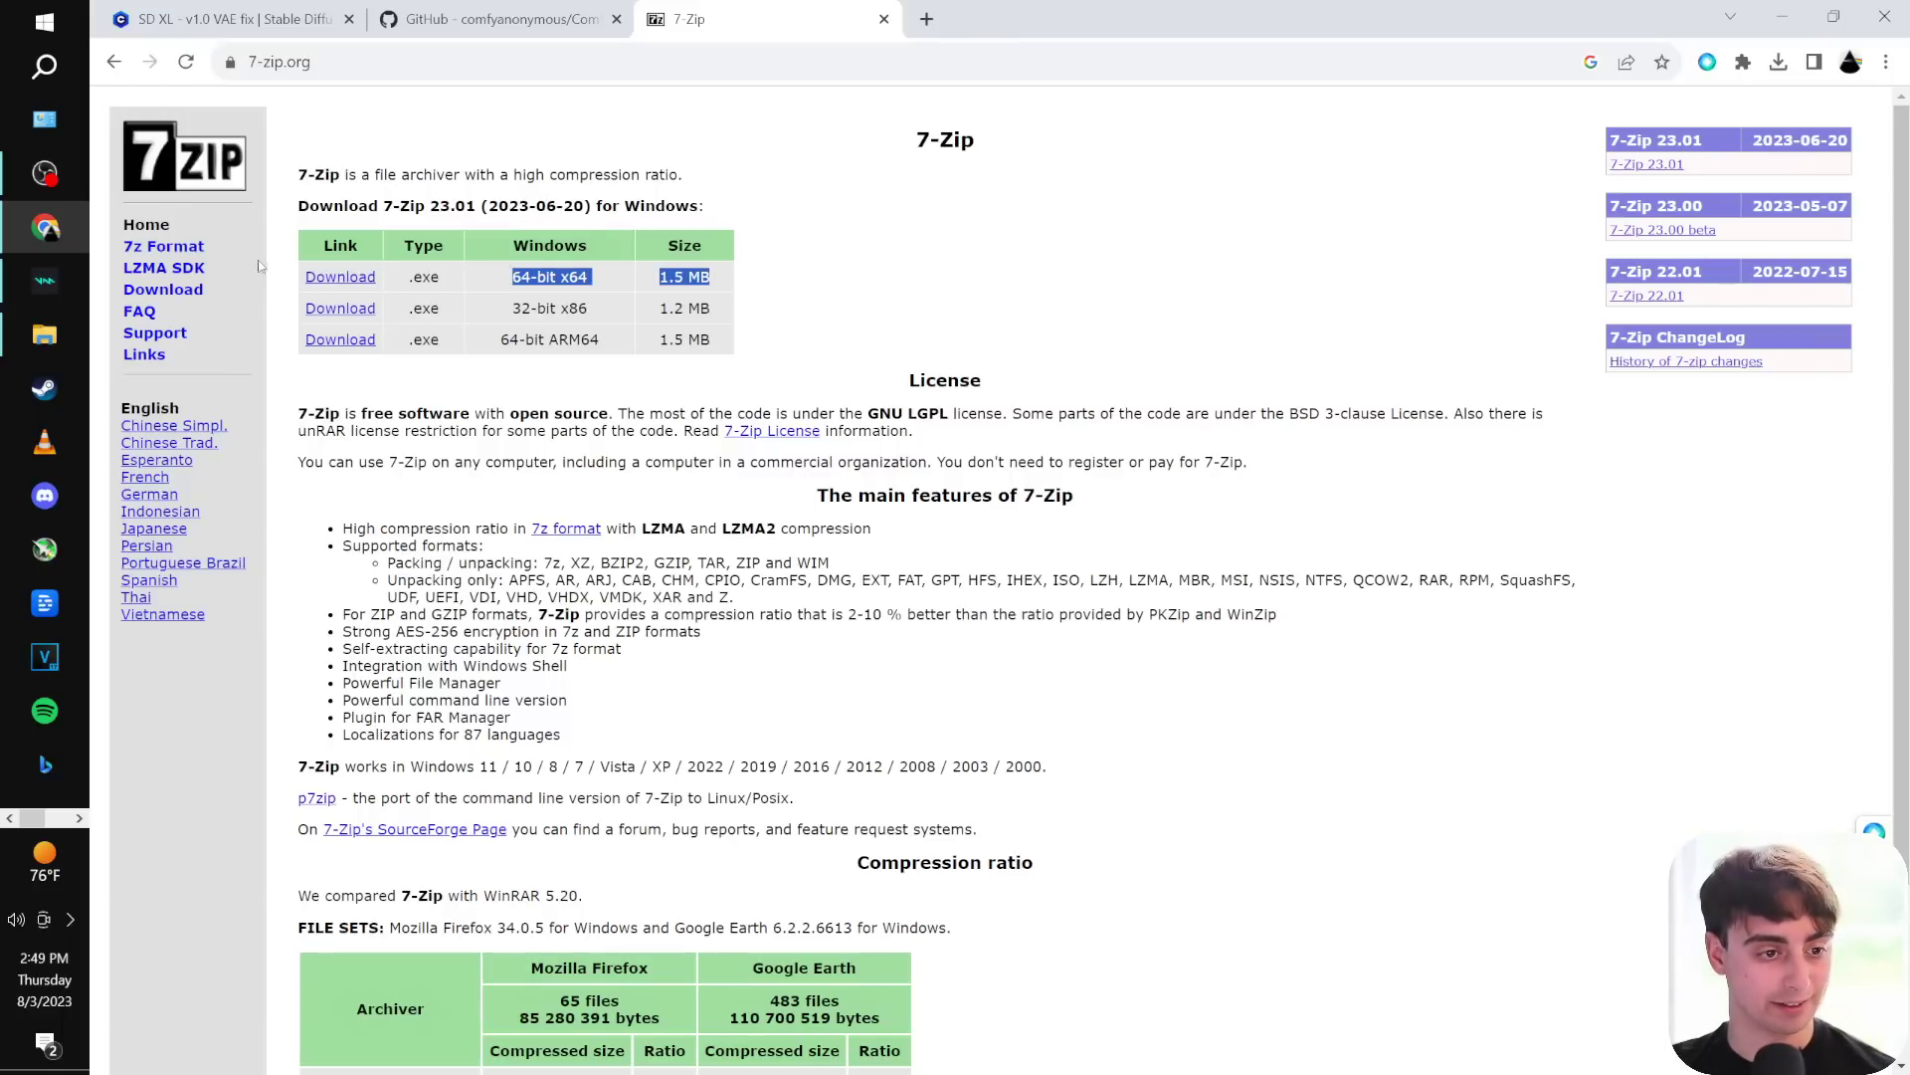
# Download the 7-Zip 23.01 64-bit x64 installer (7z2301-x64.exe) and run it.
pyautogui.click(343, 277)
pyautogui.click(1779, 64)
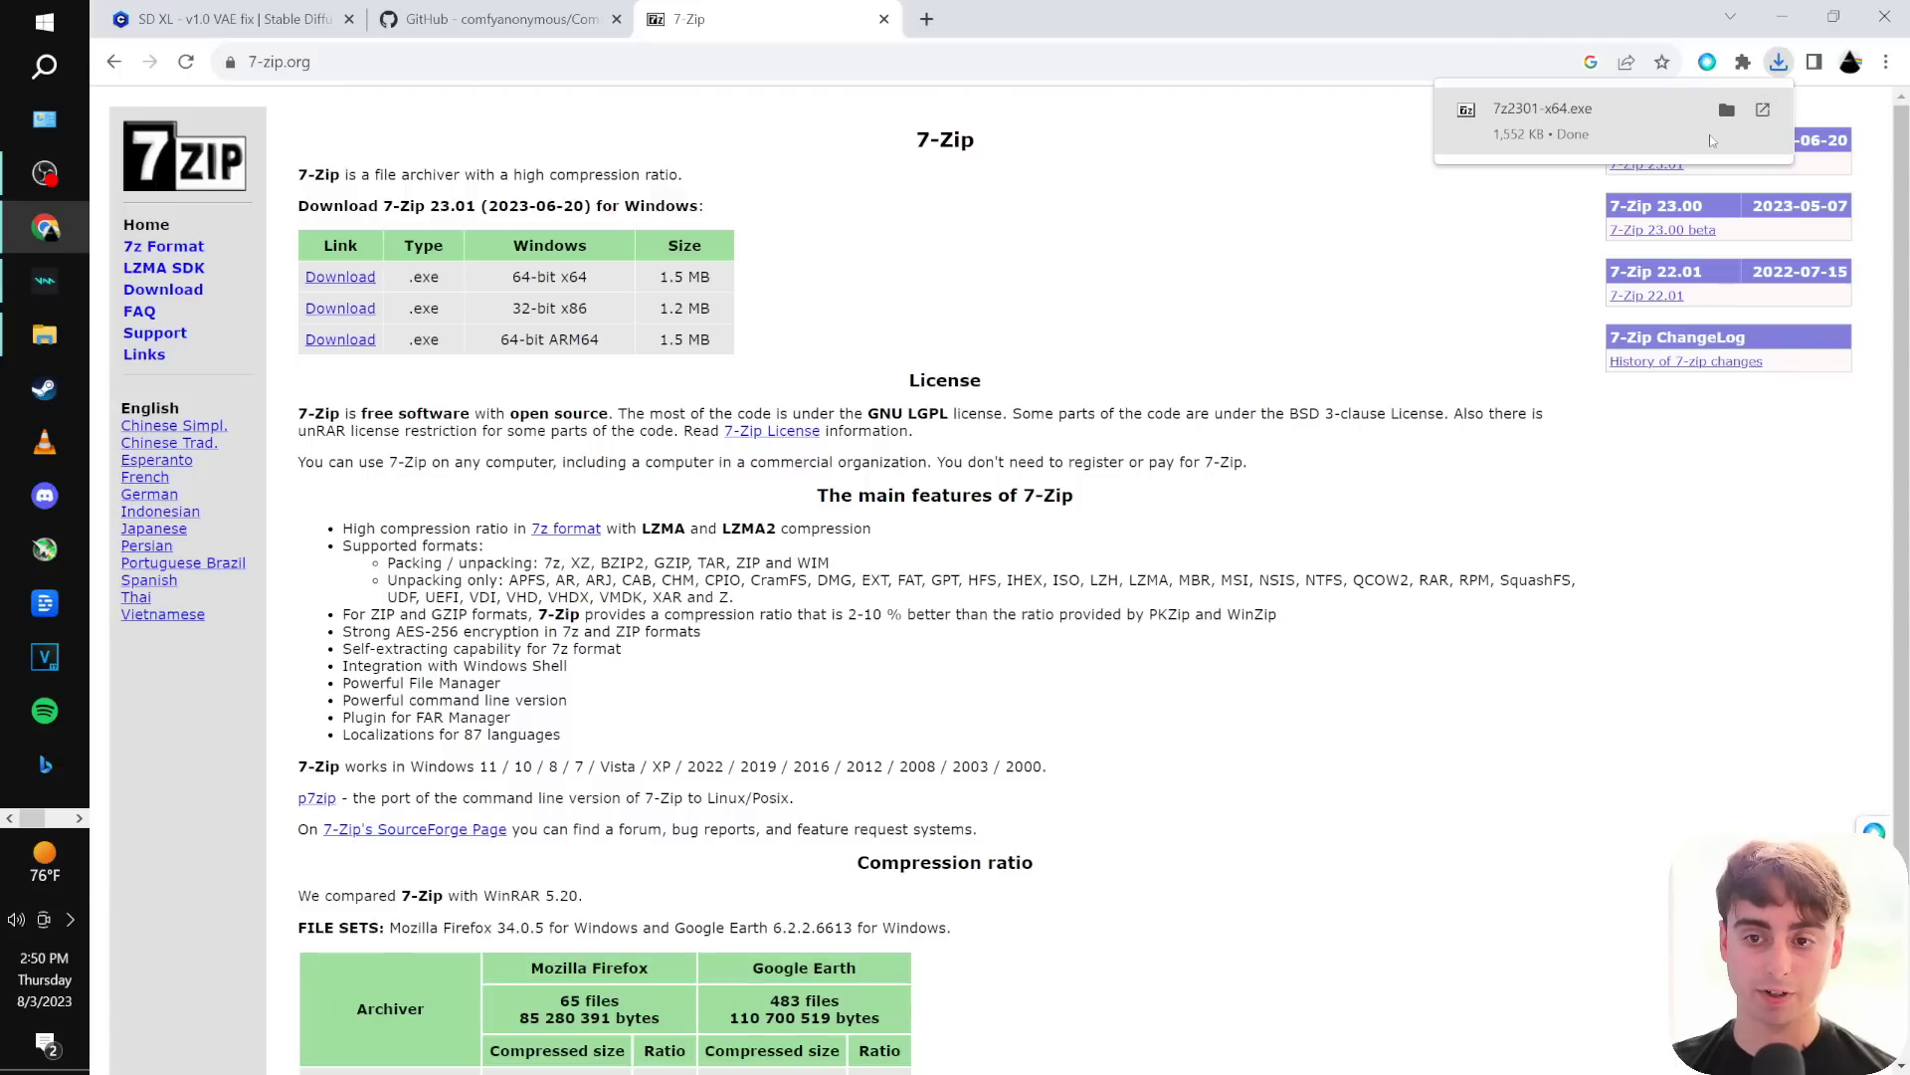
pyautogui.click(1589, 128)
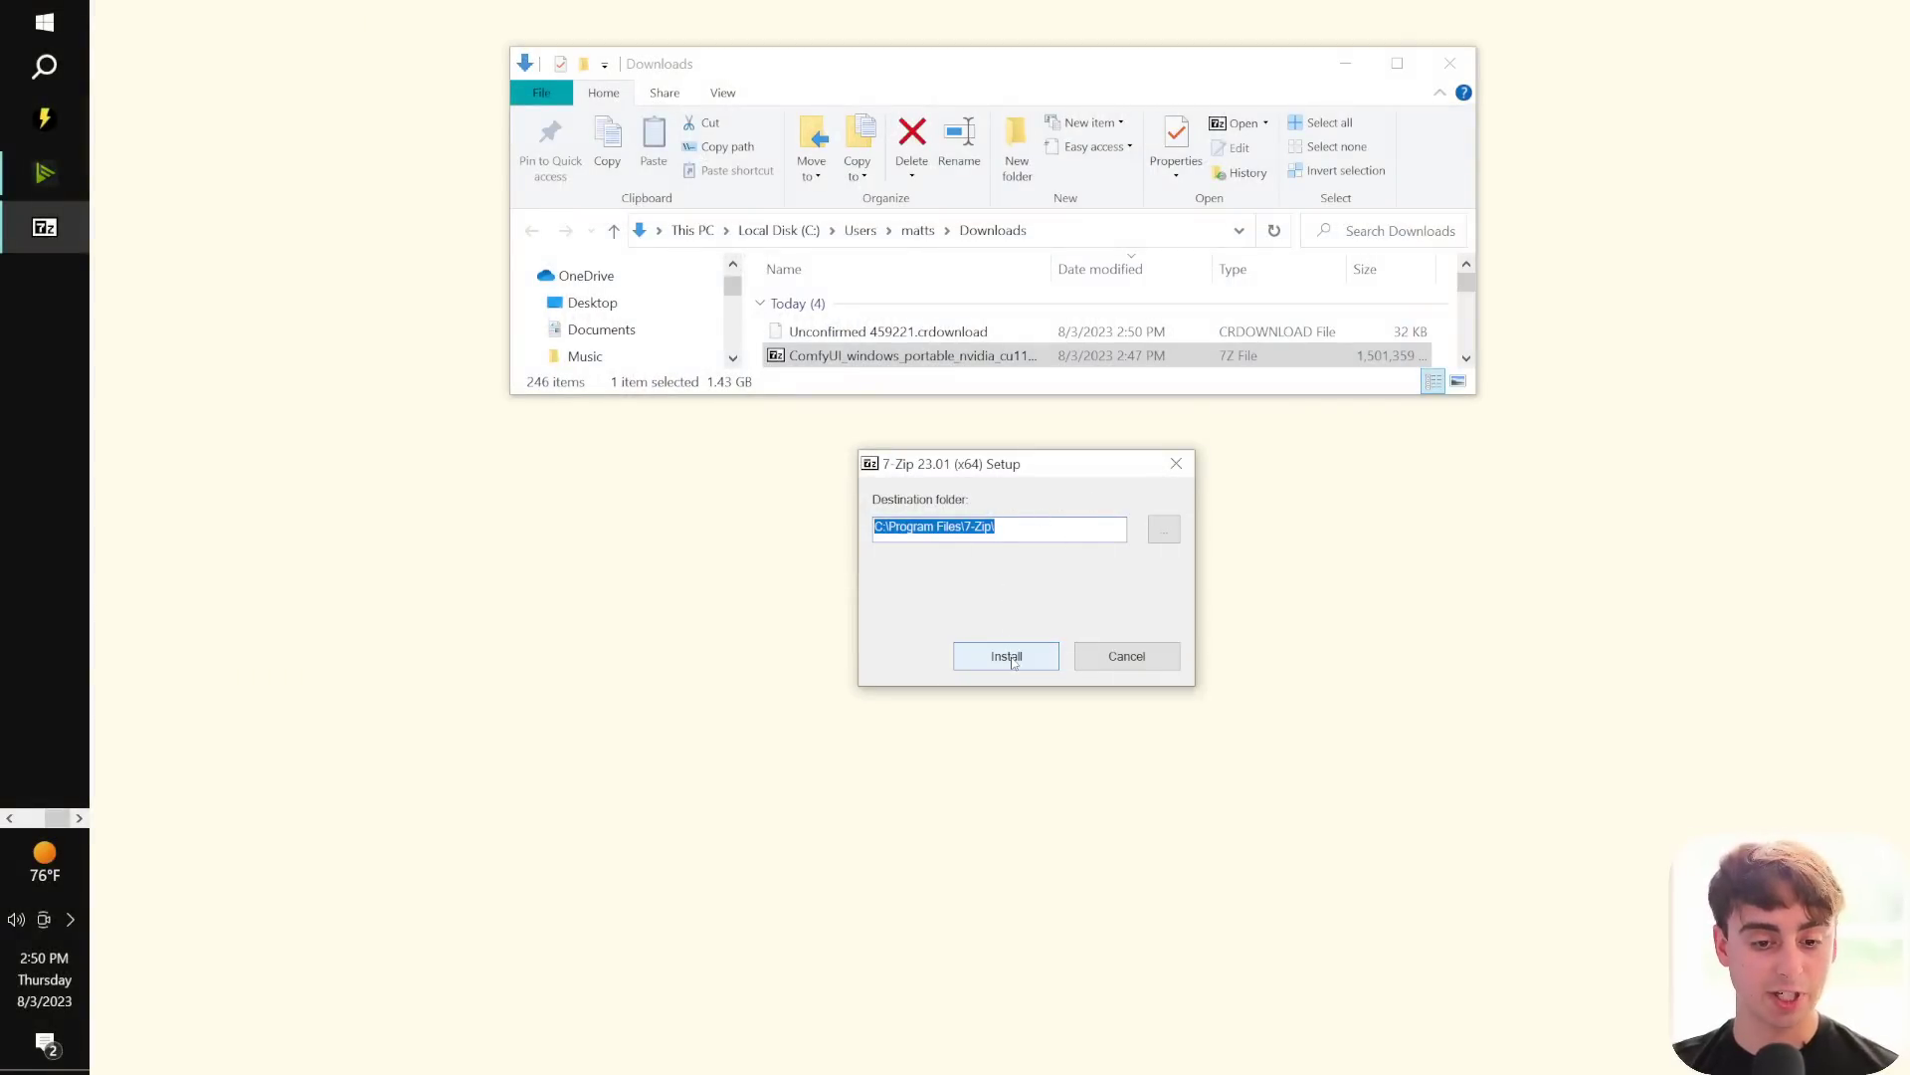
# Install 7-Zip 23.01 into C:\Program Files\7-Zip and select the ComfyUI archive.
pyautogui.click(1011, 659)
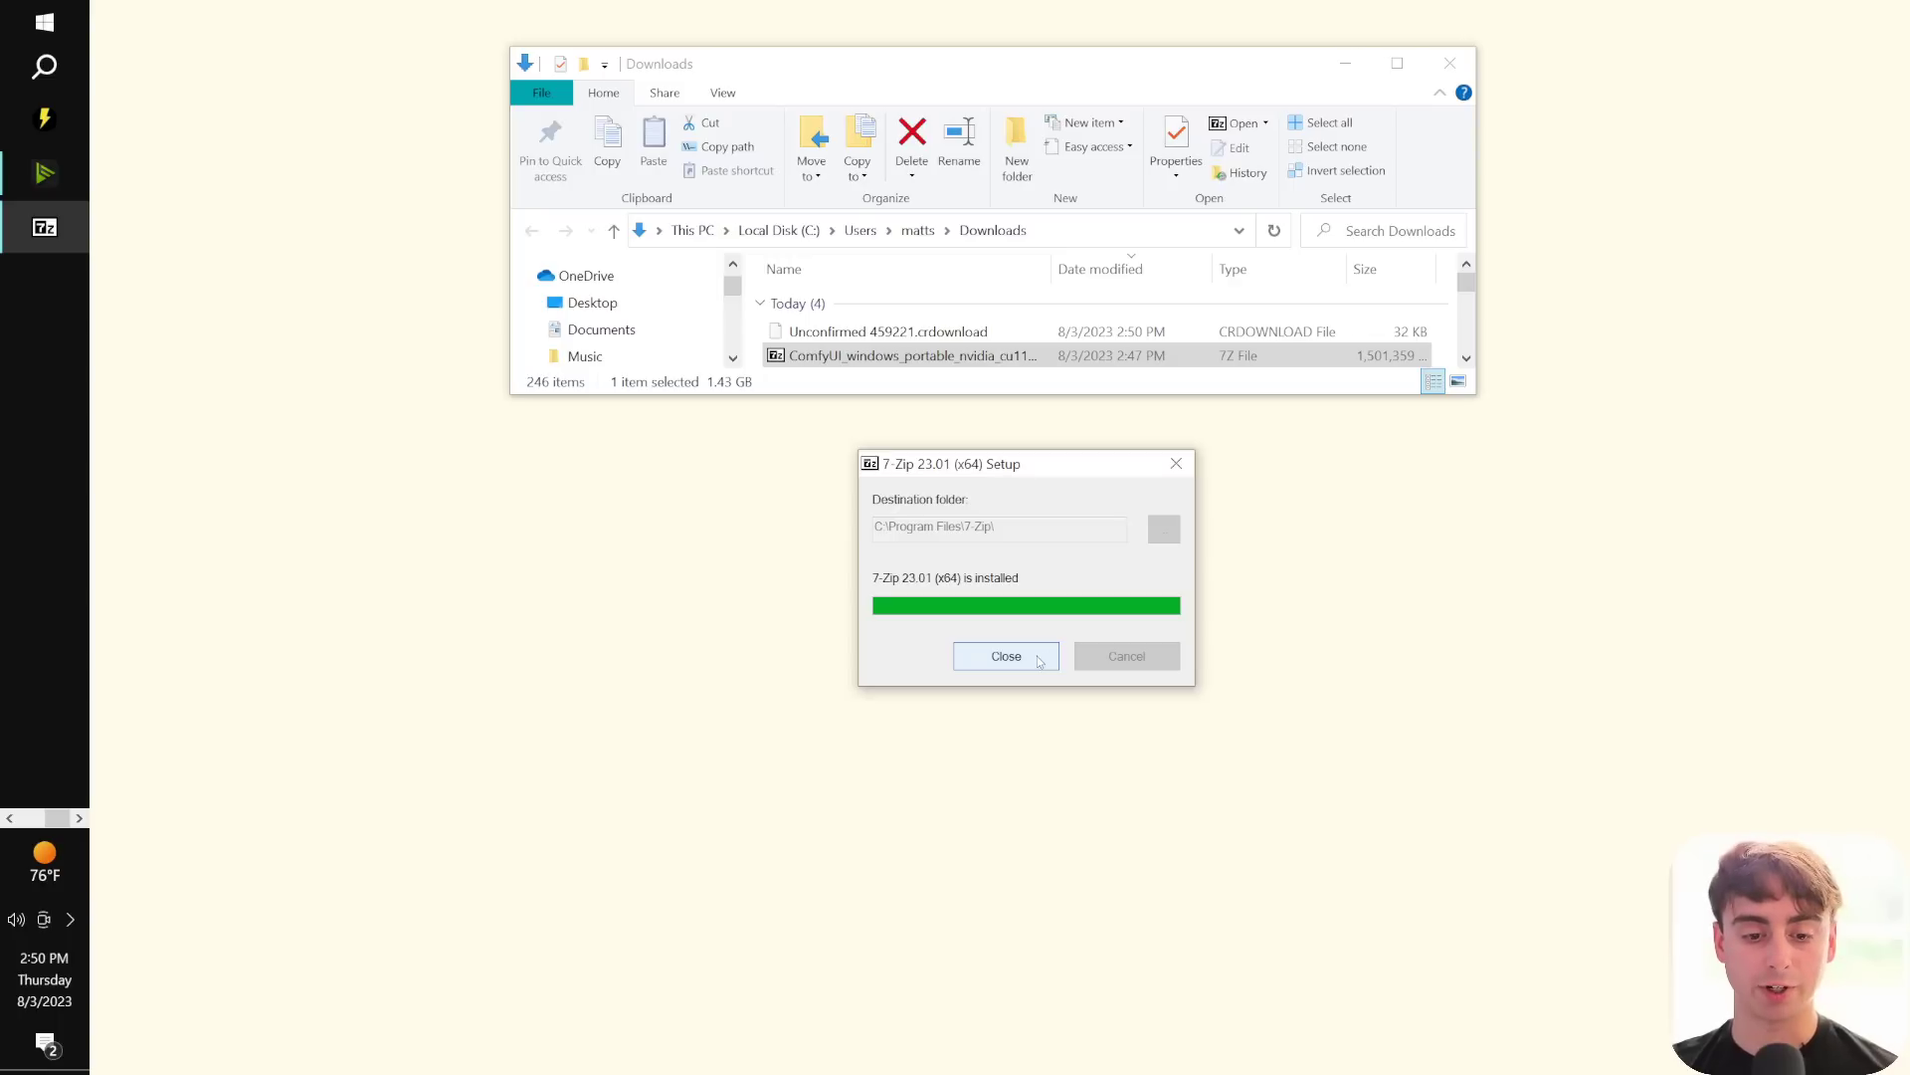
pyautogui.click(1039, 658)
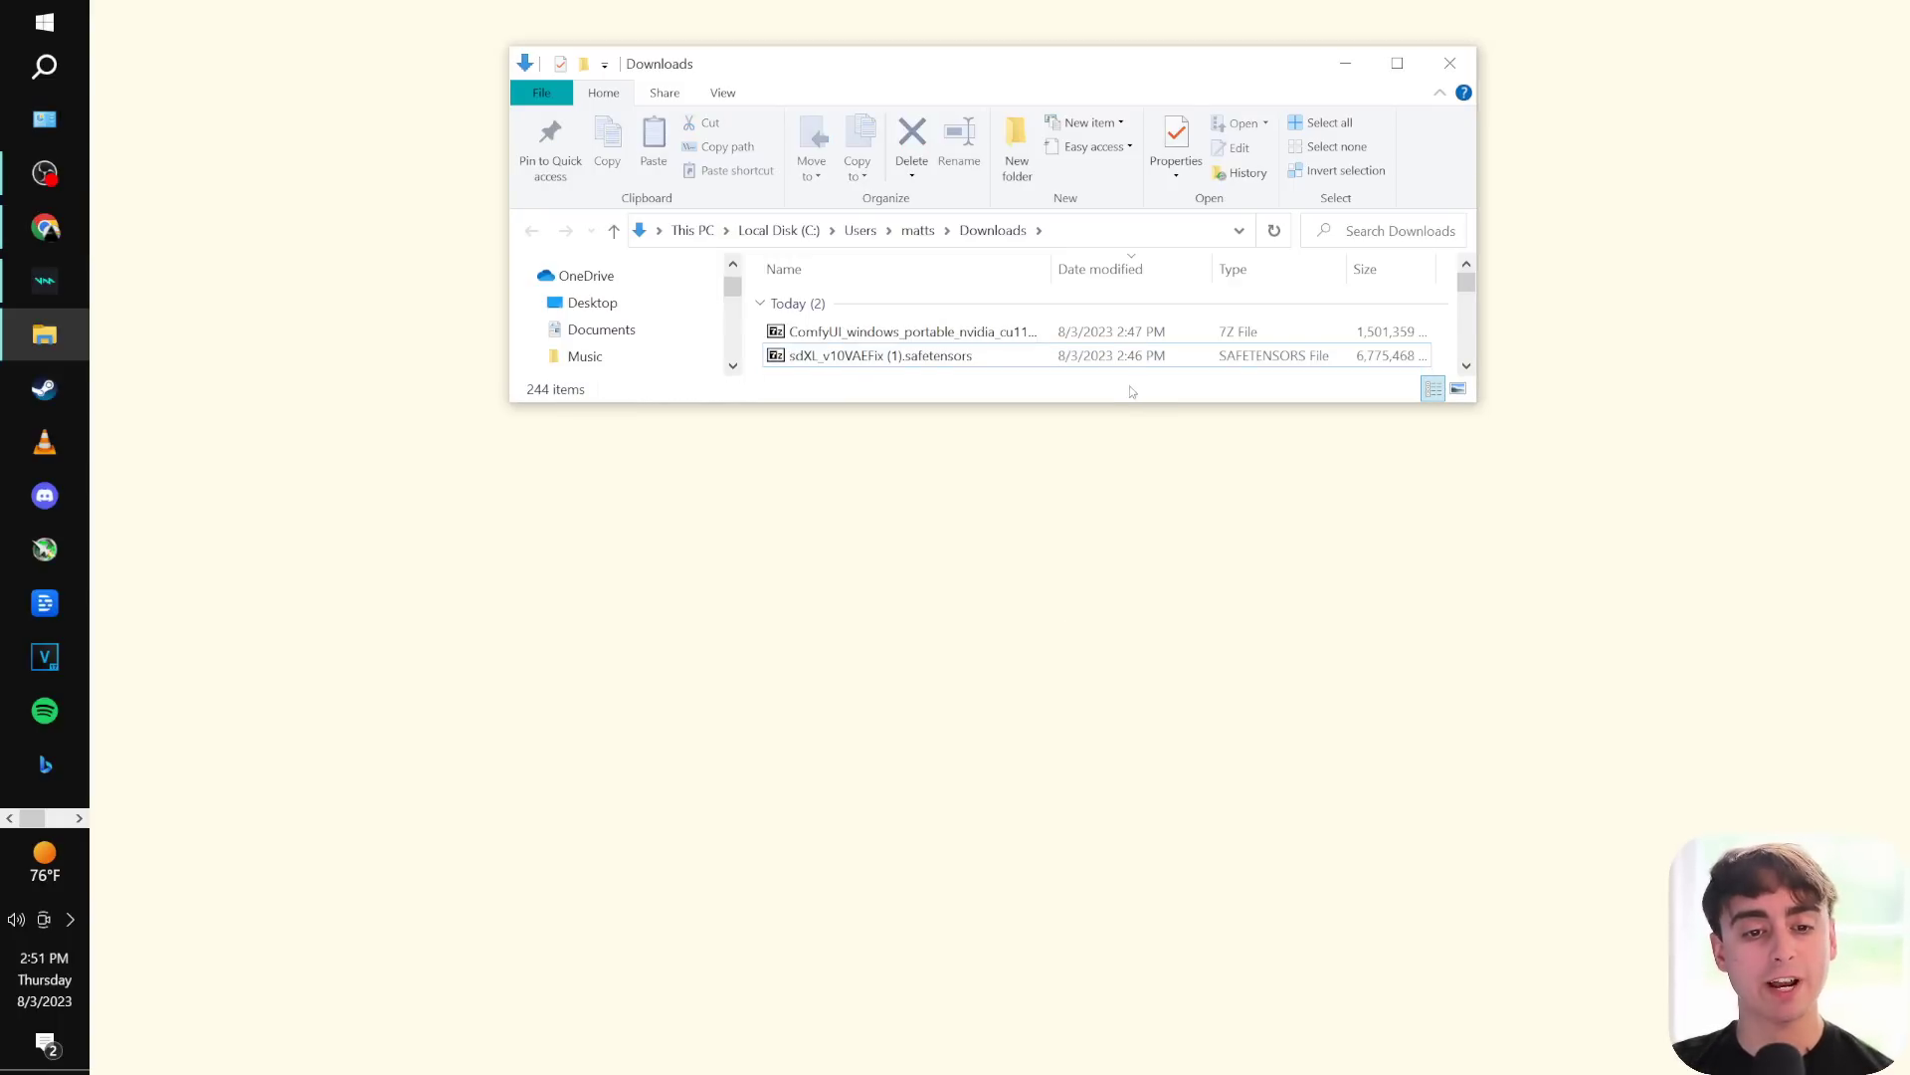
pyautogui.click(1025, 338)
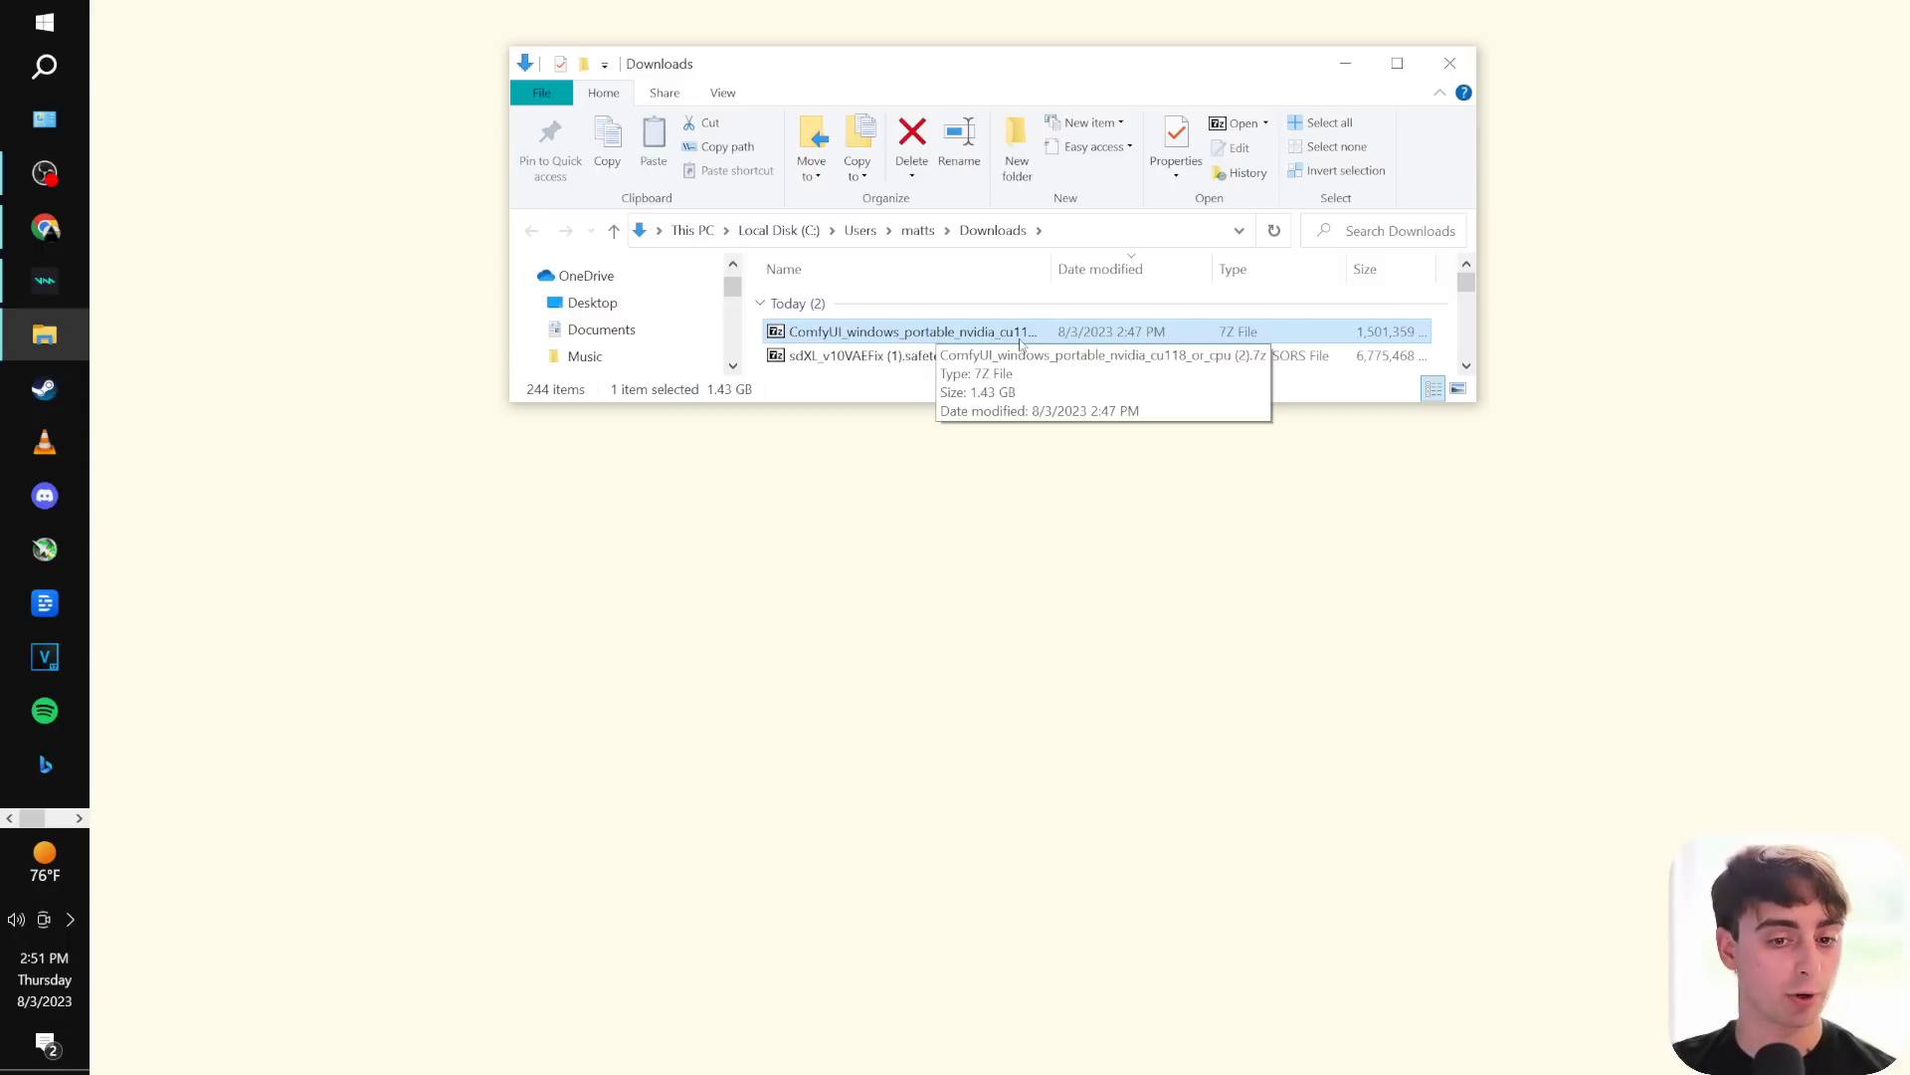
# Open the ComfyUI portable .7z archive with 7-Zip File Manager via Open with.
pyautogui.rightClick(1008, 336)
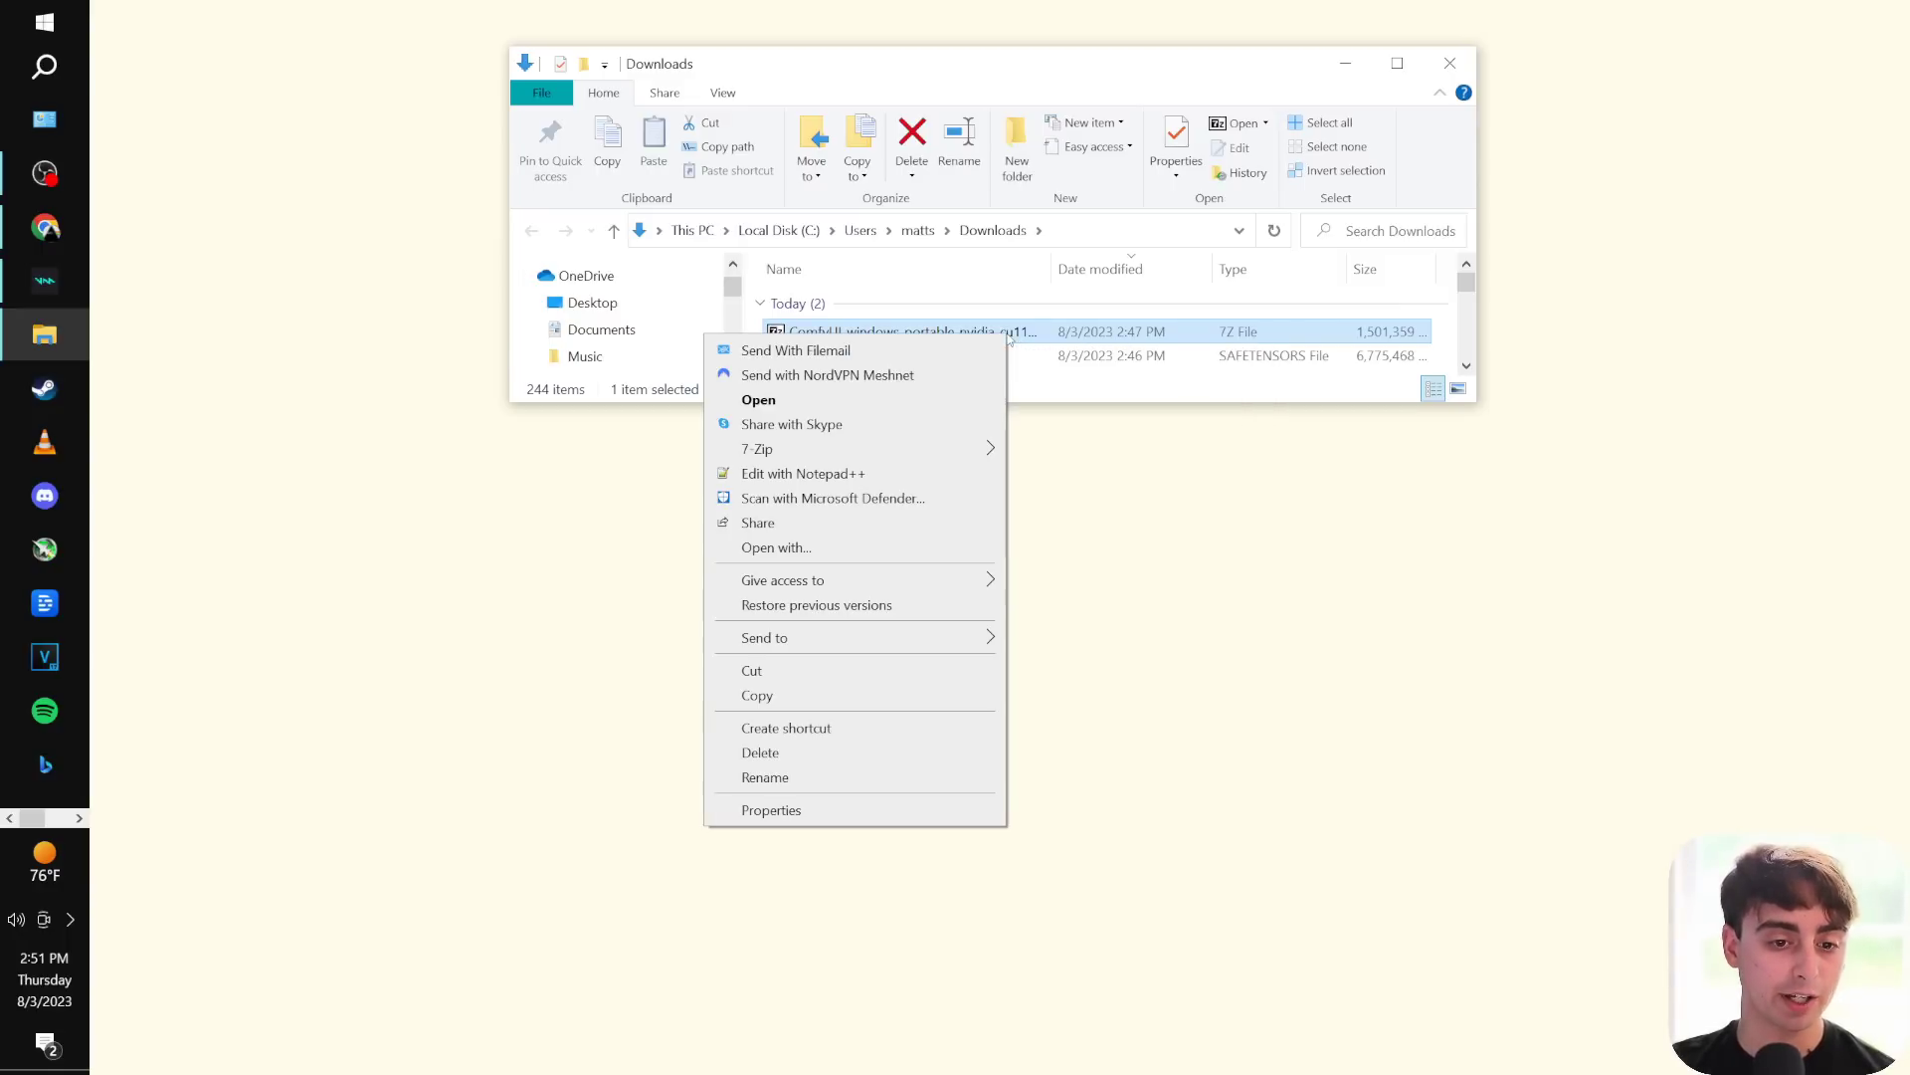
pyautogui.click(883, 548)
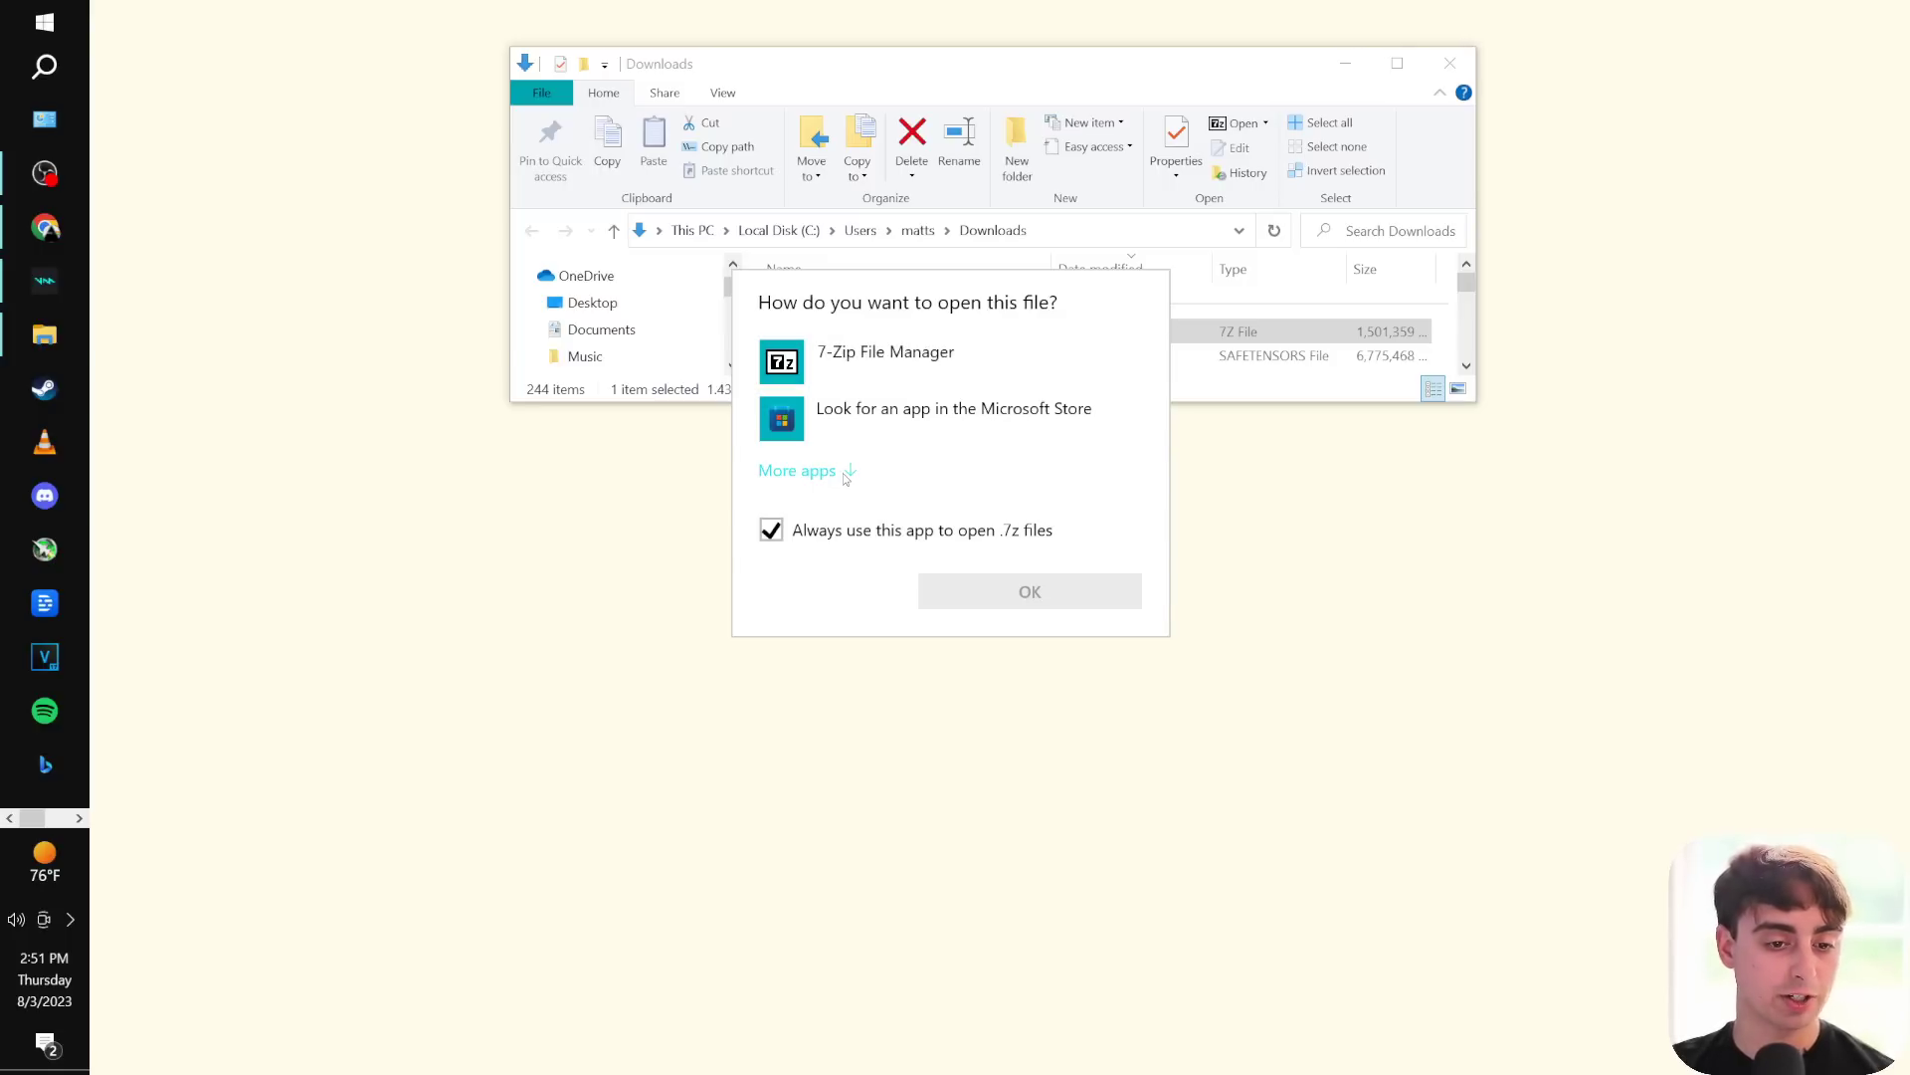
pyautogui.click(801, 471)
pyautogui.scroll(-6, 1035, 476)
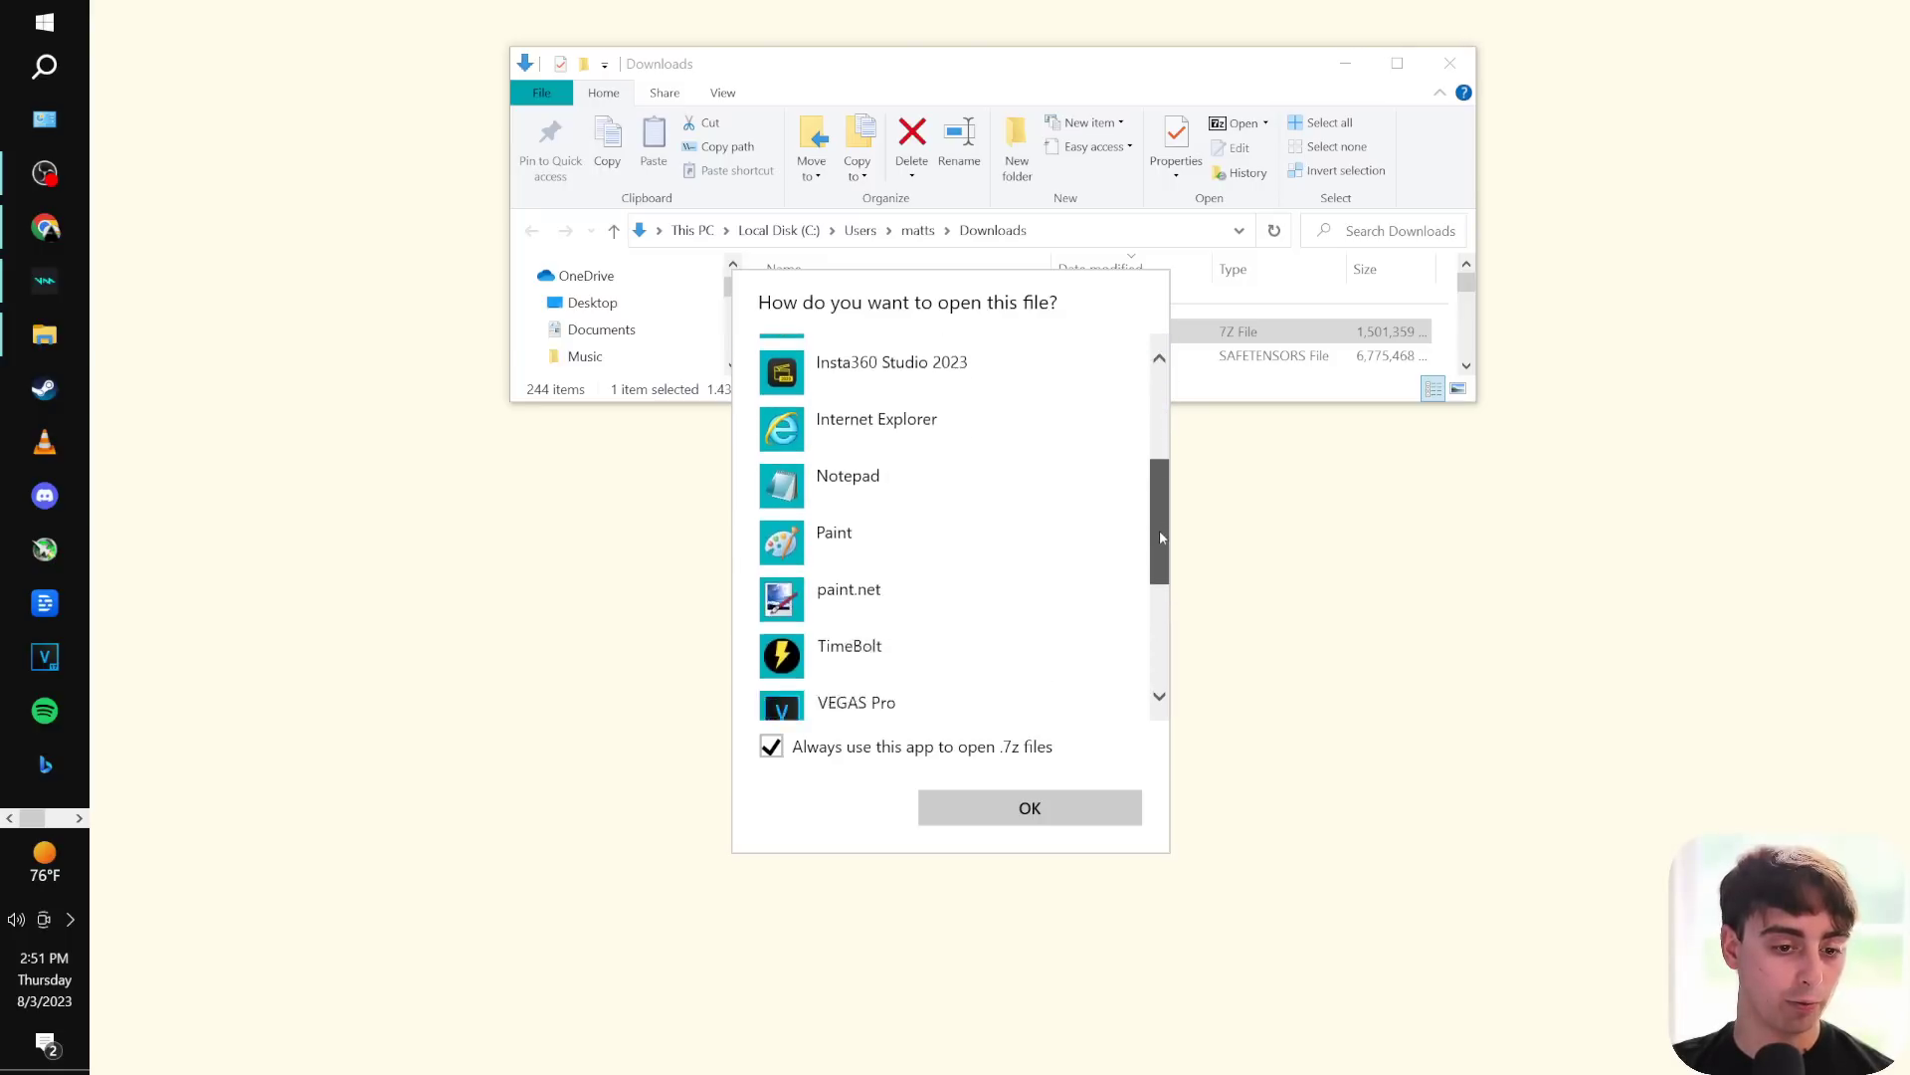
pyautogui.moveTo(1142, 656); pyautogui.dragTo(1160, 398)
pyautogui.click(876, 370)
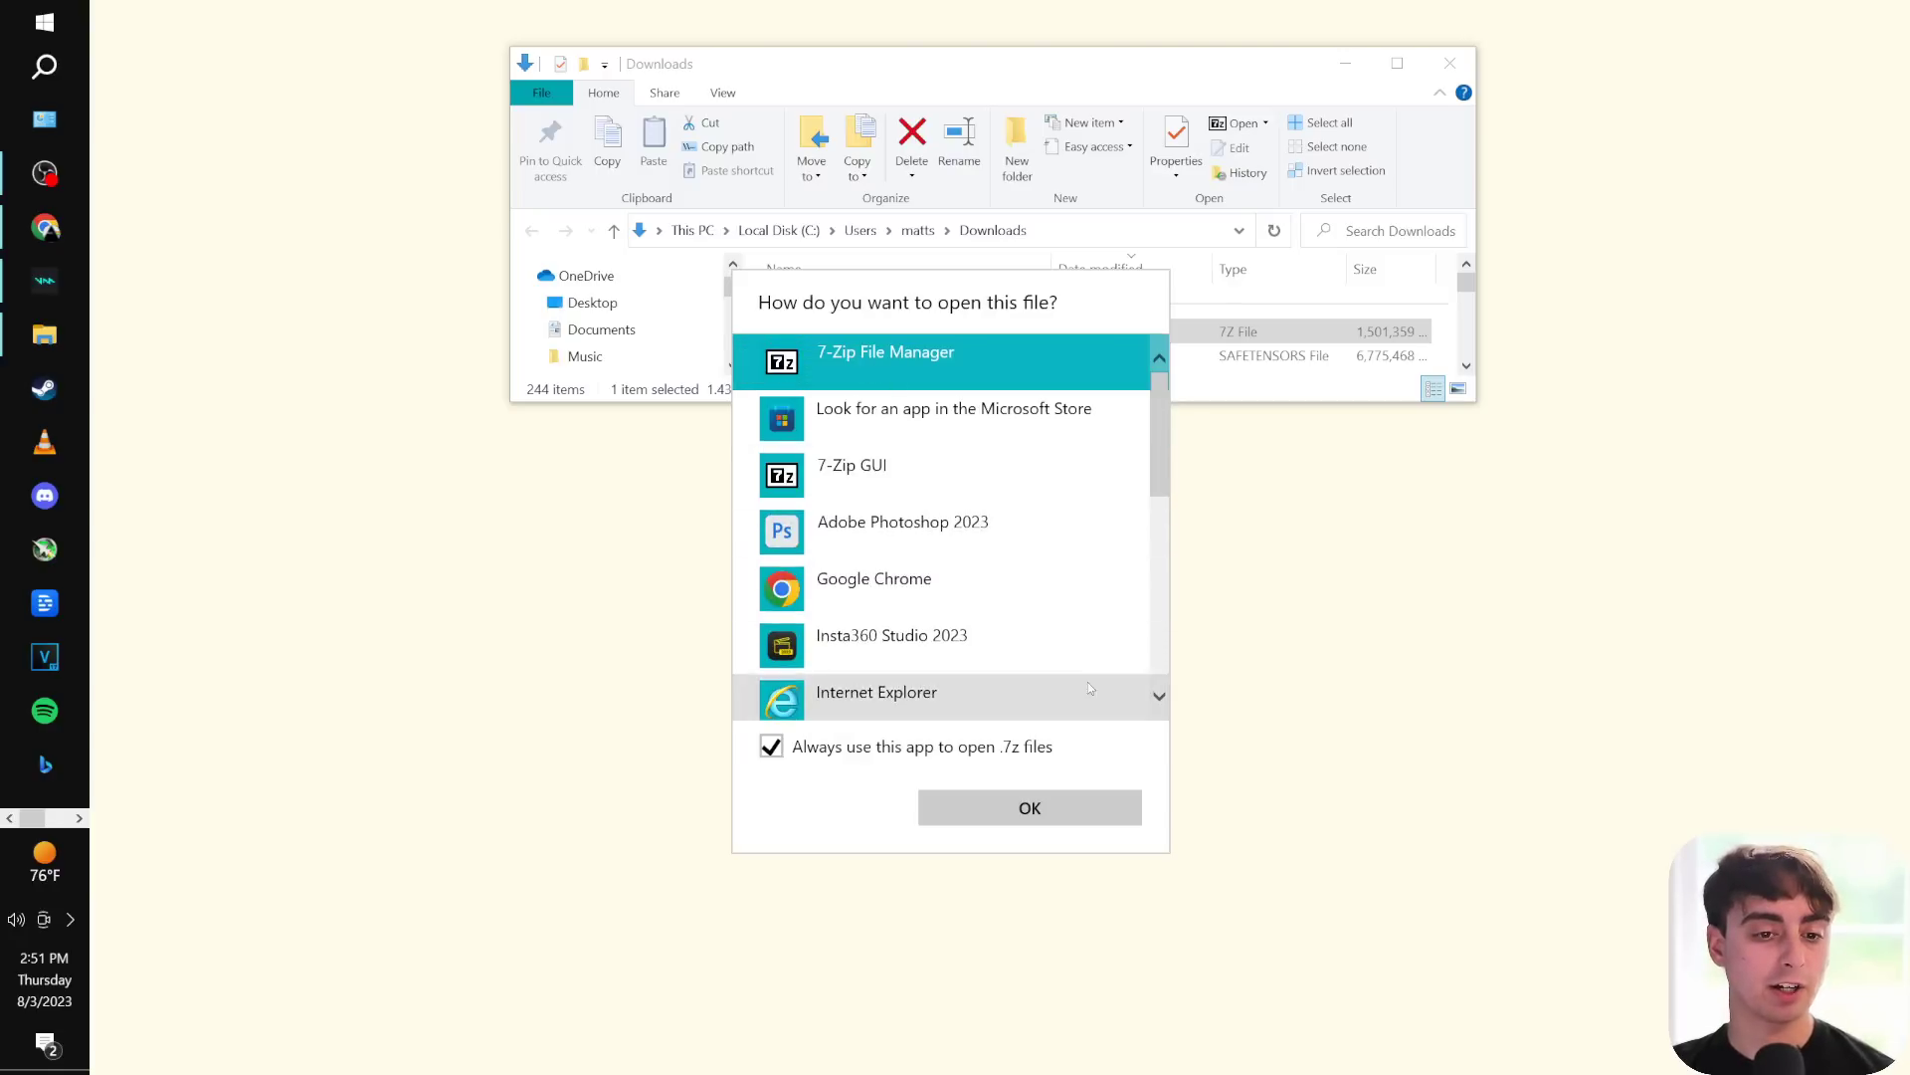
pyautogui.click(1031, 808)
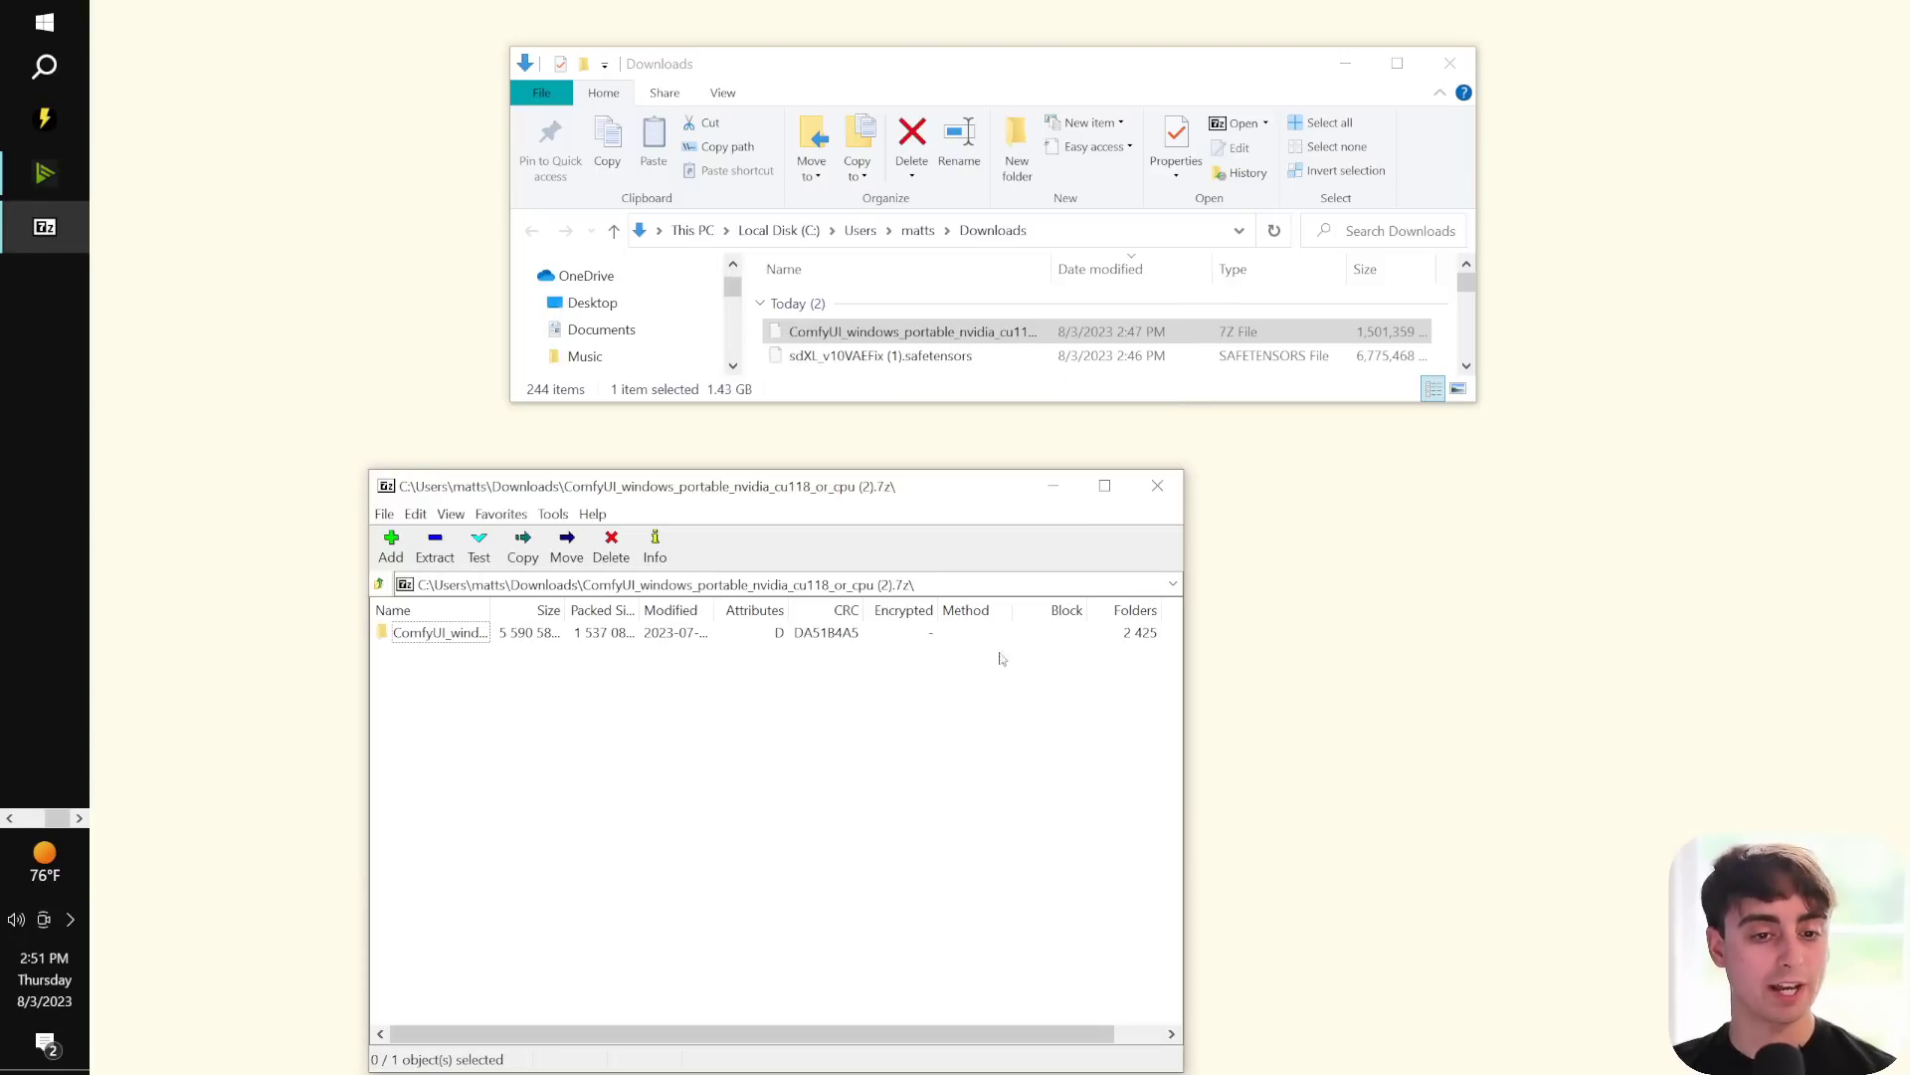
# Extract the archive's ComfyUI_windows_portable folder to the Desktop.
pyautogui.click(637, 579)
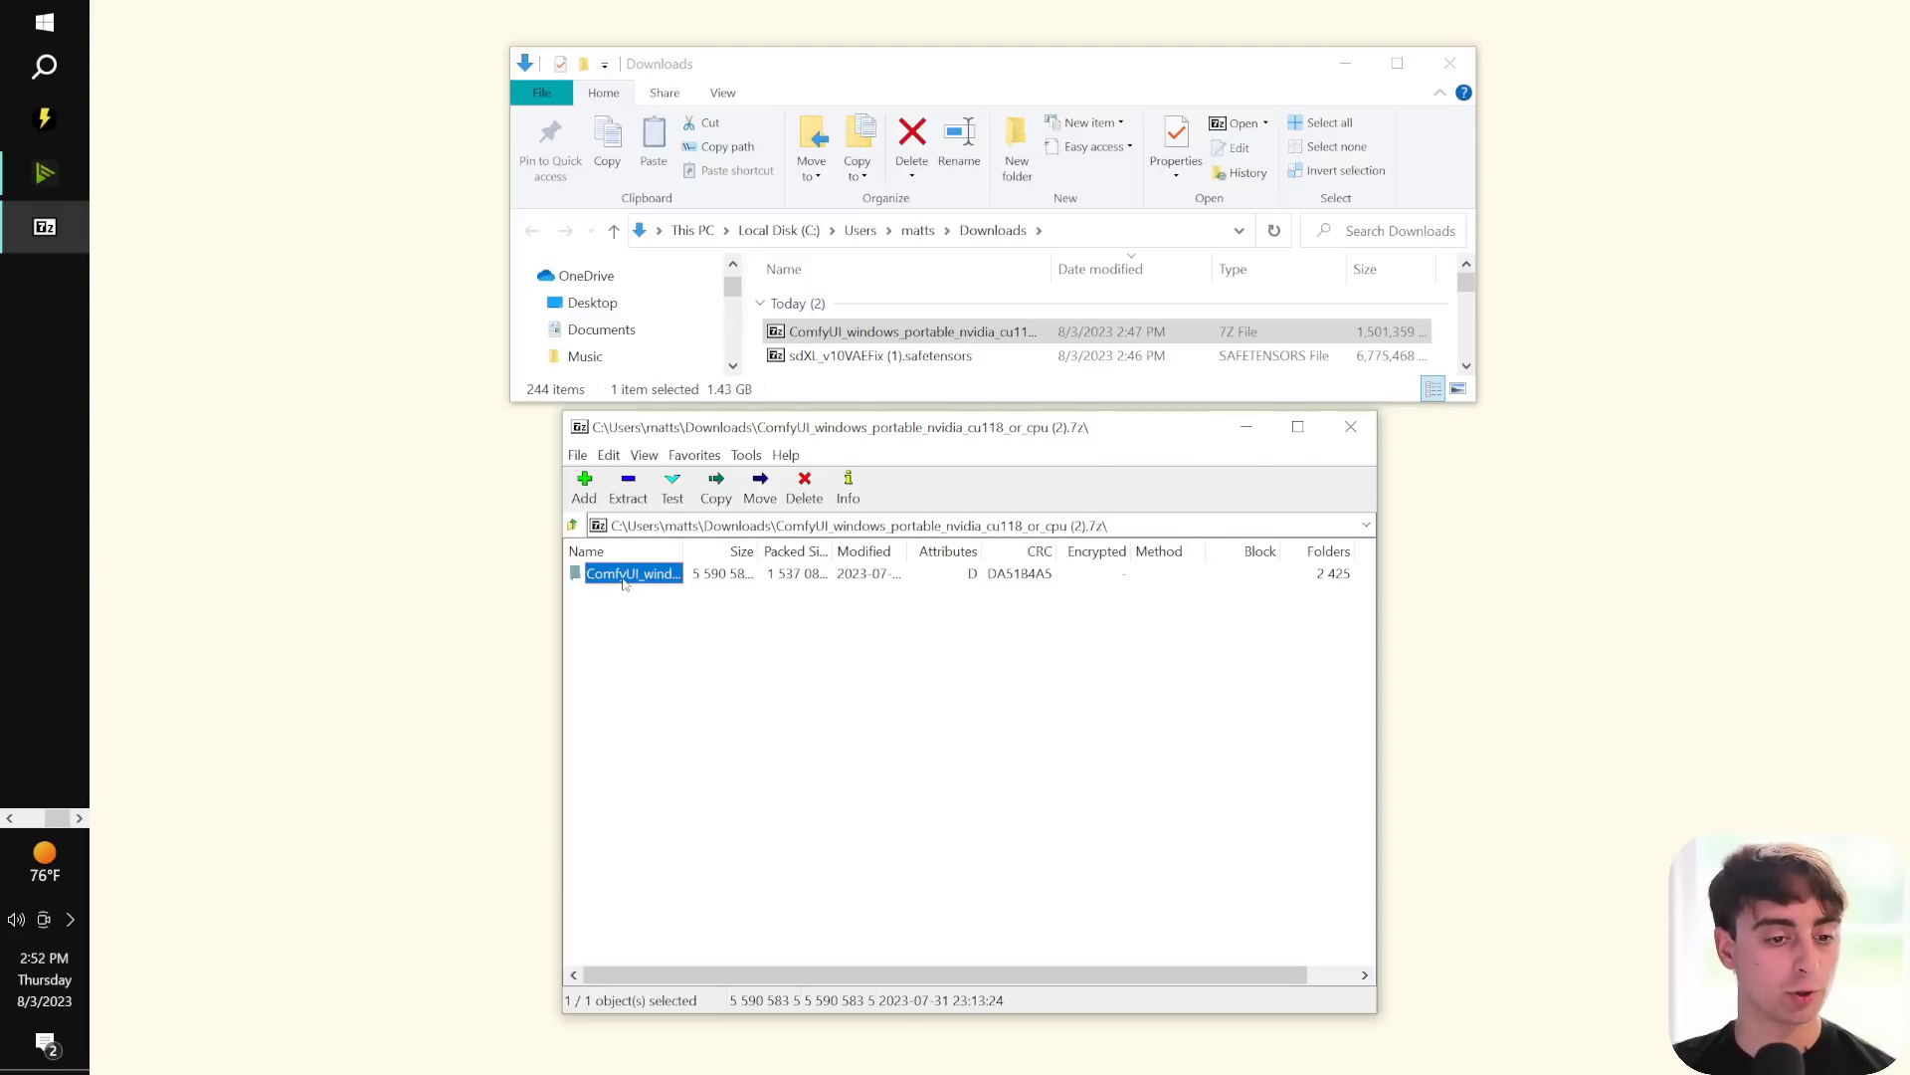
pyautogui.click(633, 493)
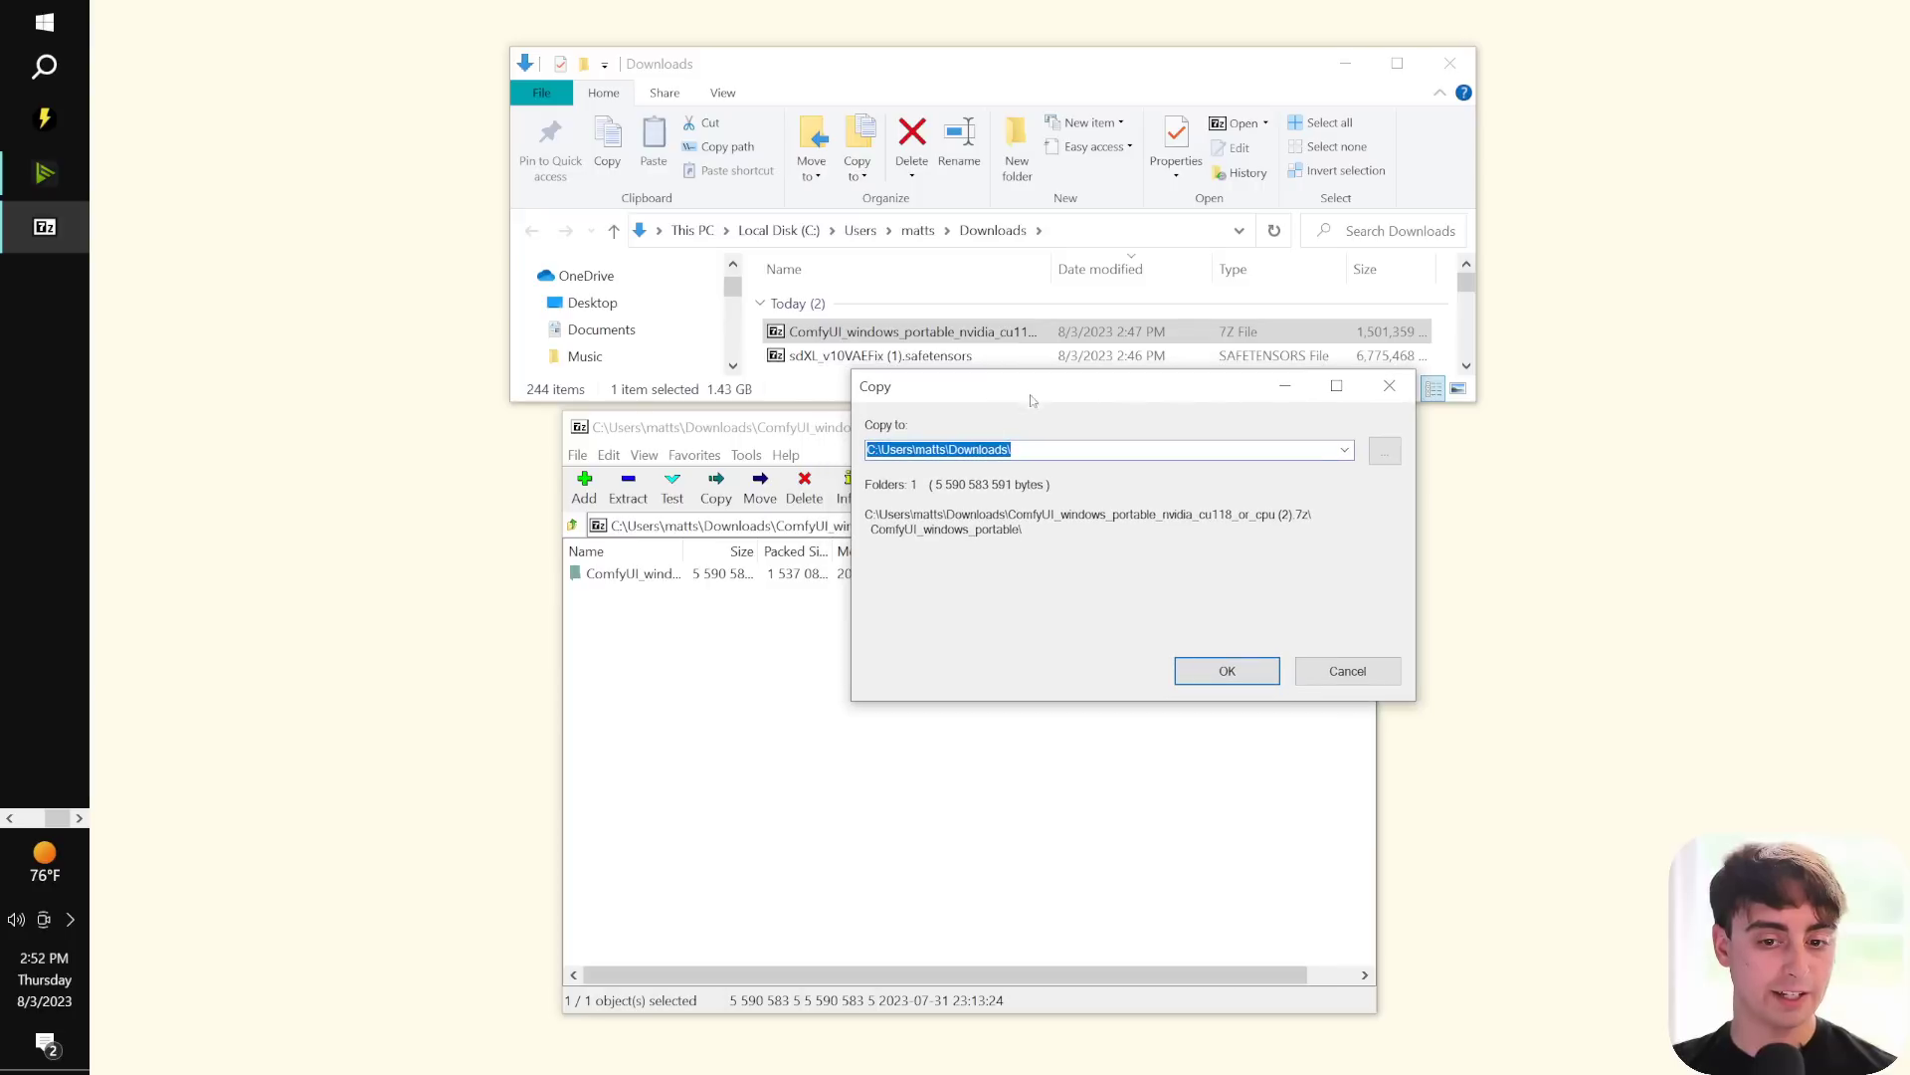
pyautogui.click(1008, 453)
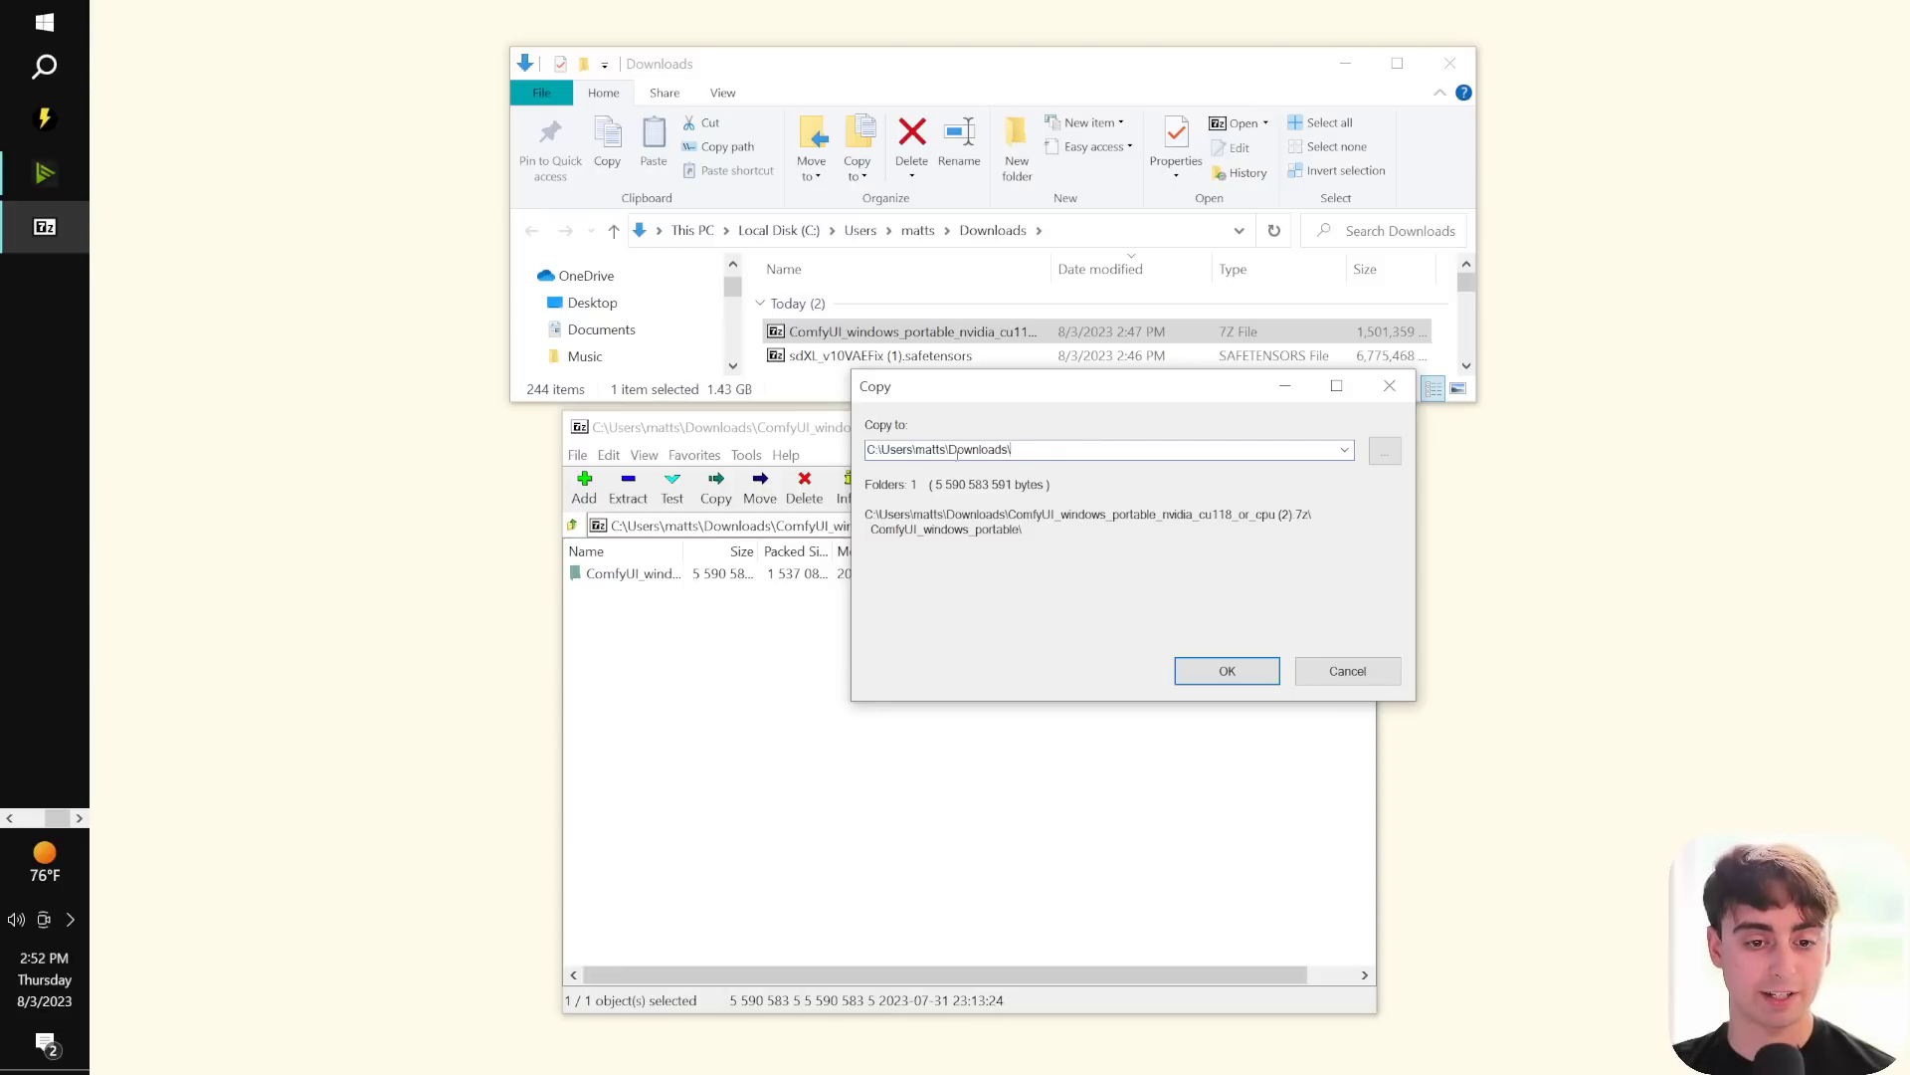
pyautogui.click(1384, 450)
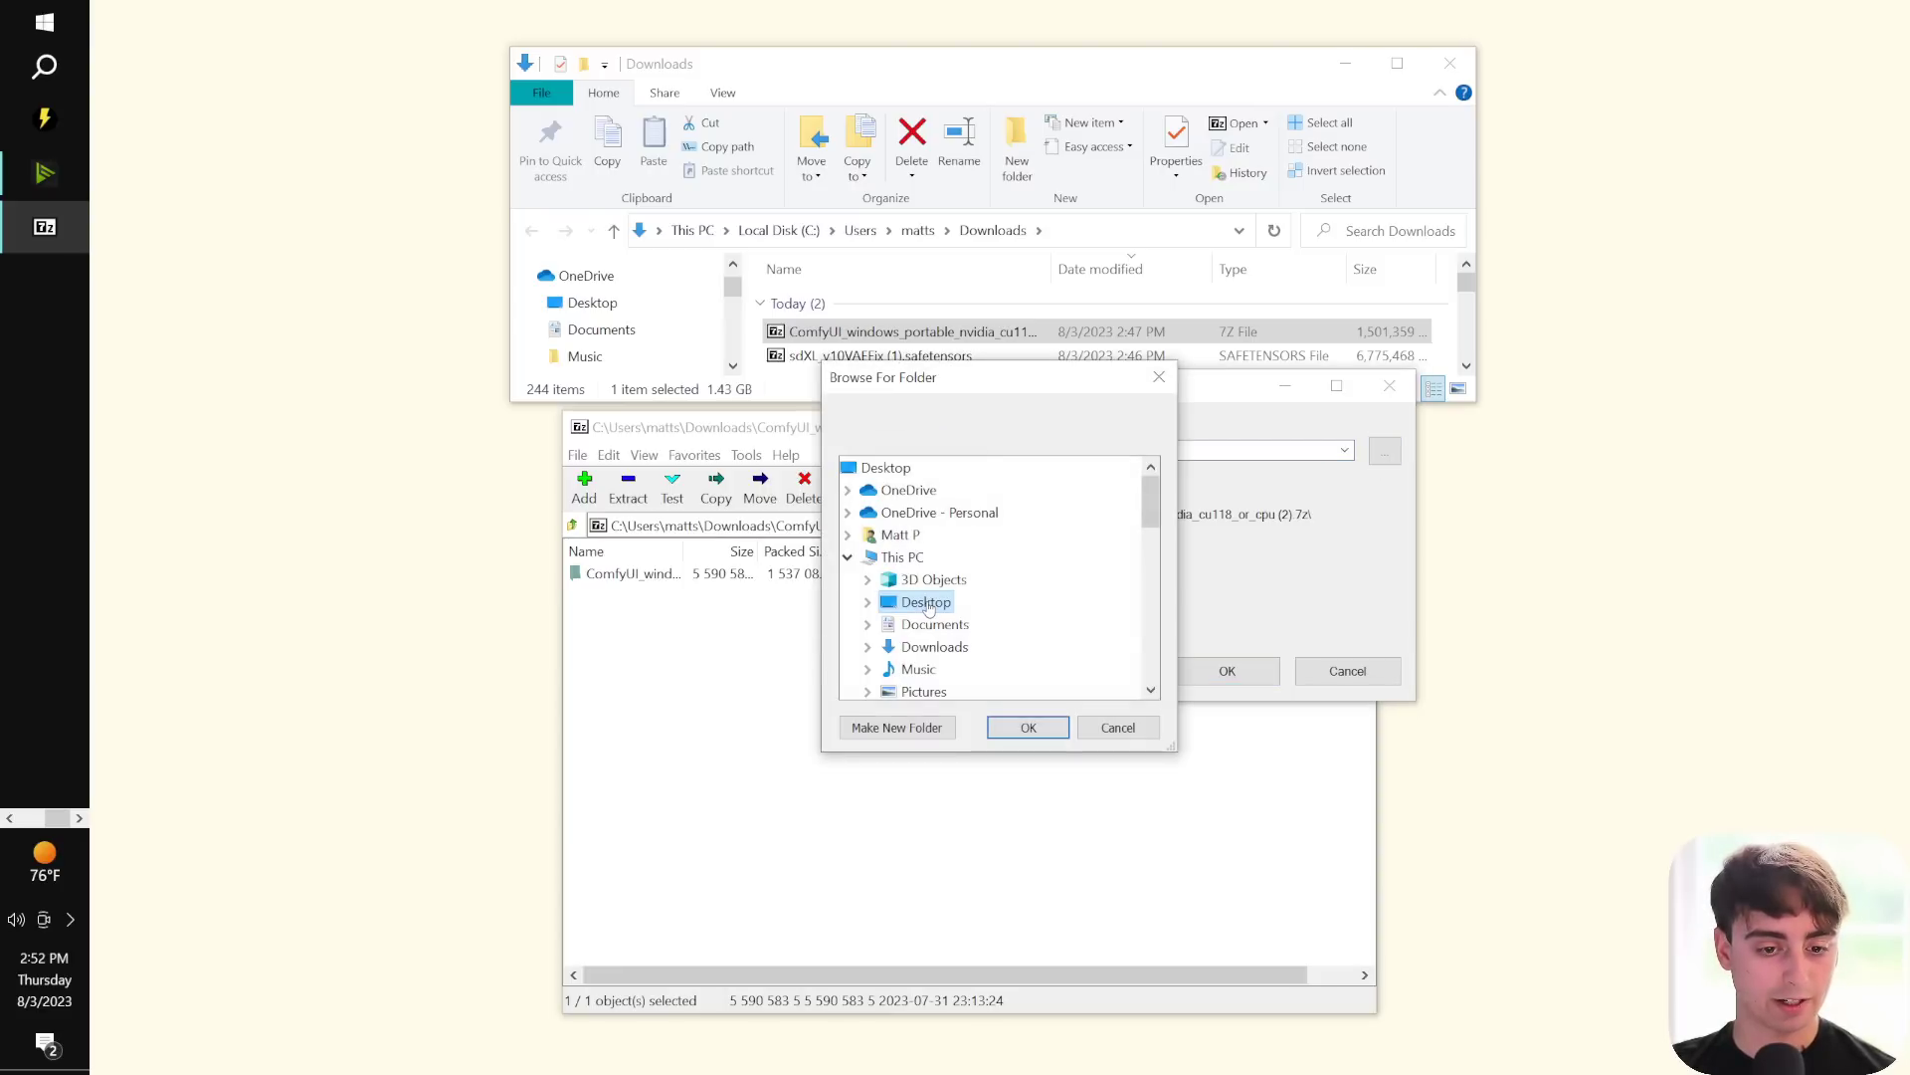
pyautogui.click(1029, 727)
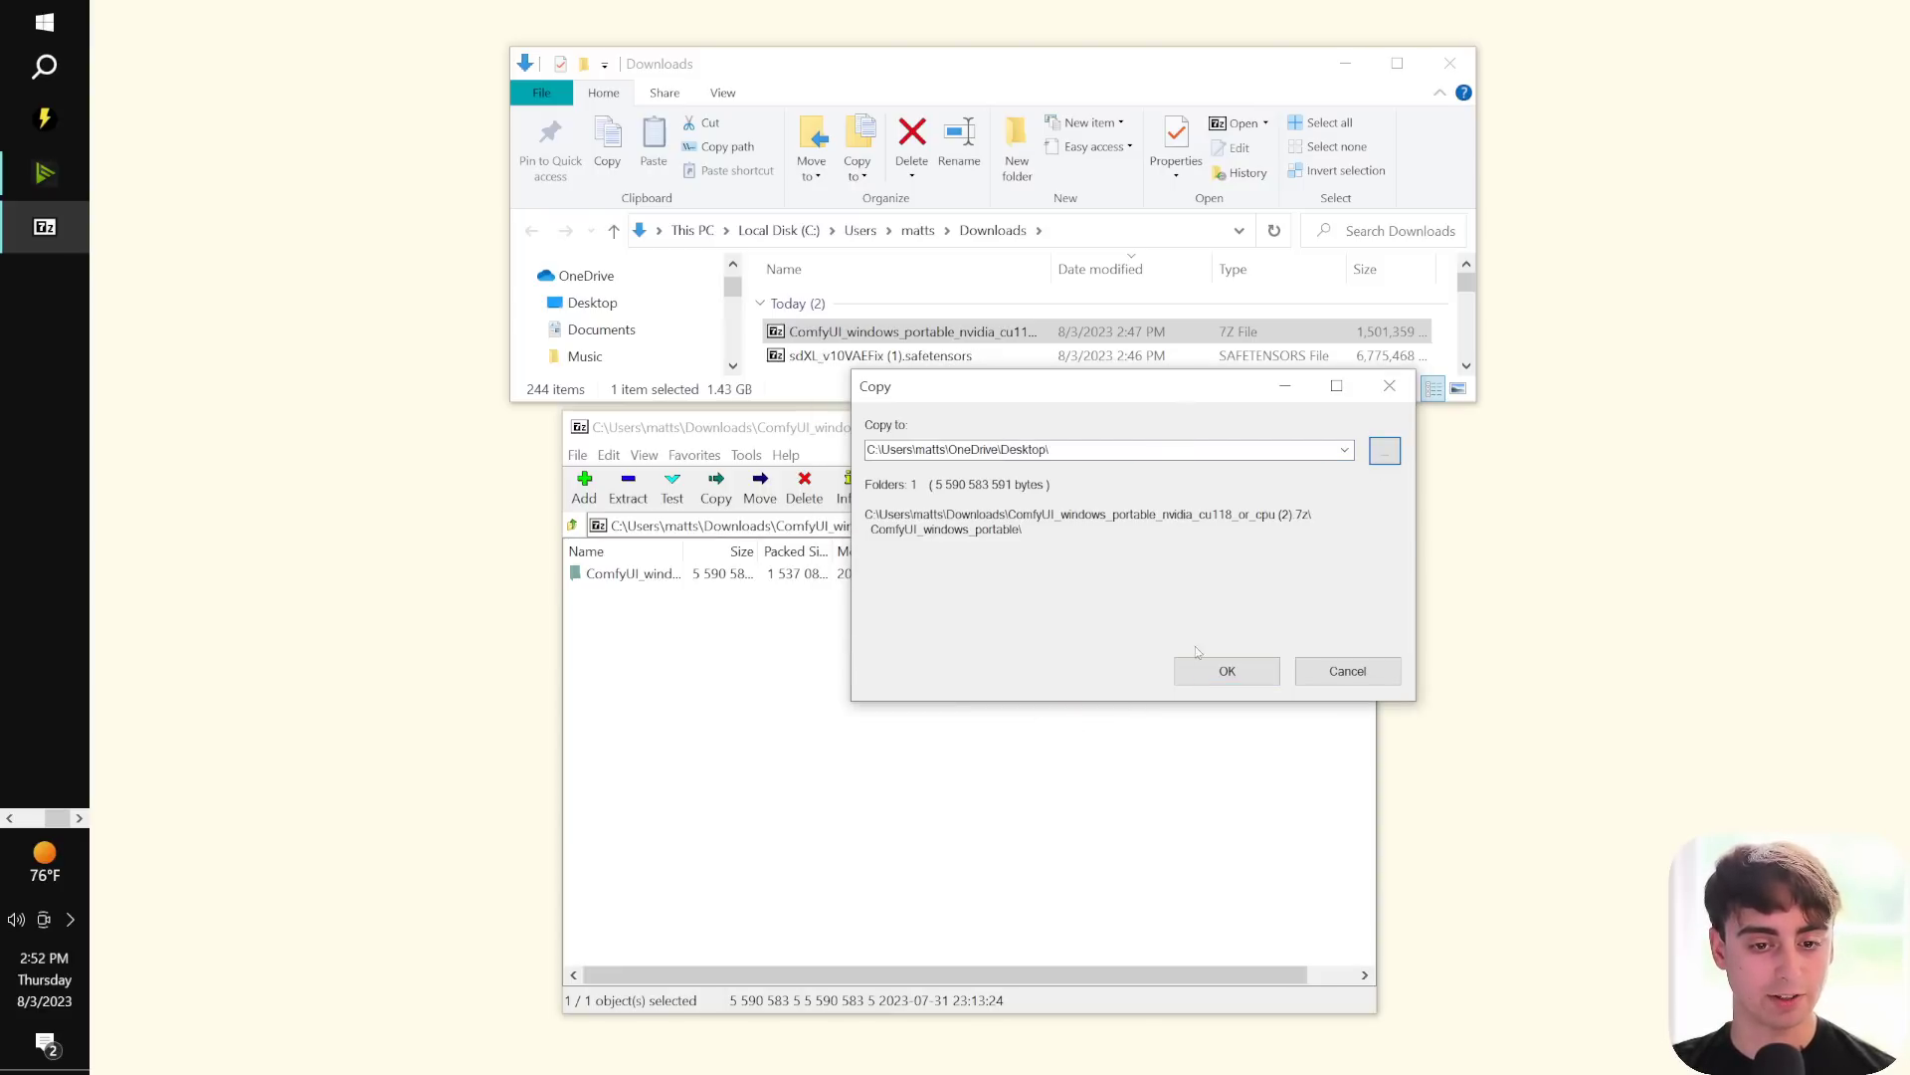
pyautogui.click(1227, 670)
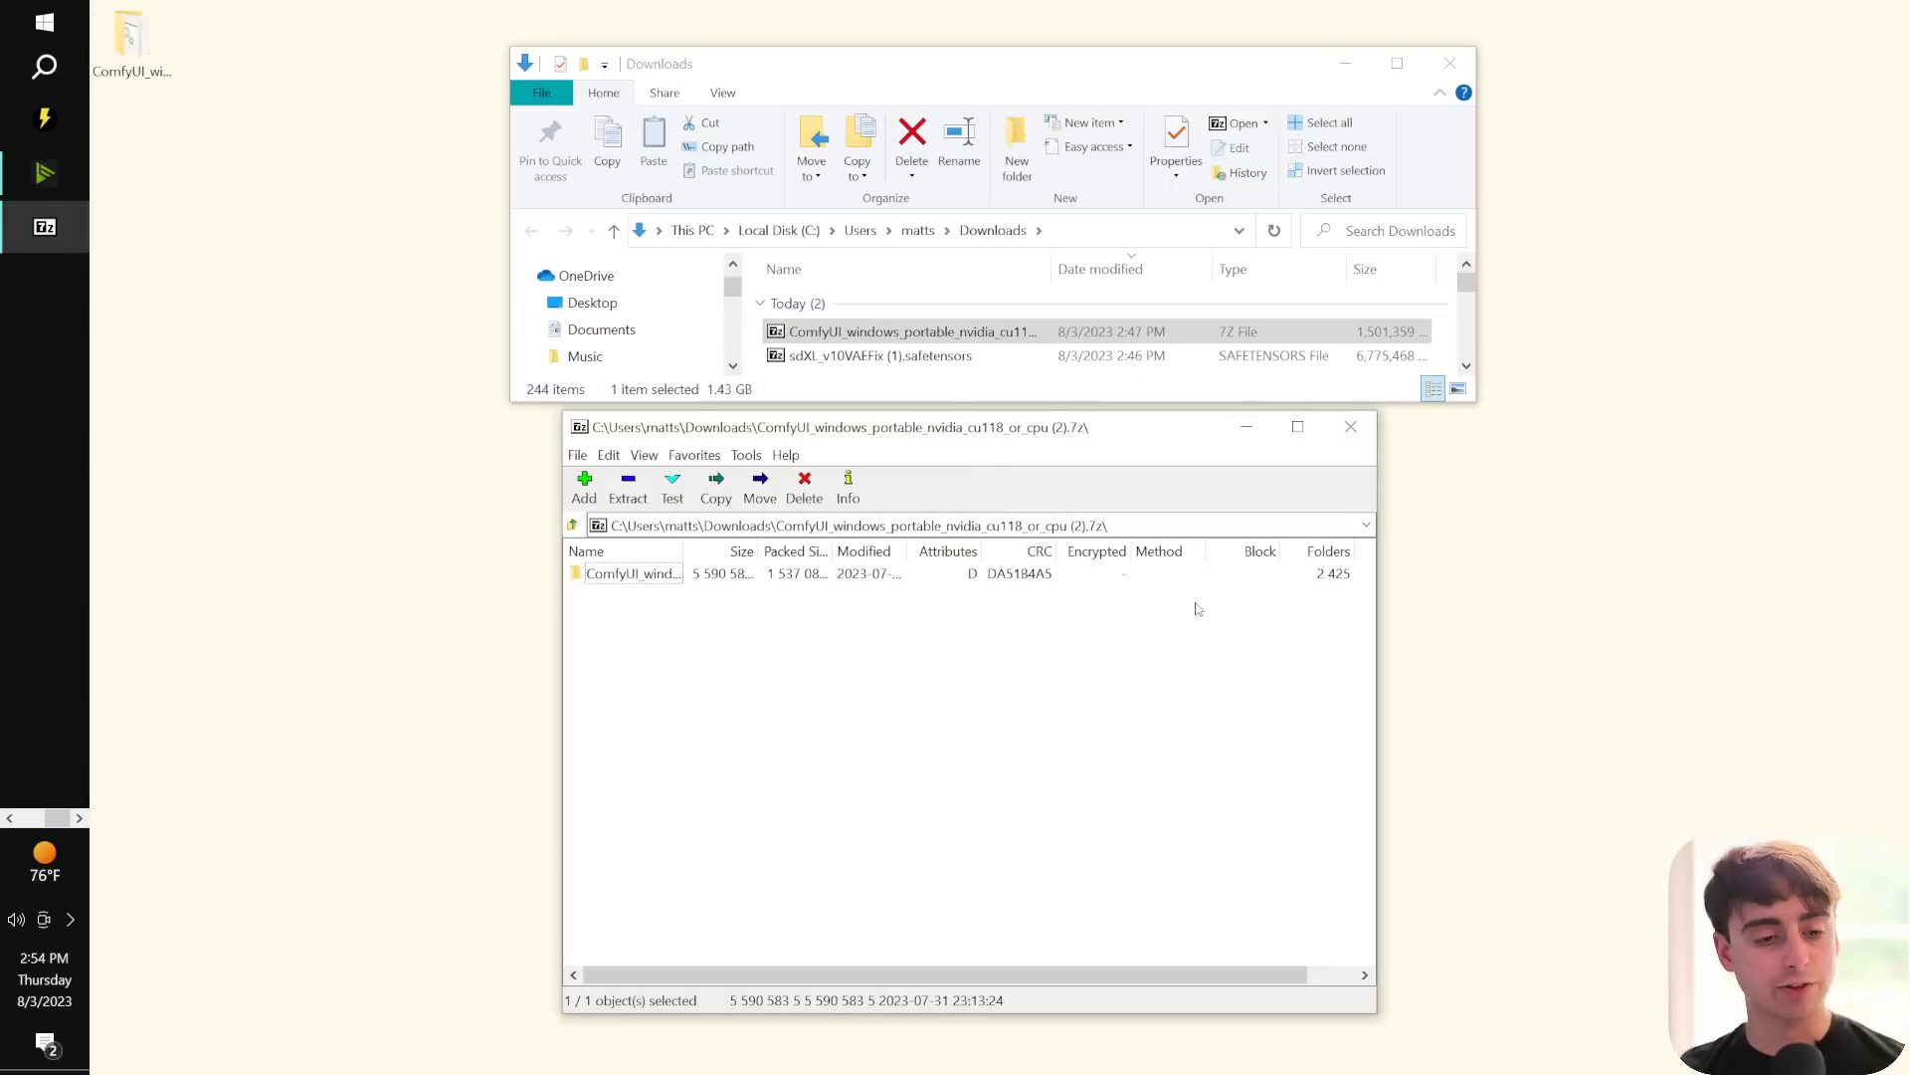
# Close 7-Zip, open the extracted ComfyUI_windows_portable folder below Downloads, and open README_VERY_IMPORTANT.txt.
pyautogui.click(1350, 426)
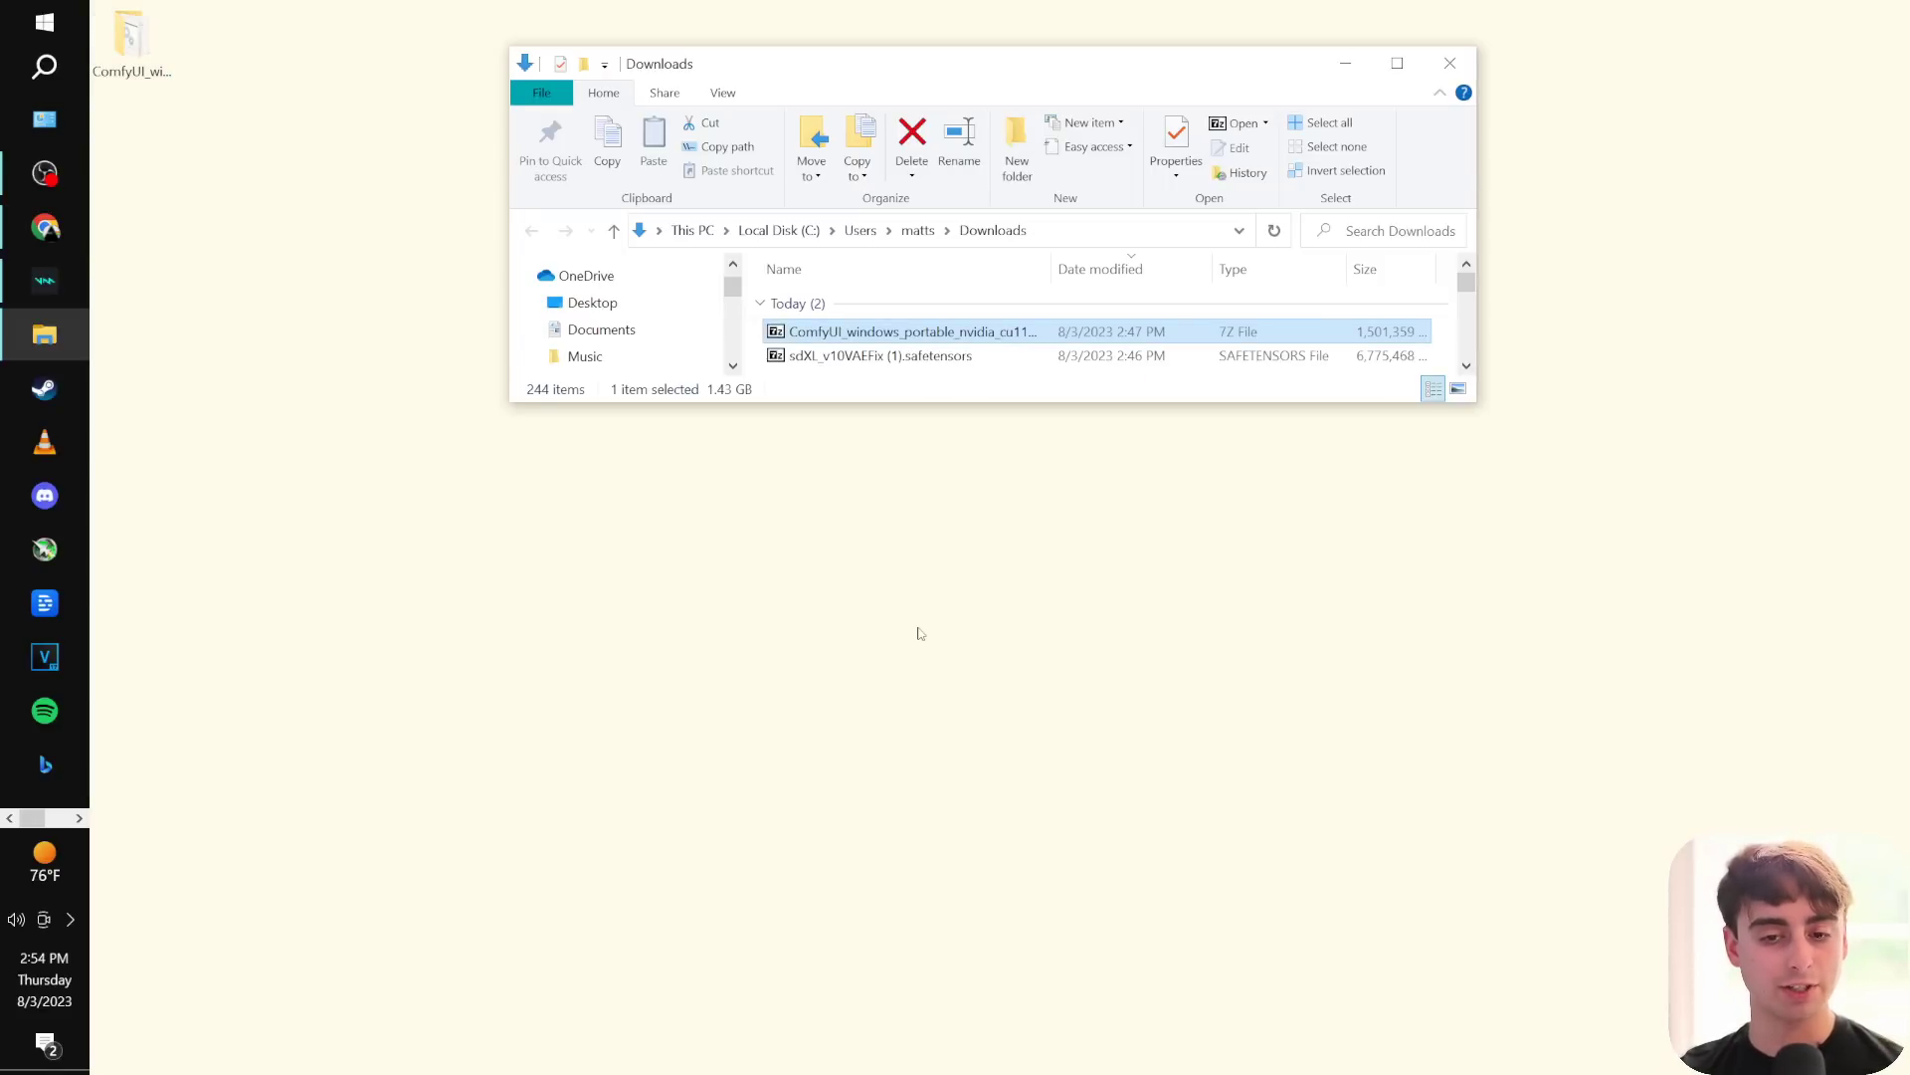
pyautogui.moveTo(809, 64); pyautogui.dragTo(1219, 53)
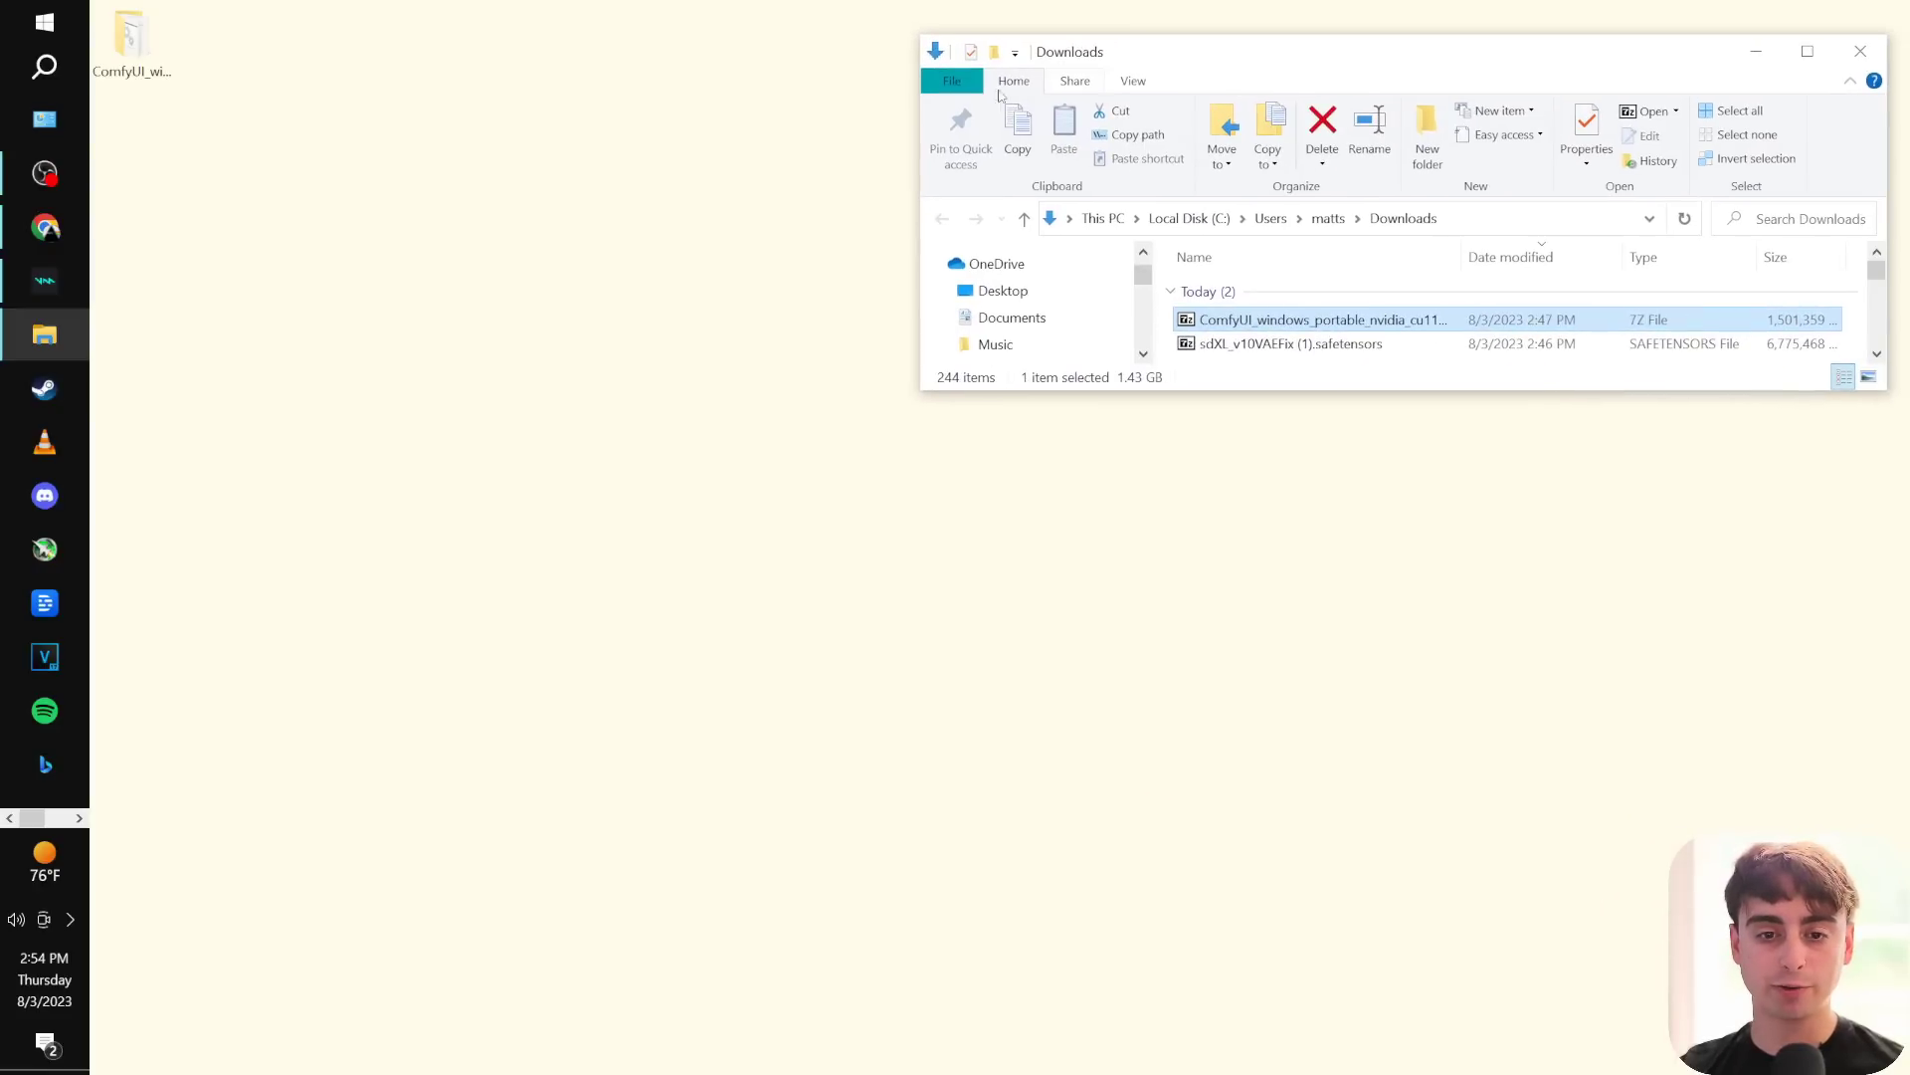
pyautogui.doubleClick(142, 62)
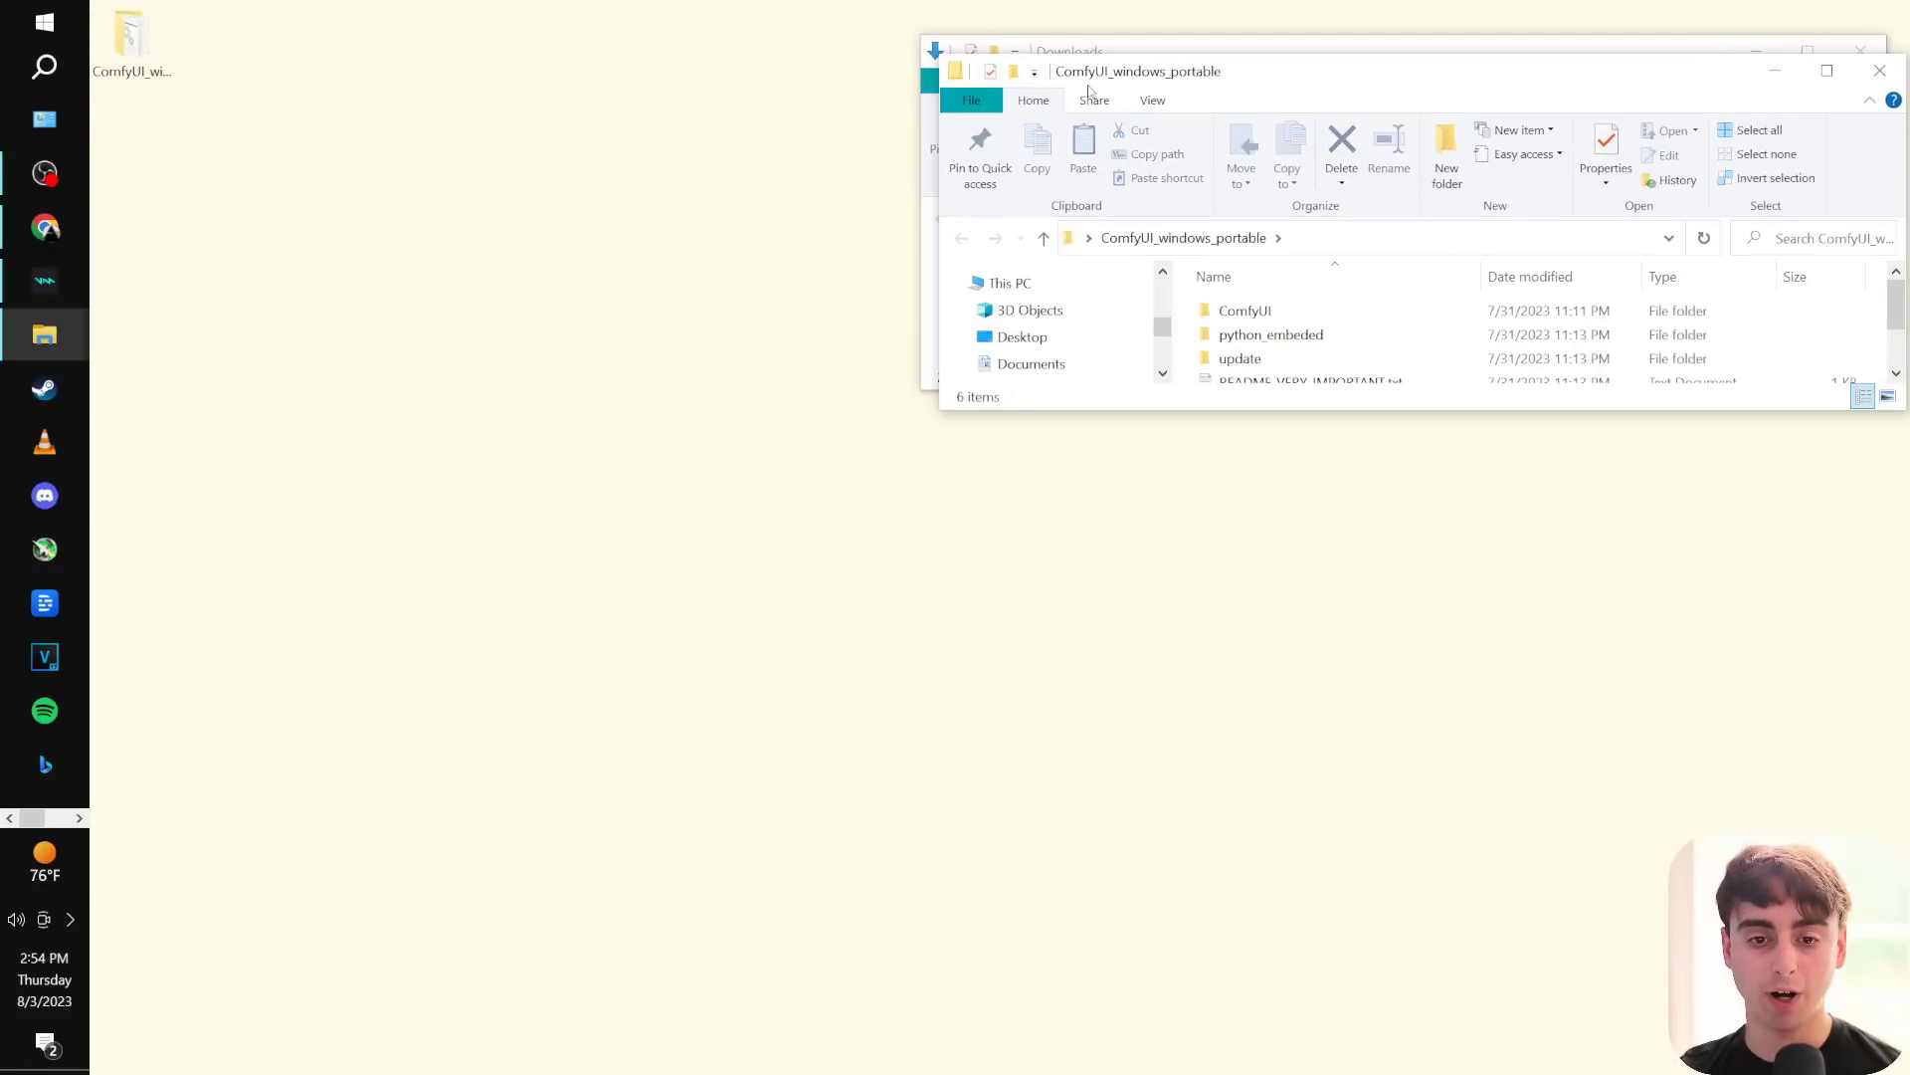
pyautogui.moveTo(1178, 79); pyautogui.dragTo(775, 438)
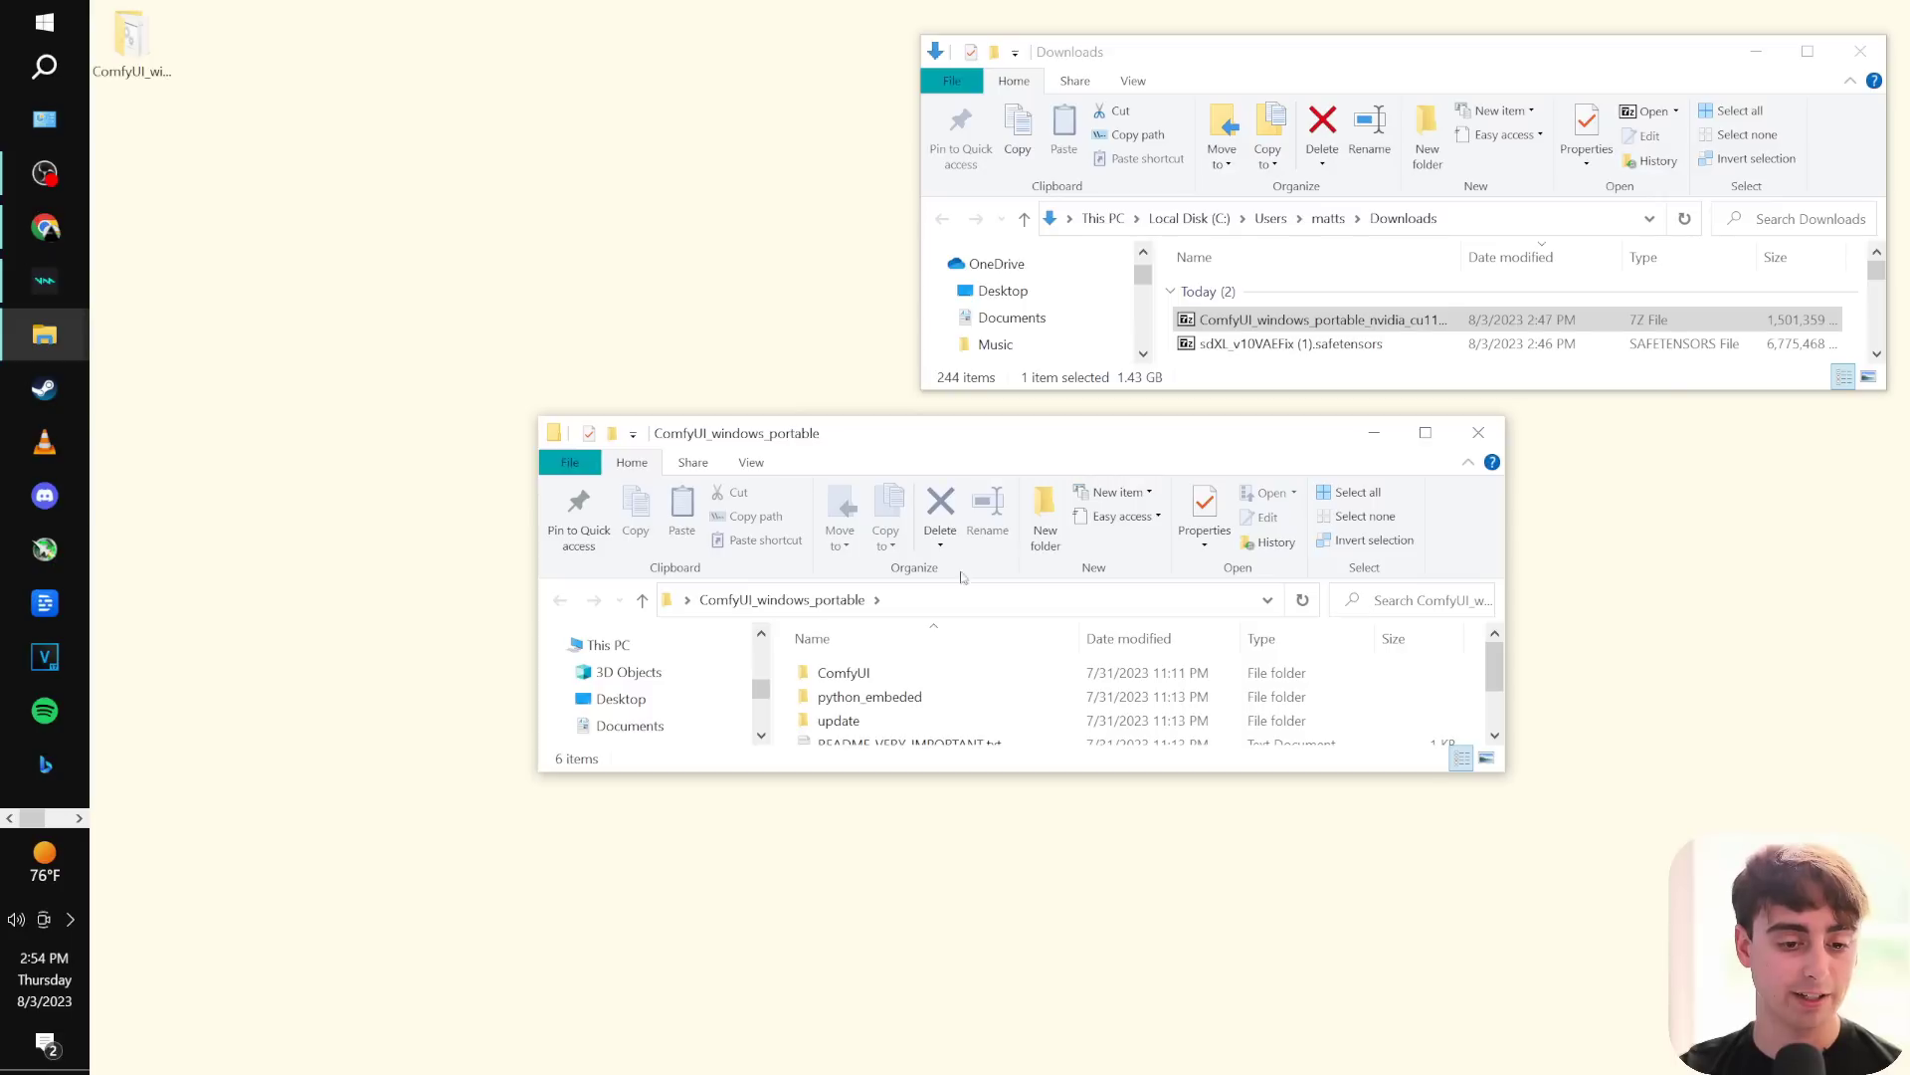
pyautogui.moveTo(1500, 776); pyautogui.dragTo(1539, 967)
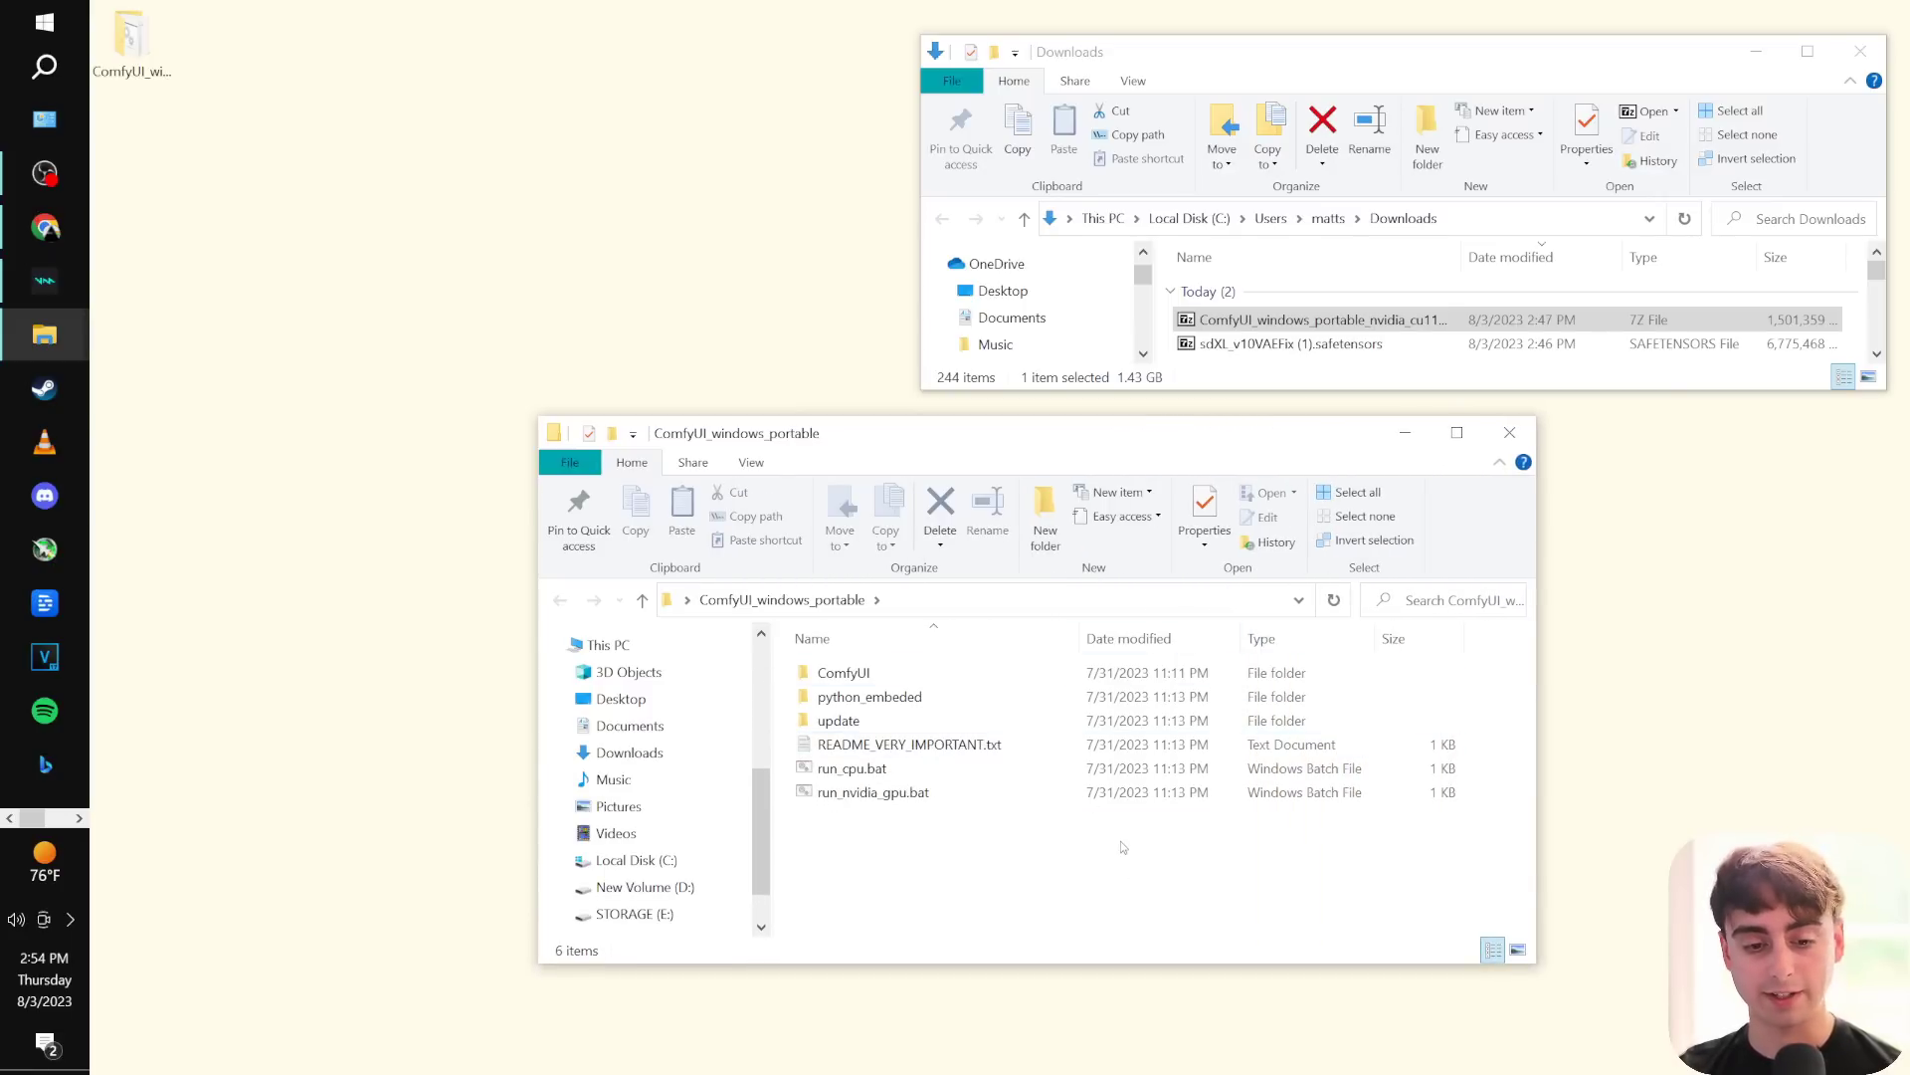
pyautogui.click(936, 734)
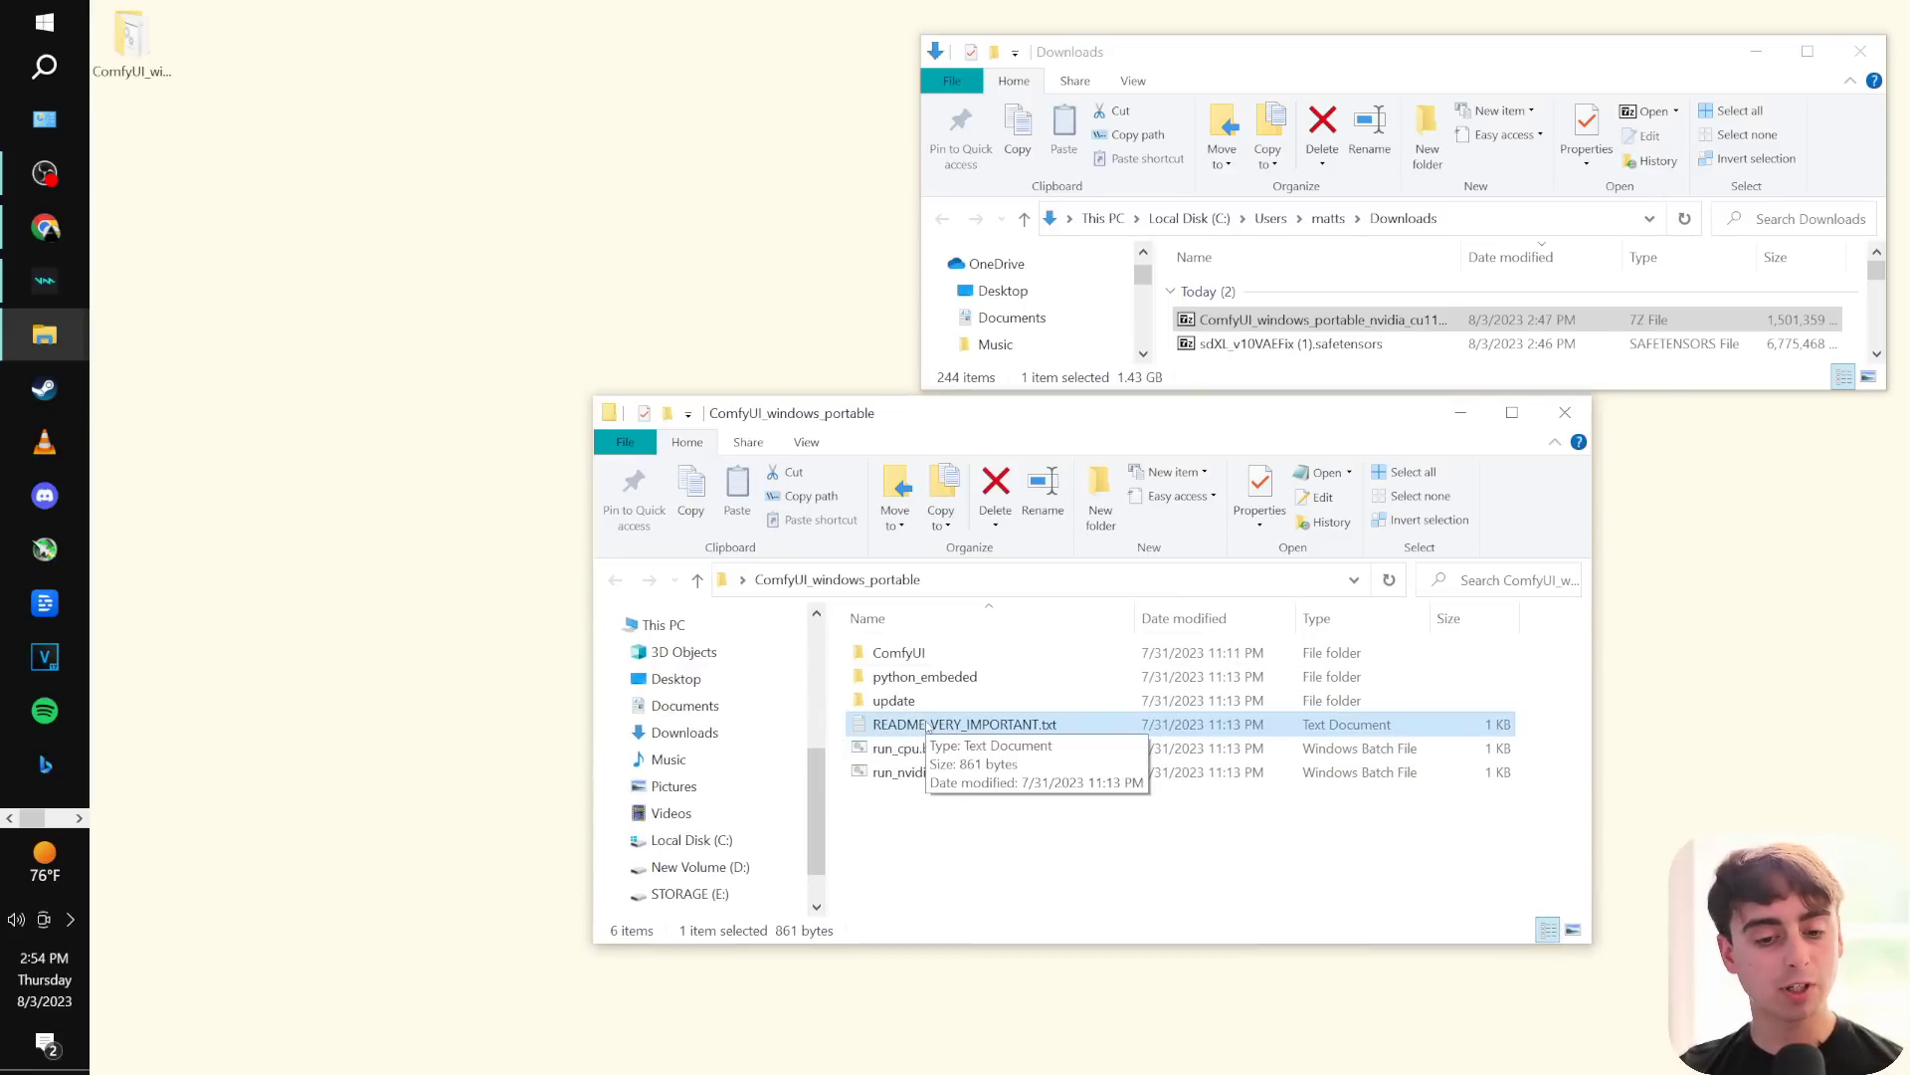
pyautogui.doubleClick(927, 728)
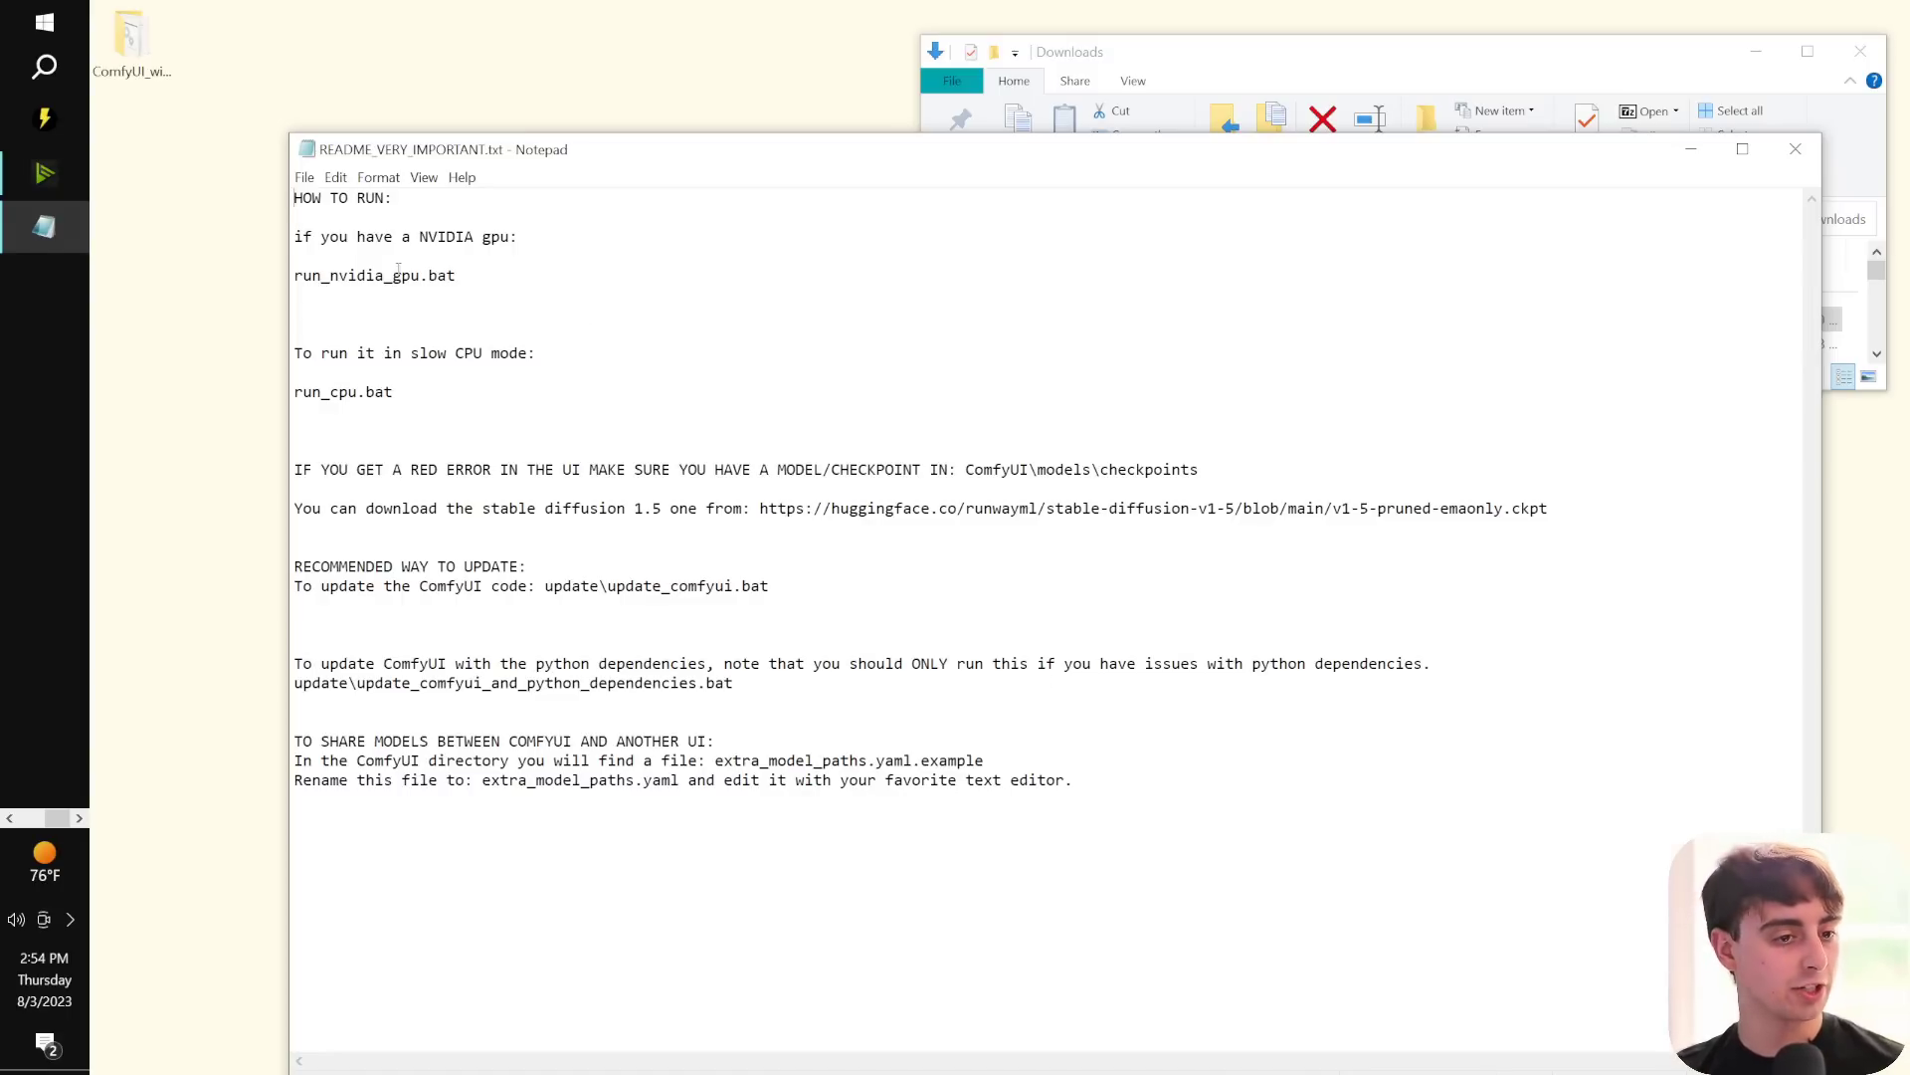
# Highlight the run_nvidia_gpu.bat instruction in README_VERY_IMPORTANT.txt.
pyautogui.moveTo(475, 278); pyautogui.dragTo(296, 278)
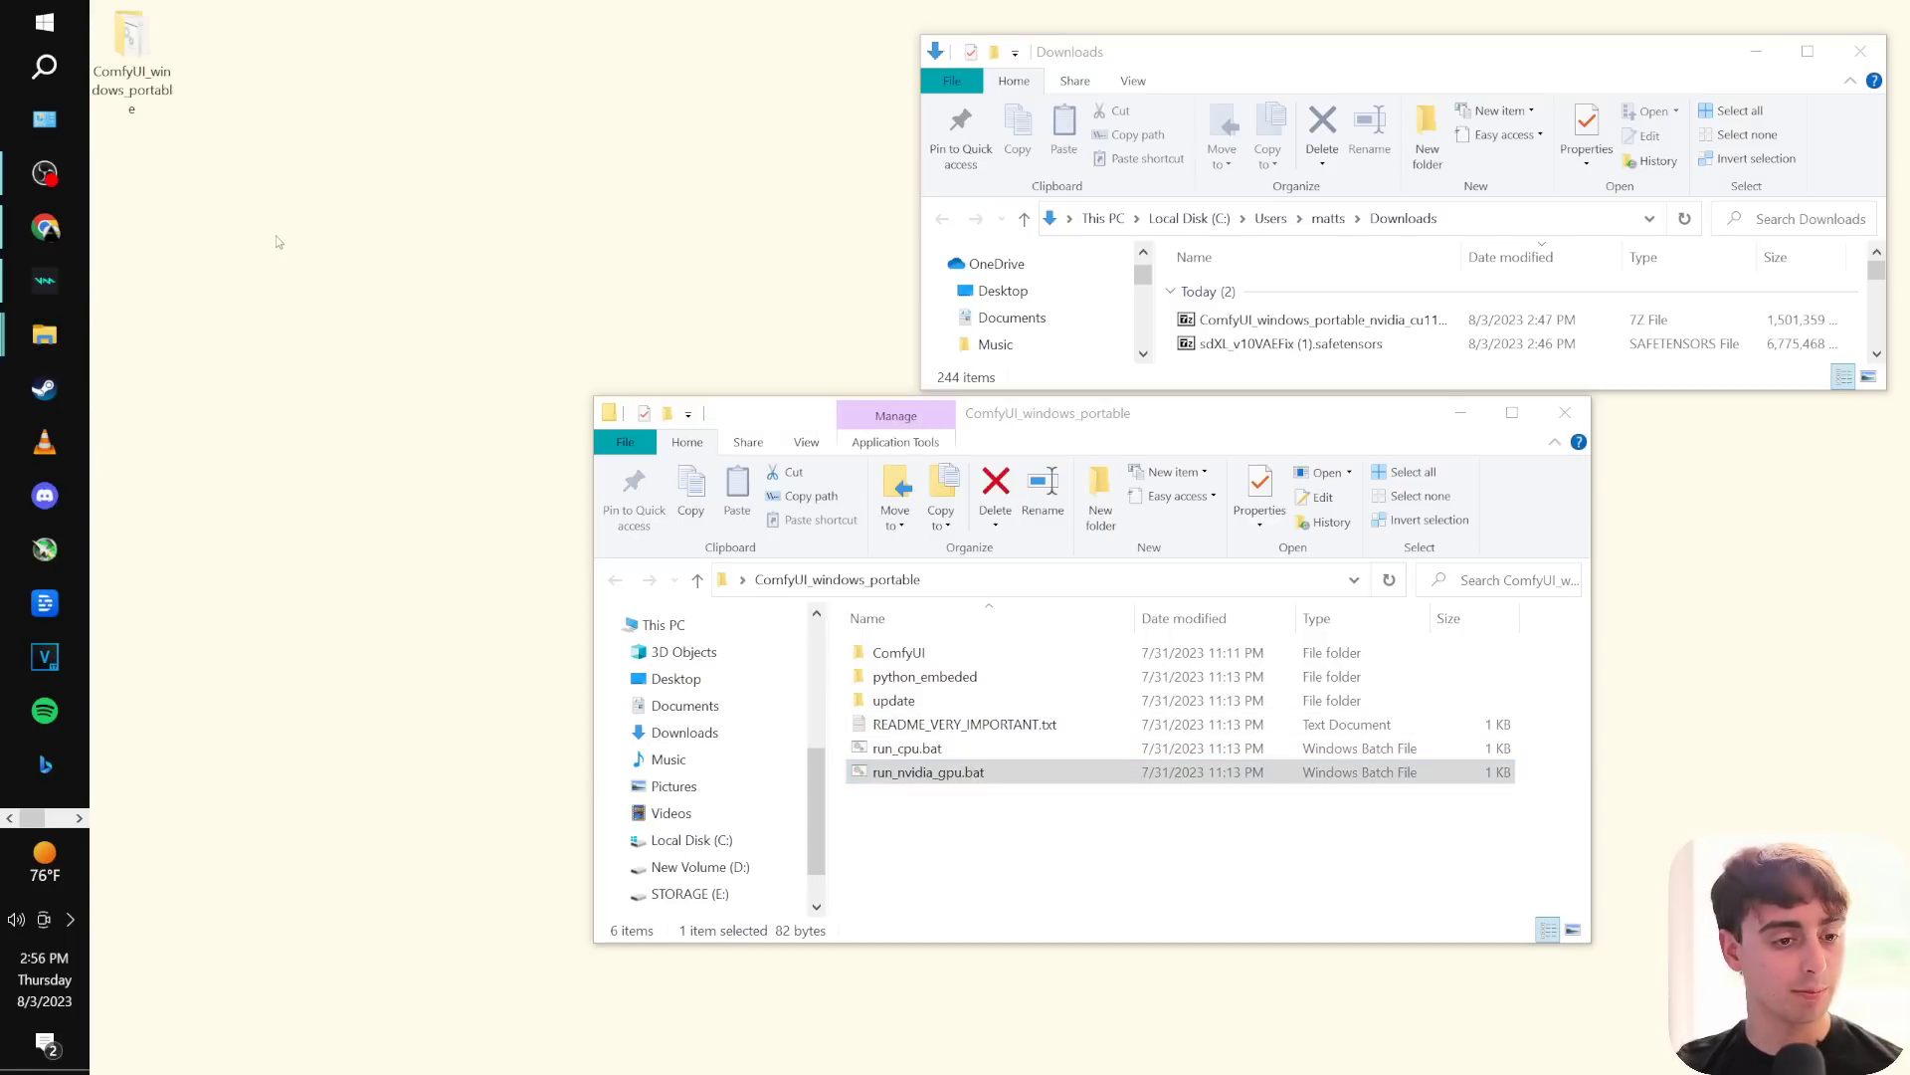
pyautogui.rightClick(91, 238)
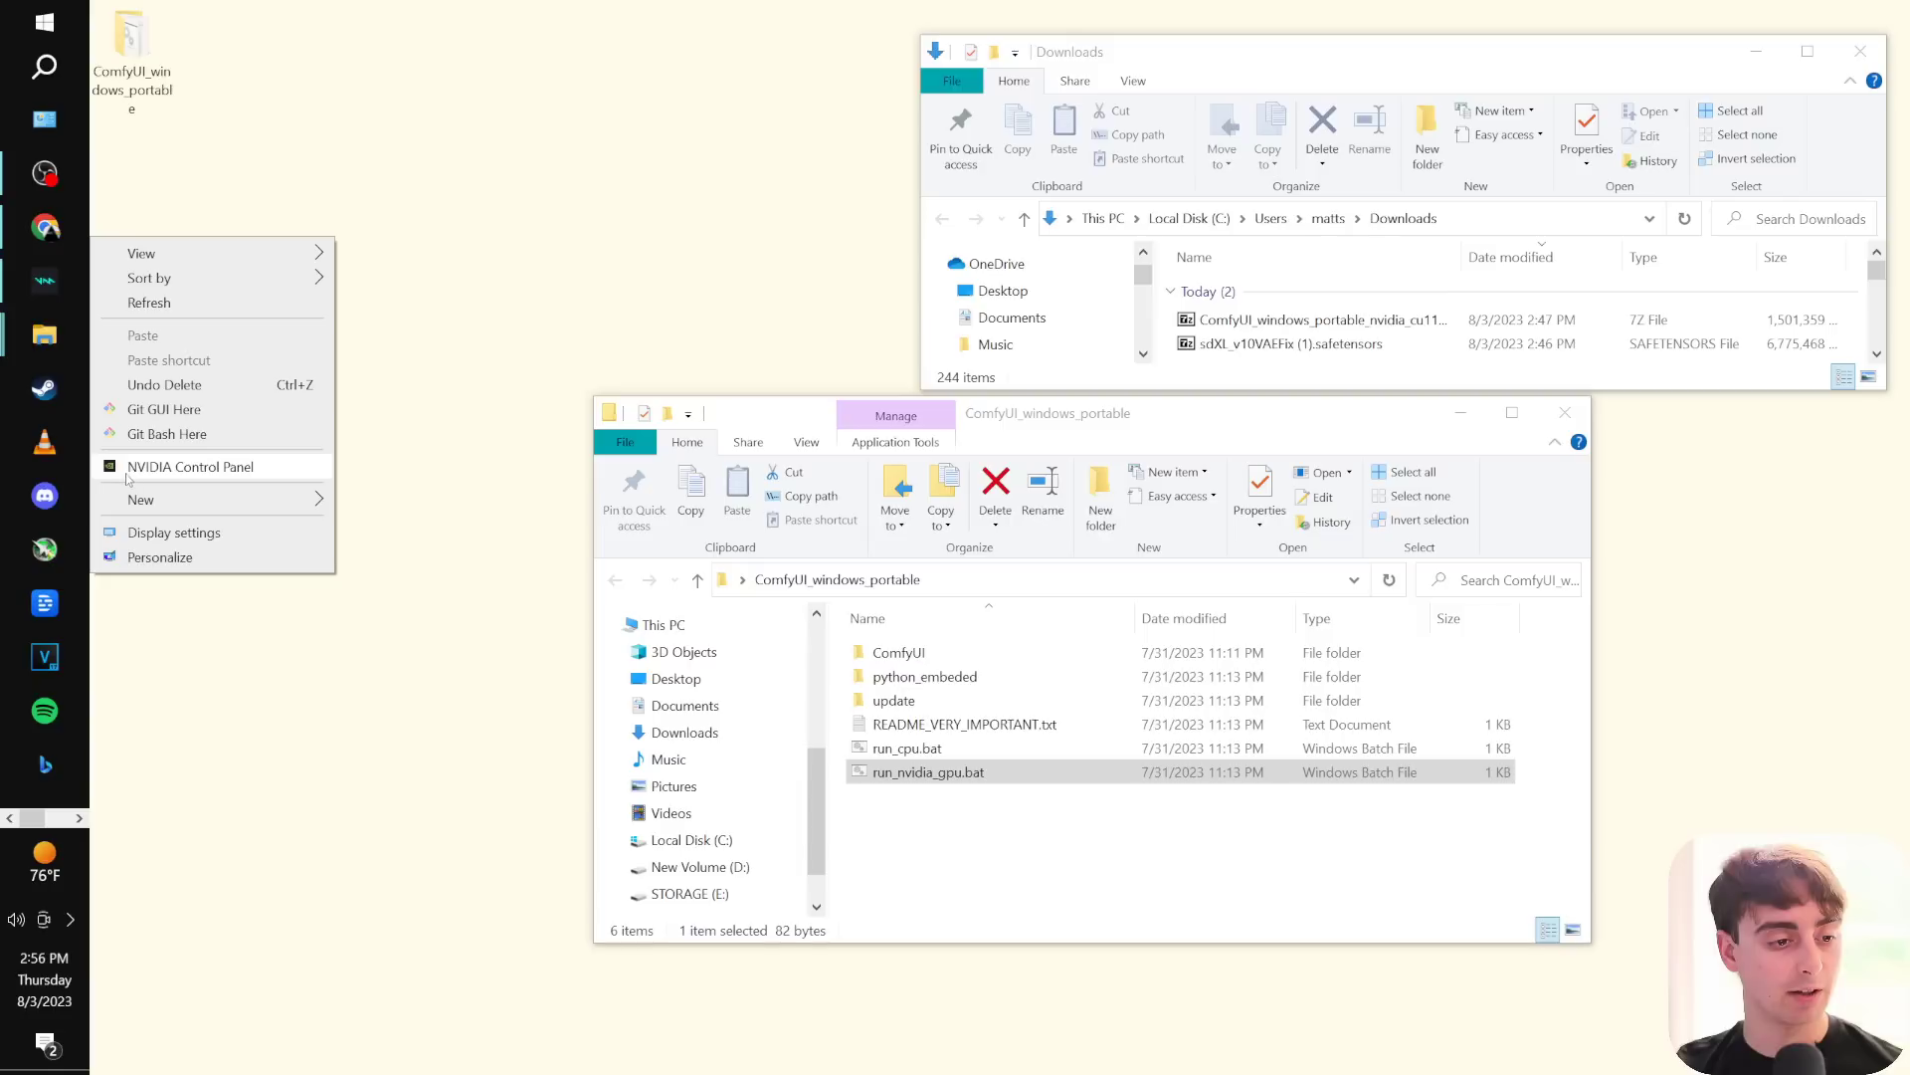
pyautogui.rightClick(214, 379)
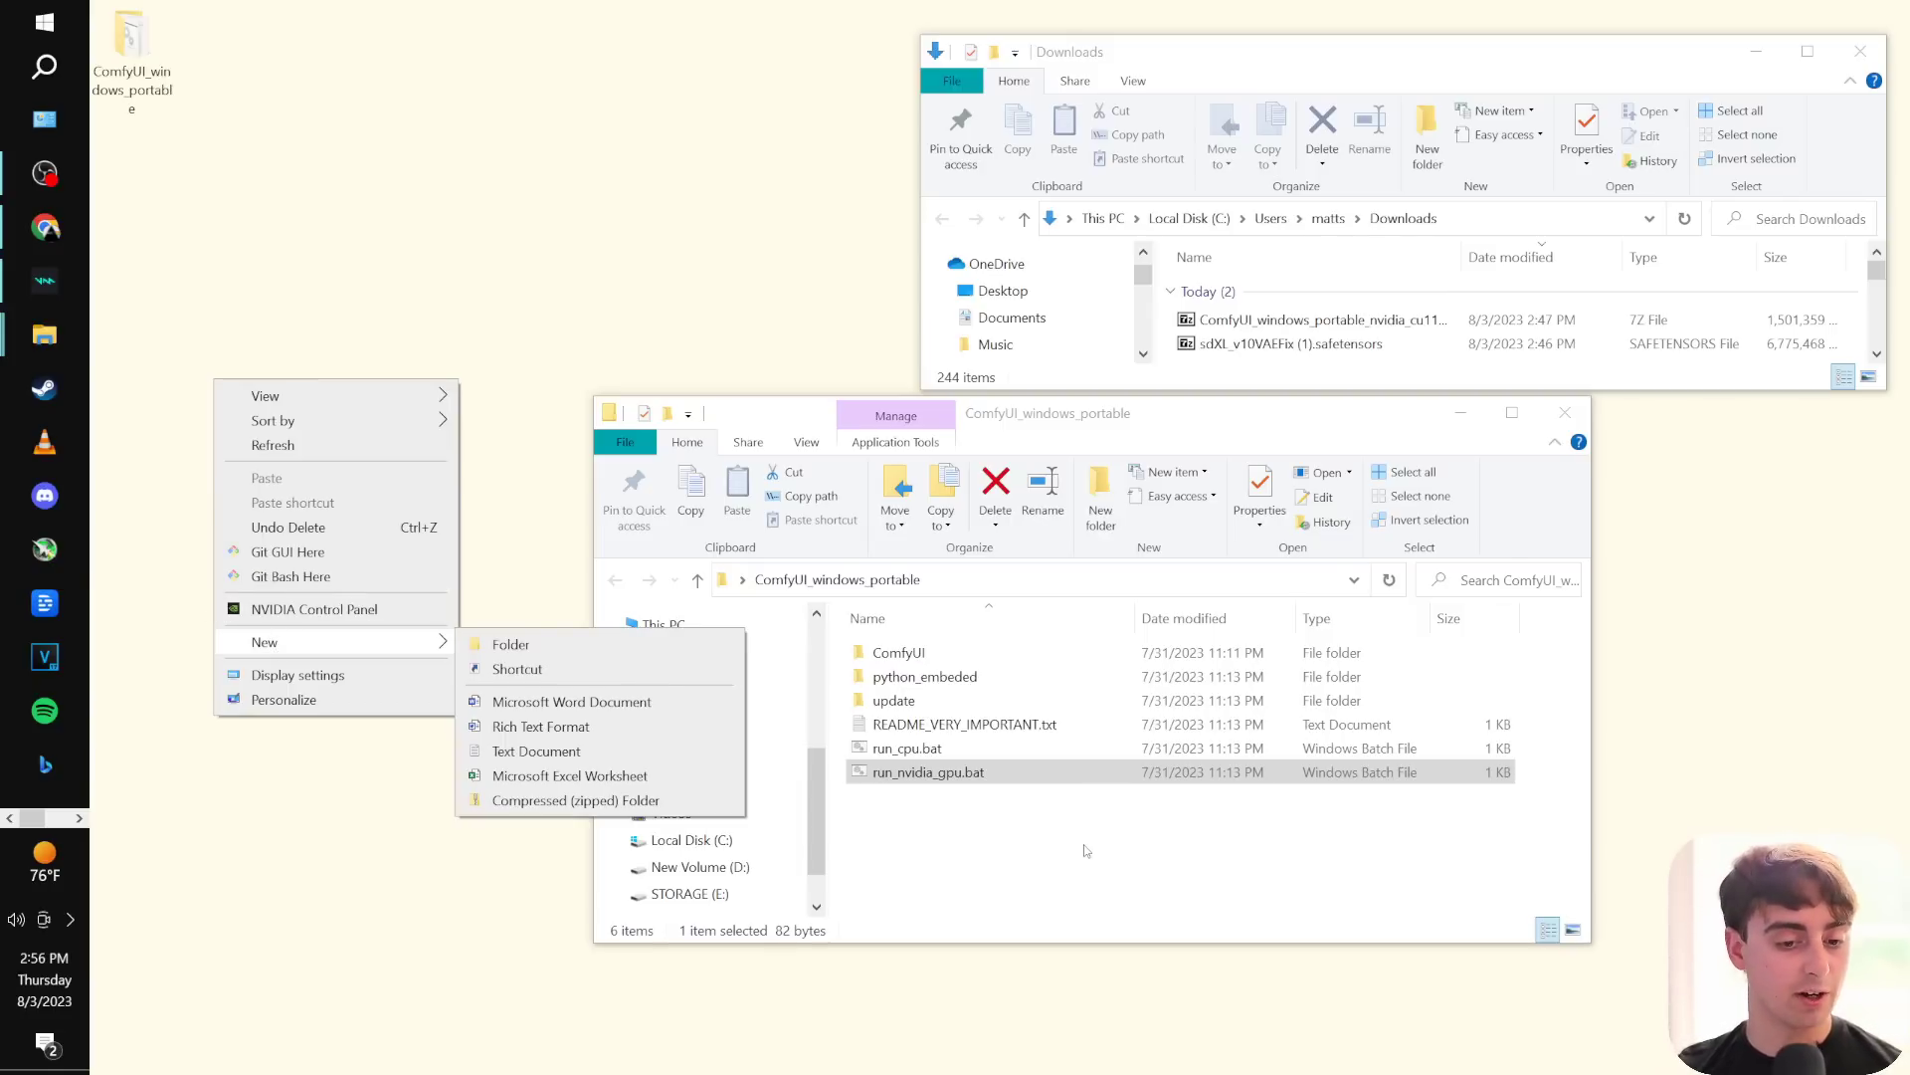
pyautogui.click(871, 776)
pyautogui.click(911, 749)
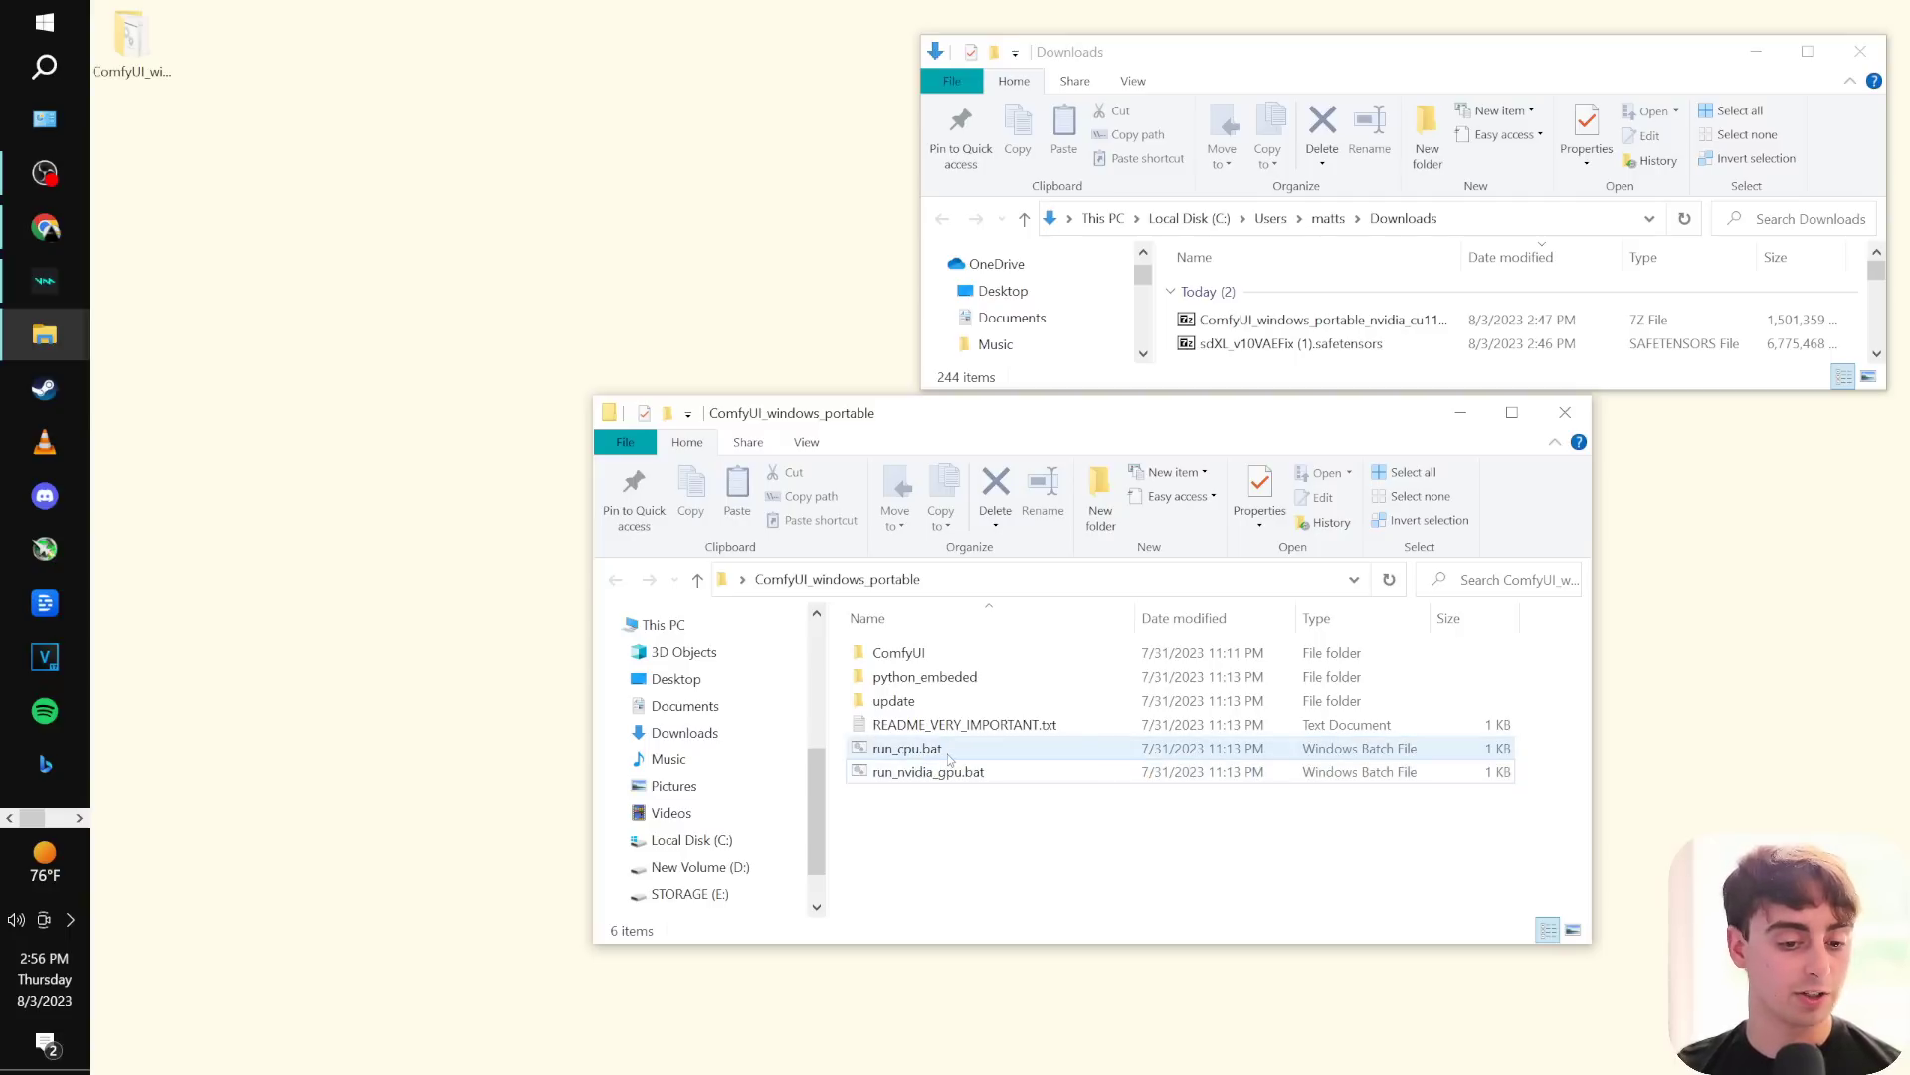
pyautogui.click(950, 772)
pyautogui.click(961, 803)
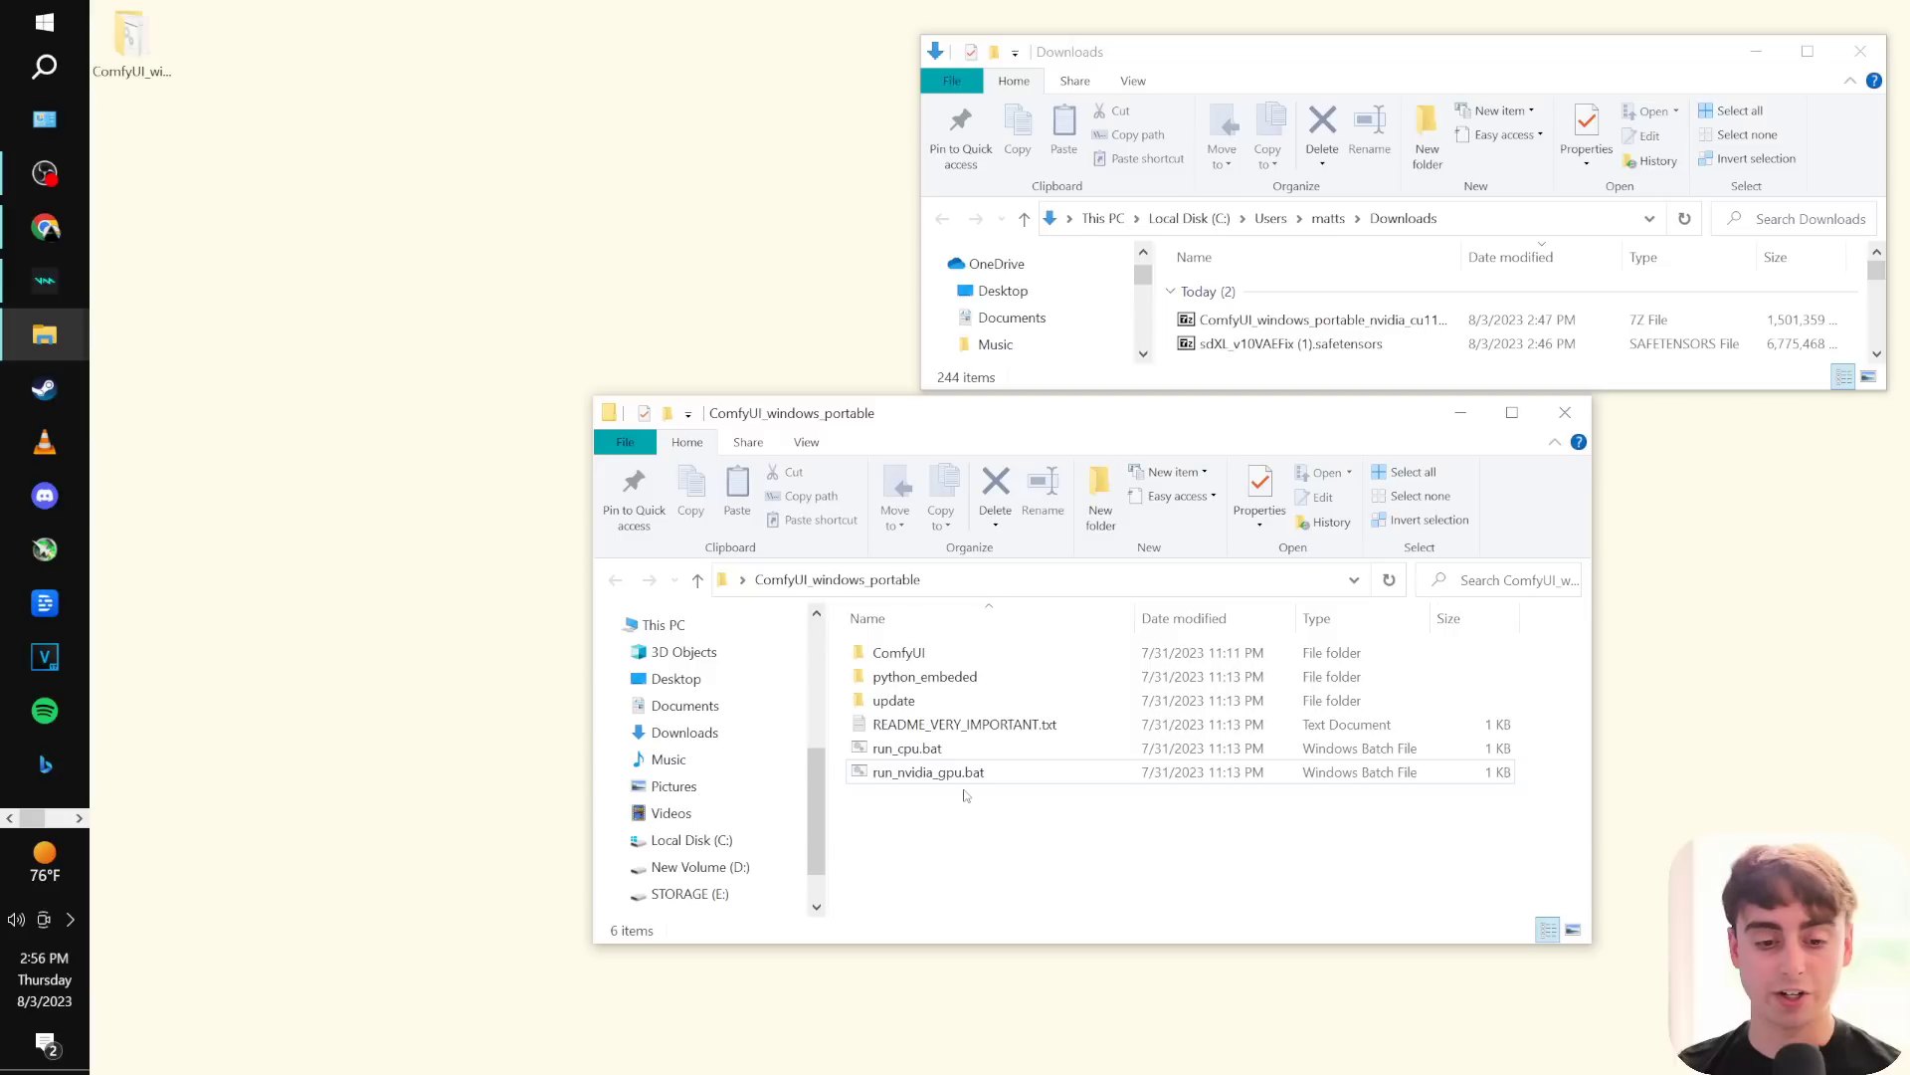
pyautogui.click(876, 777)
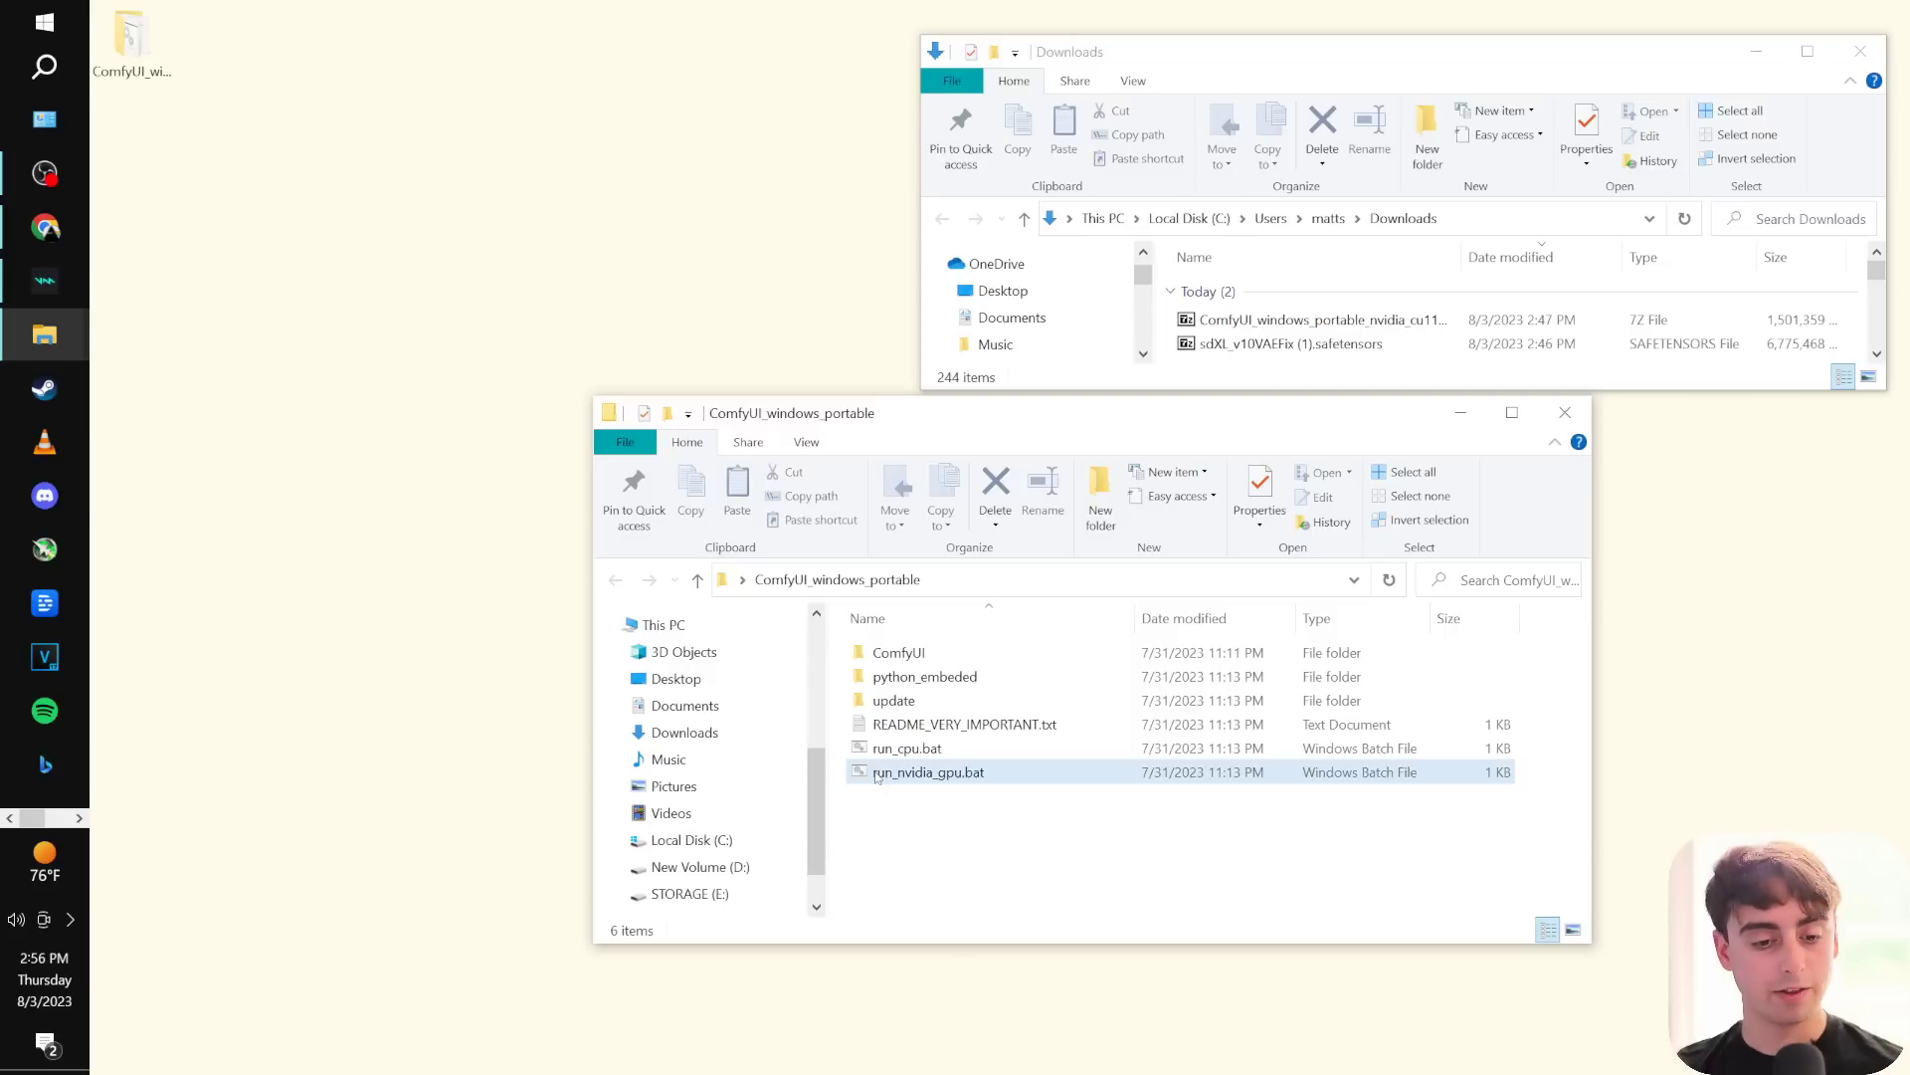
# Open ComfyUI\models\checkpoints and drag sdXL_v10VAEFix (1).safetensors there from Downloads, beside put_checkpoints_here.
pyautogui.doubleClick(942, 659)
pyautogui.scroll(-1, 1209, 739)
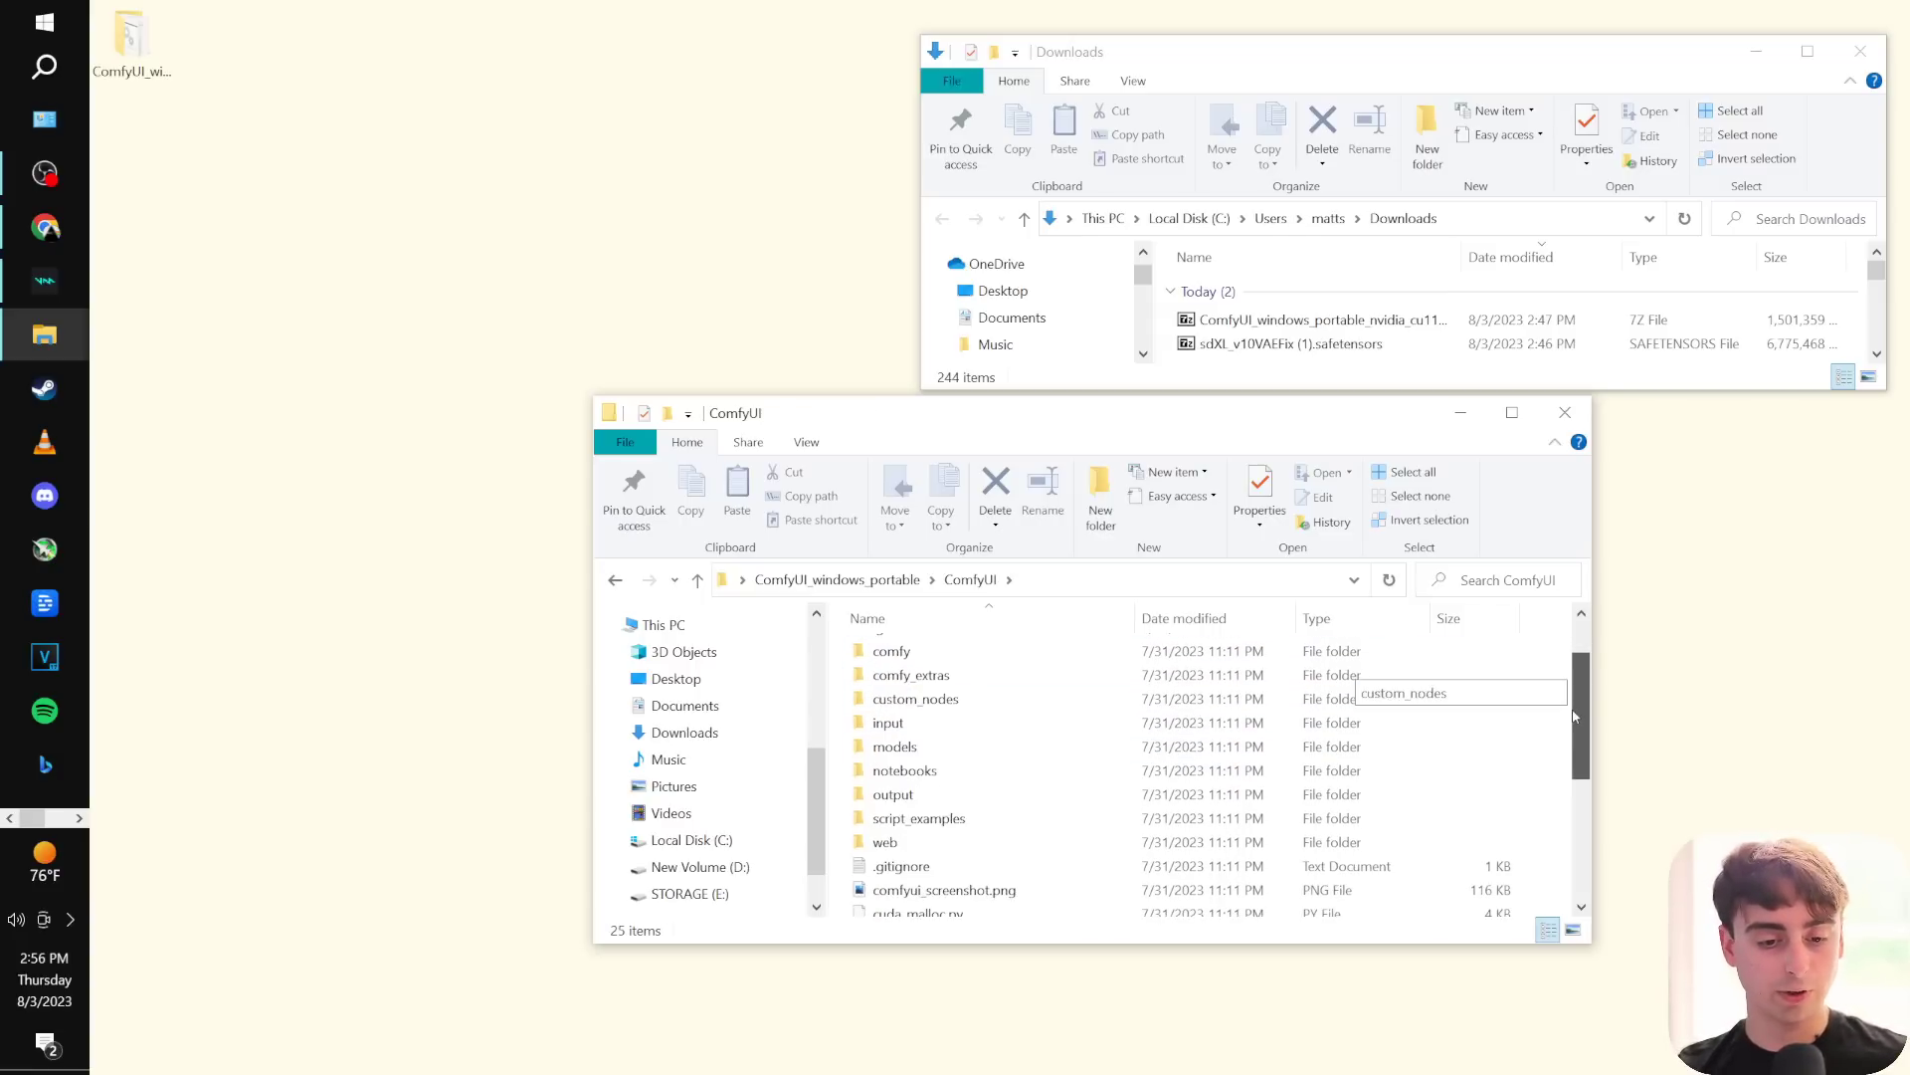
pyautogui.click(957, 750)
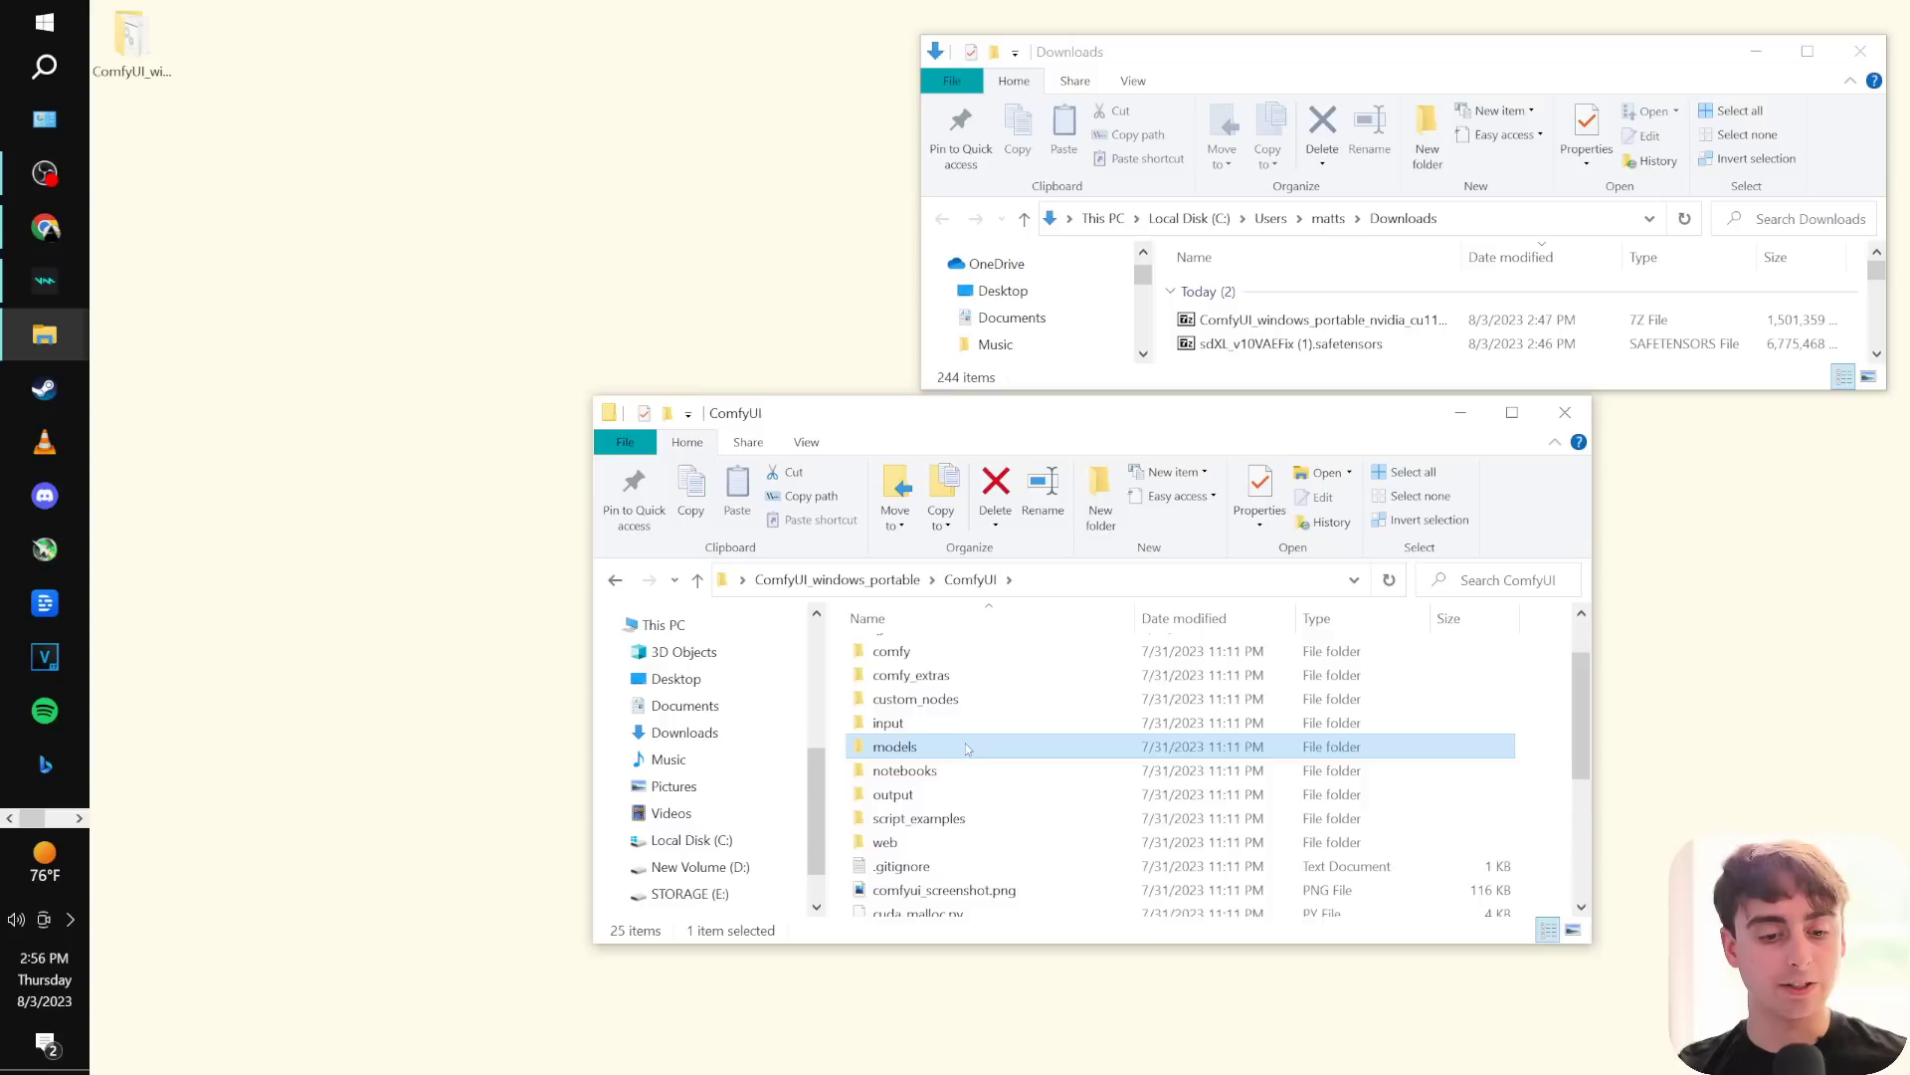
pyautogui.doubleClick(967, 749)
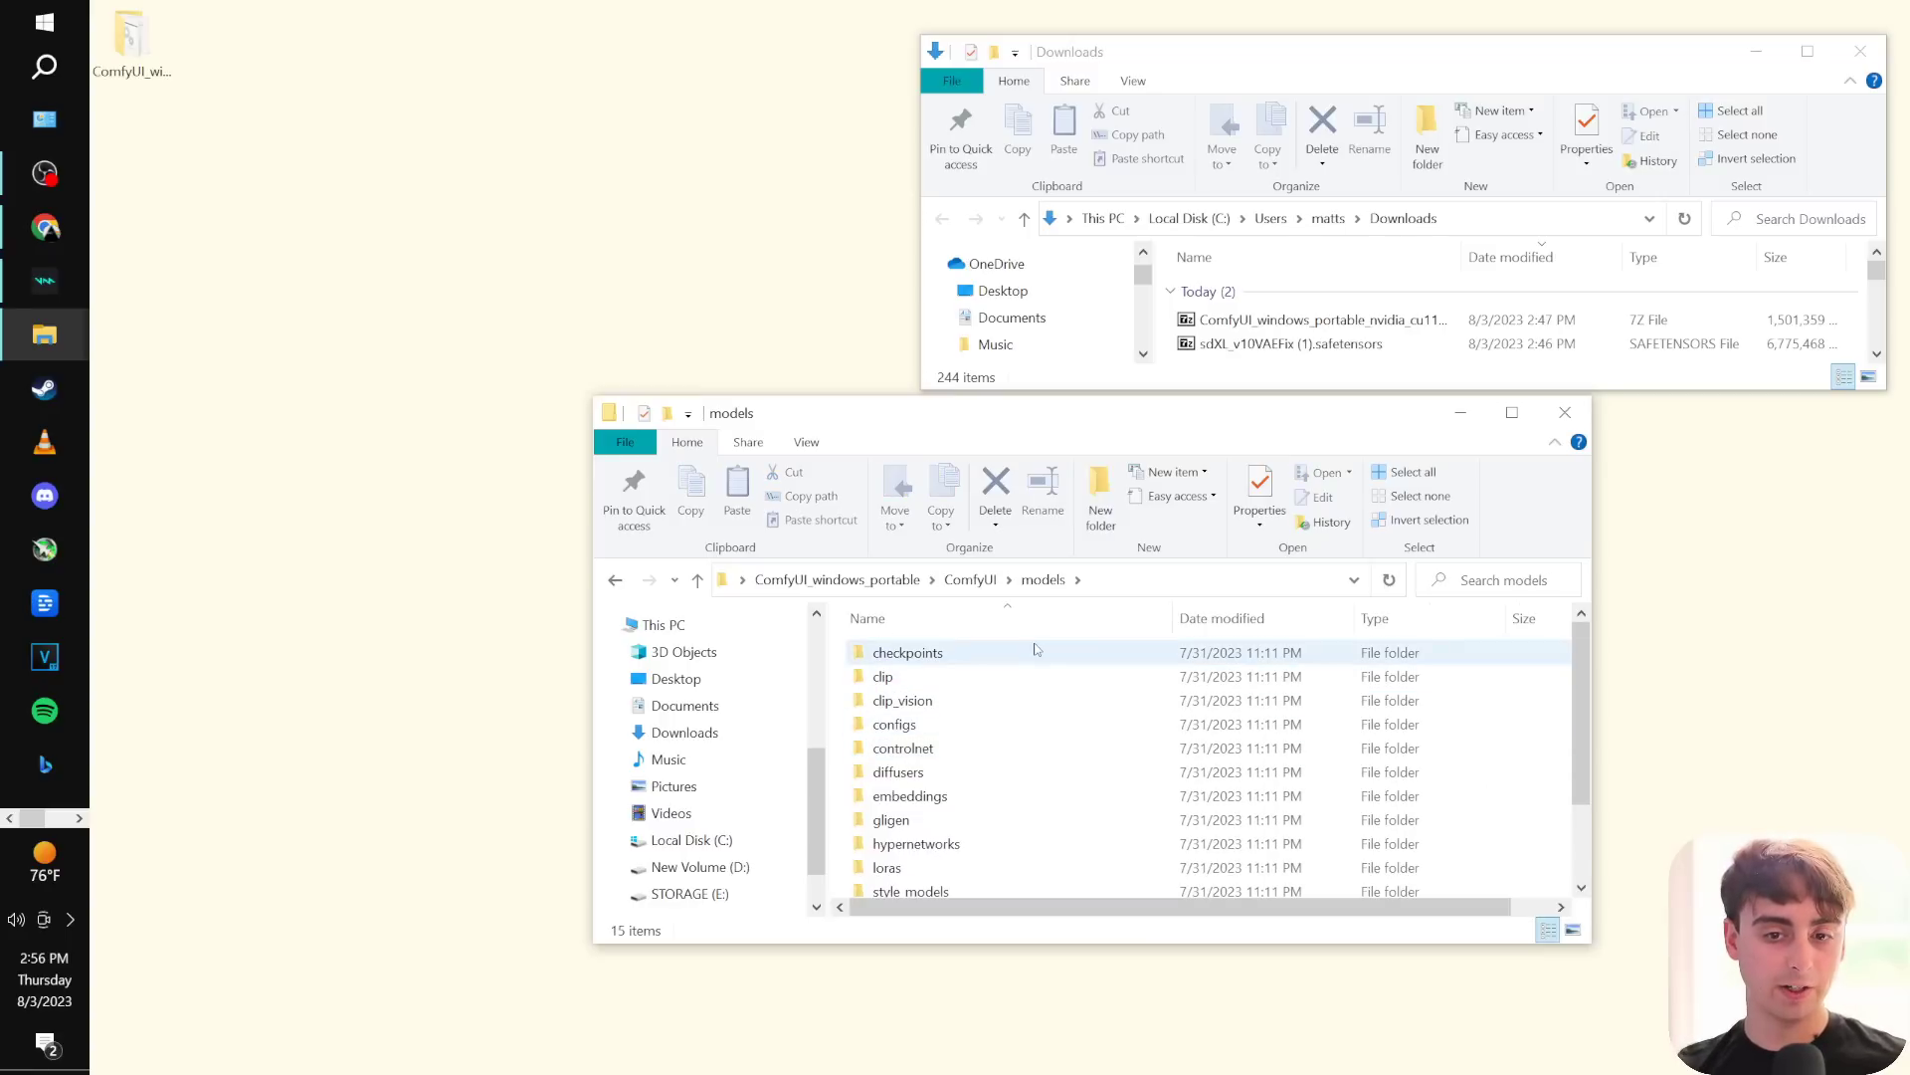
pyautogui.doubleClick(970, 652)
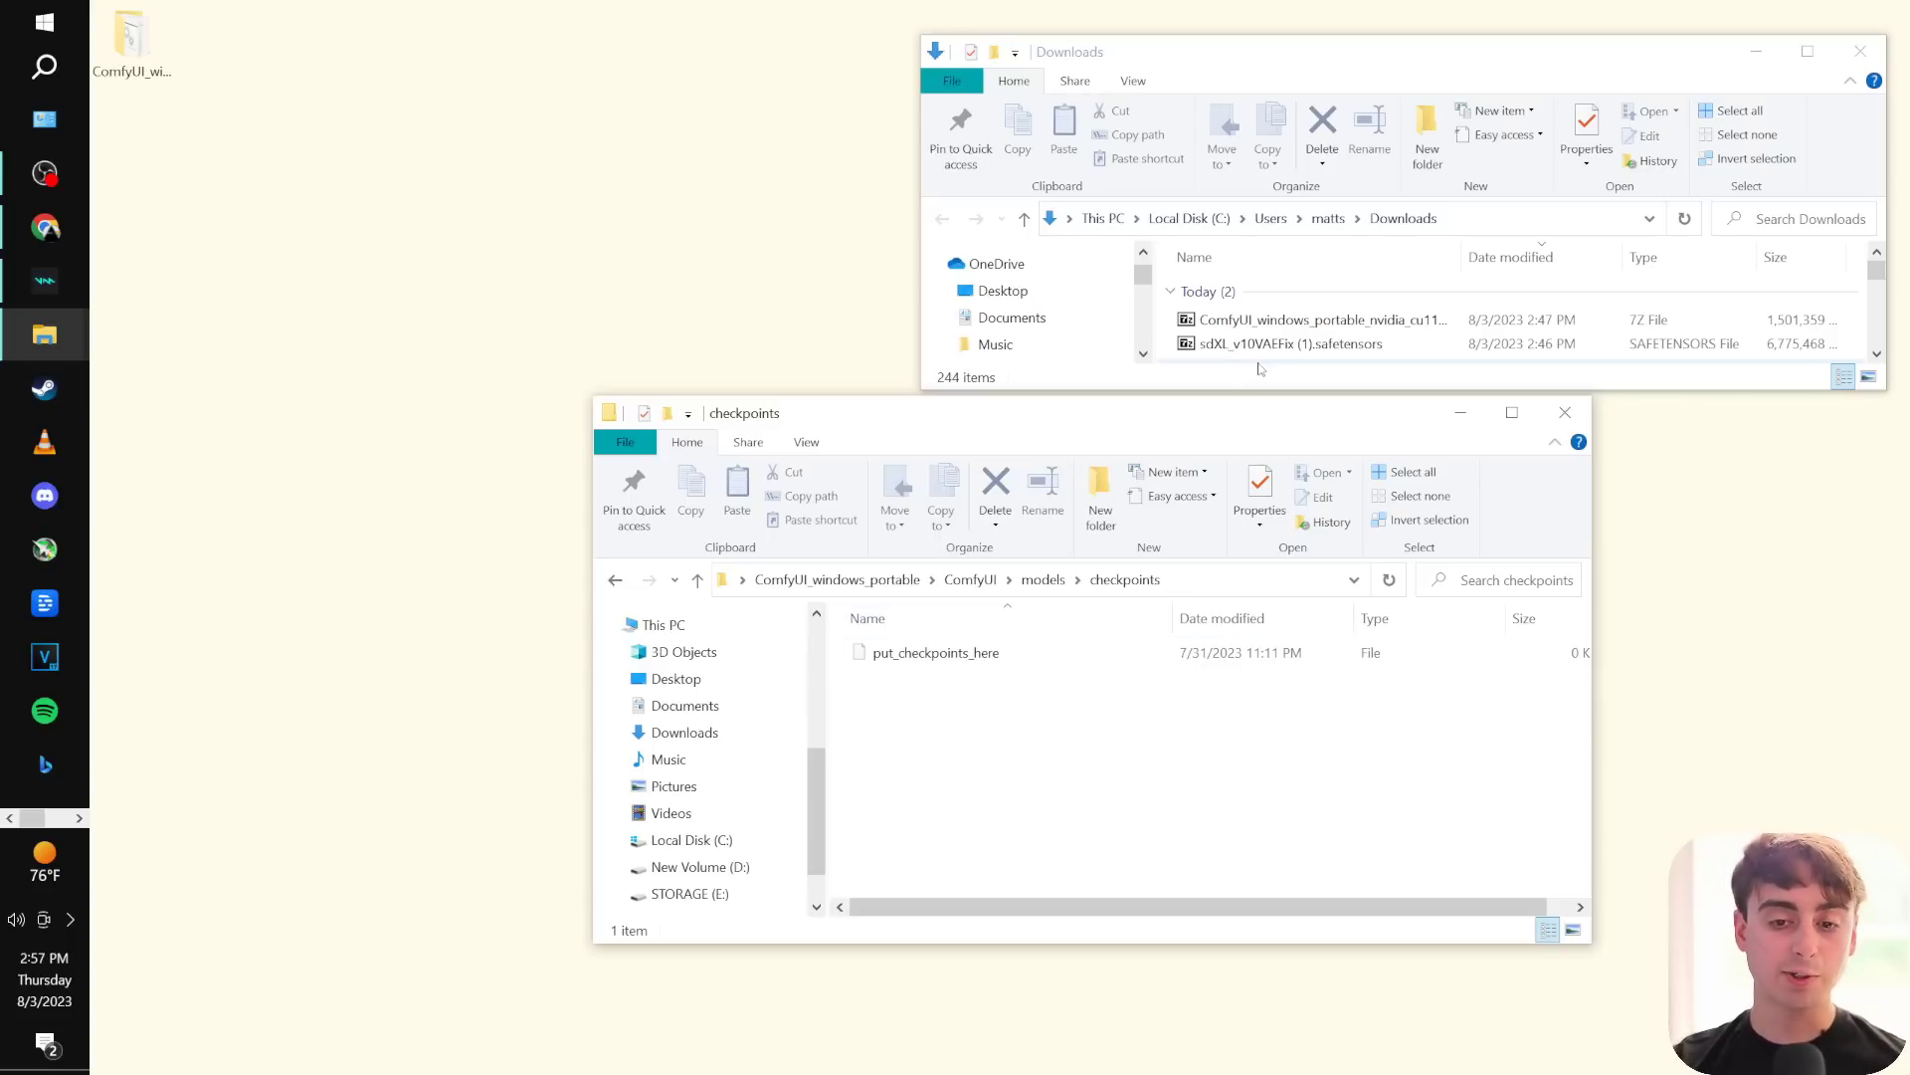
pyautogui.click(1397, 343)
pyautogui.moveTo(1397, 343); pyautogui.dragTo(1041, 773)
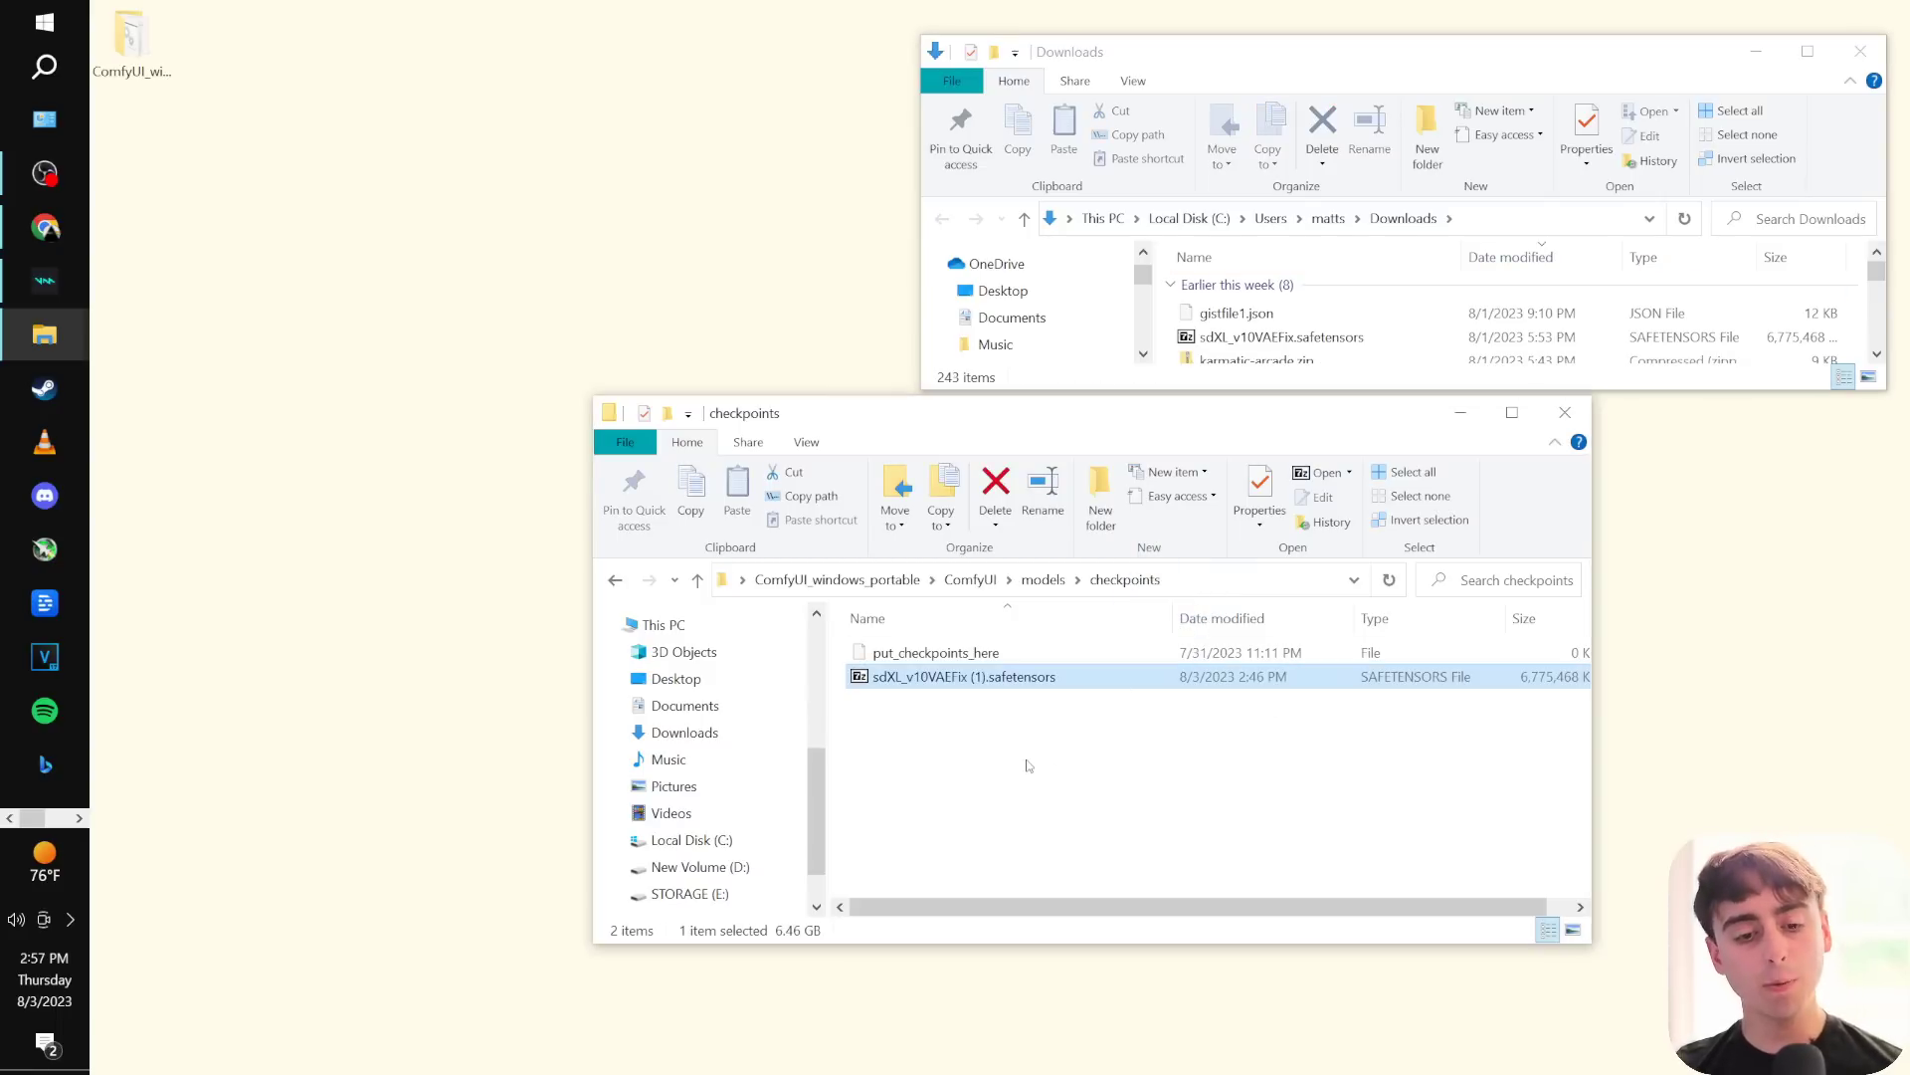
# Return to ComfyUI_windows_portable and start run_nvidia_gpu.bat, opening the ComfyUI node graph in the browser.
pyautogui.click(973, 585)
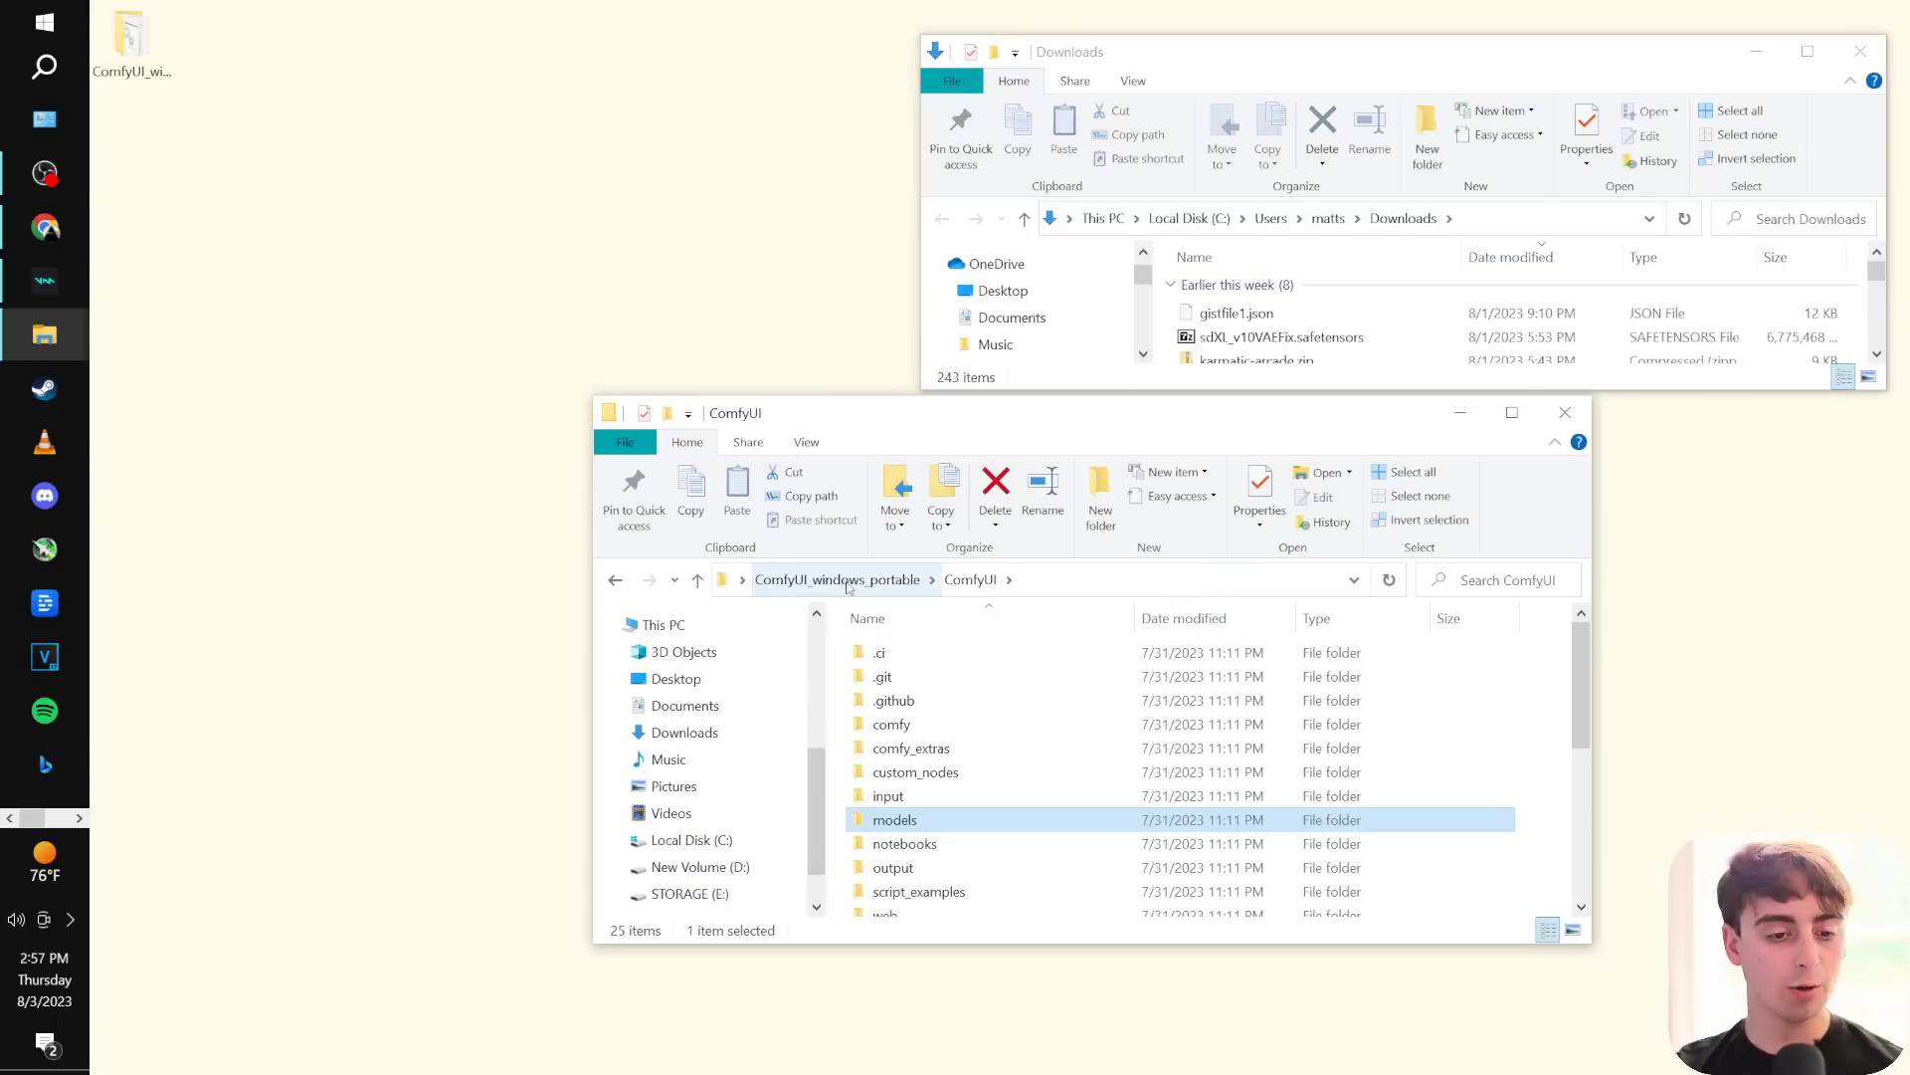
pyautogui.click(861, 589)
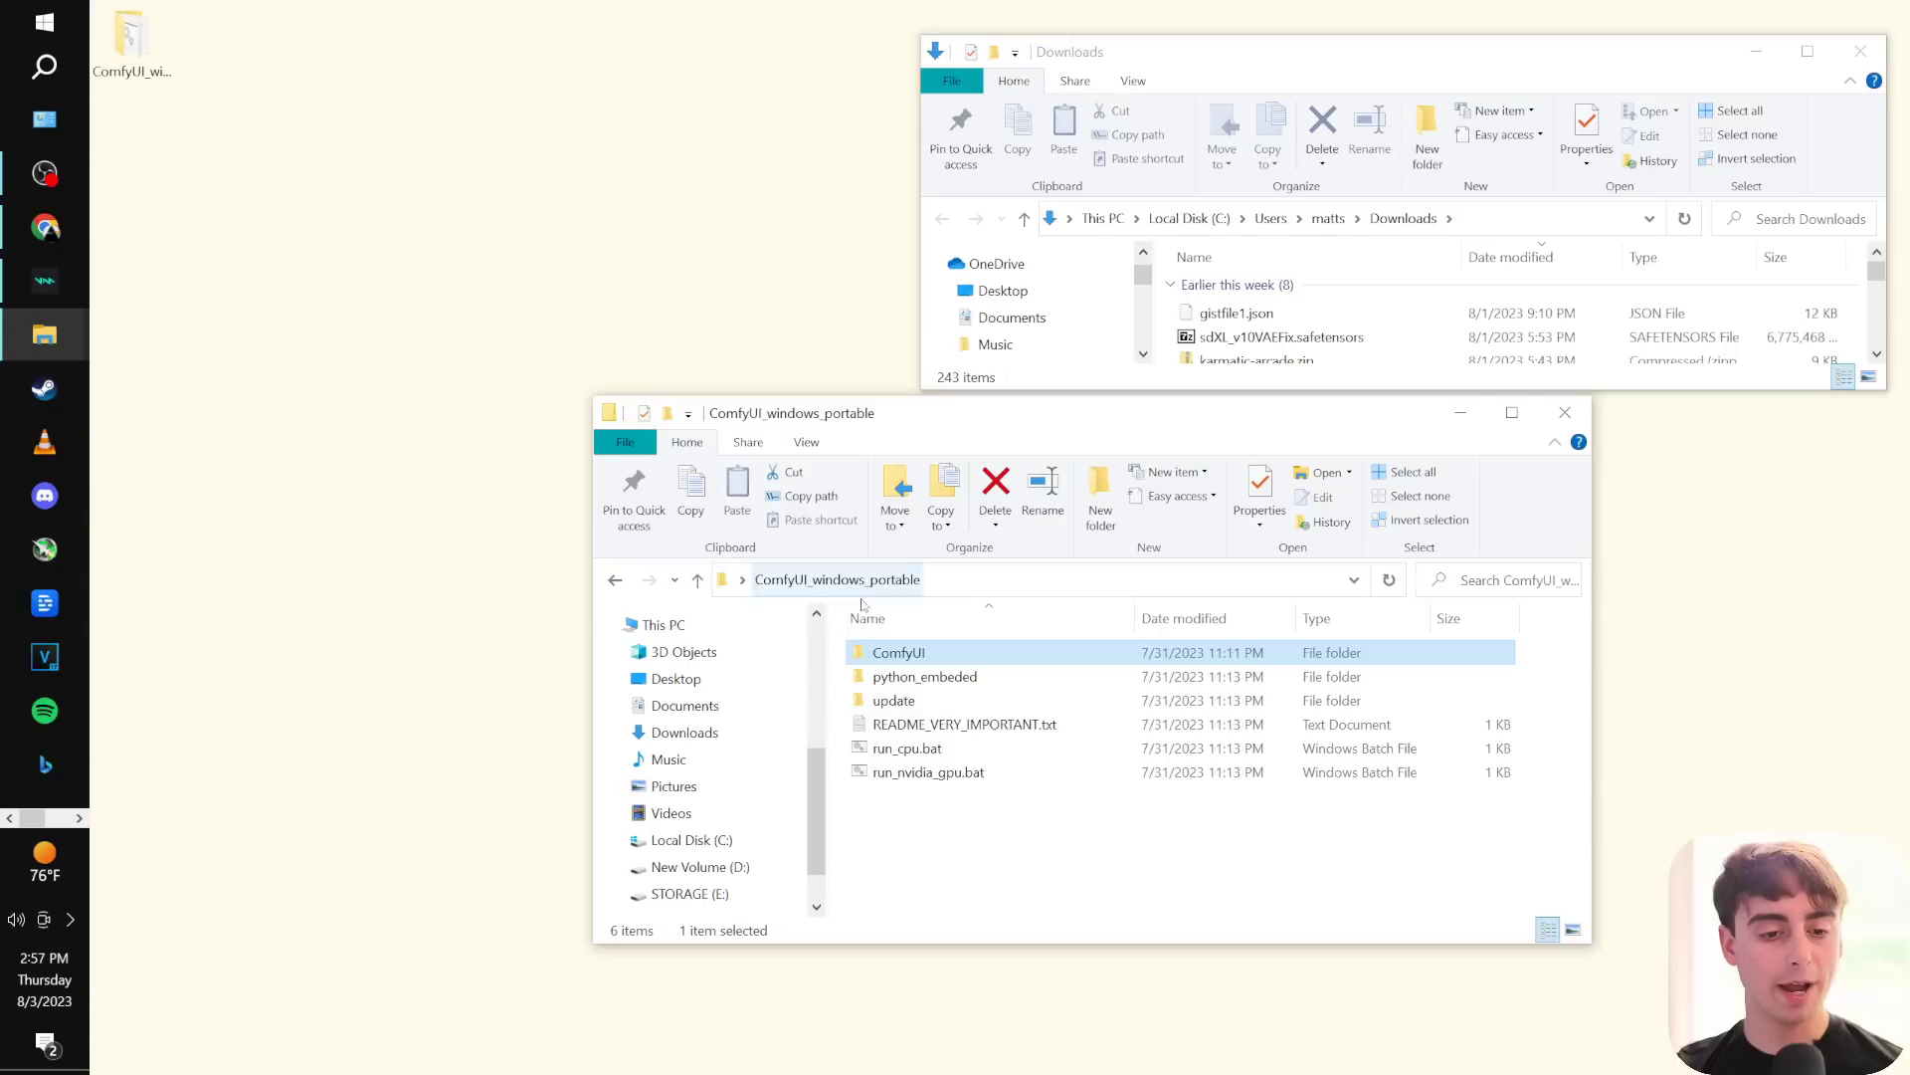
pyautogui.click(943, 811)
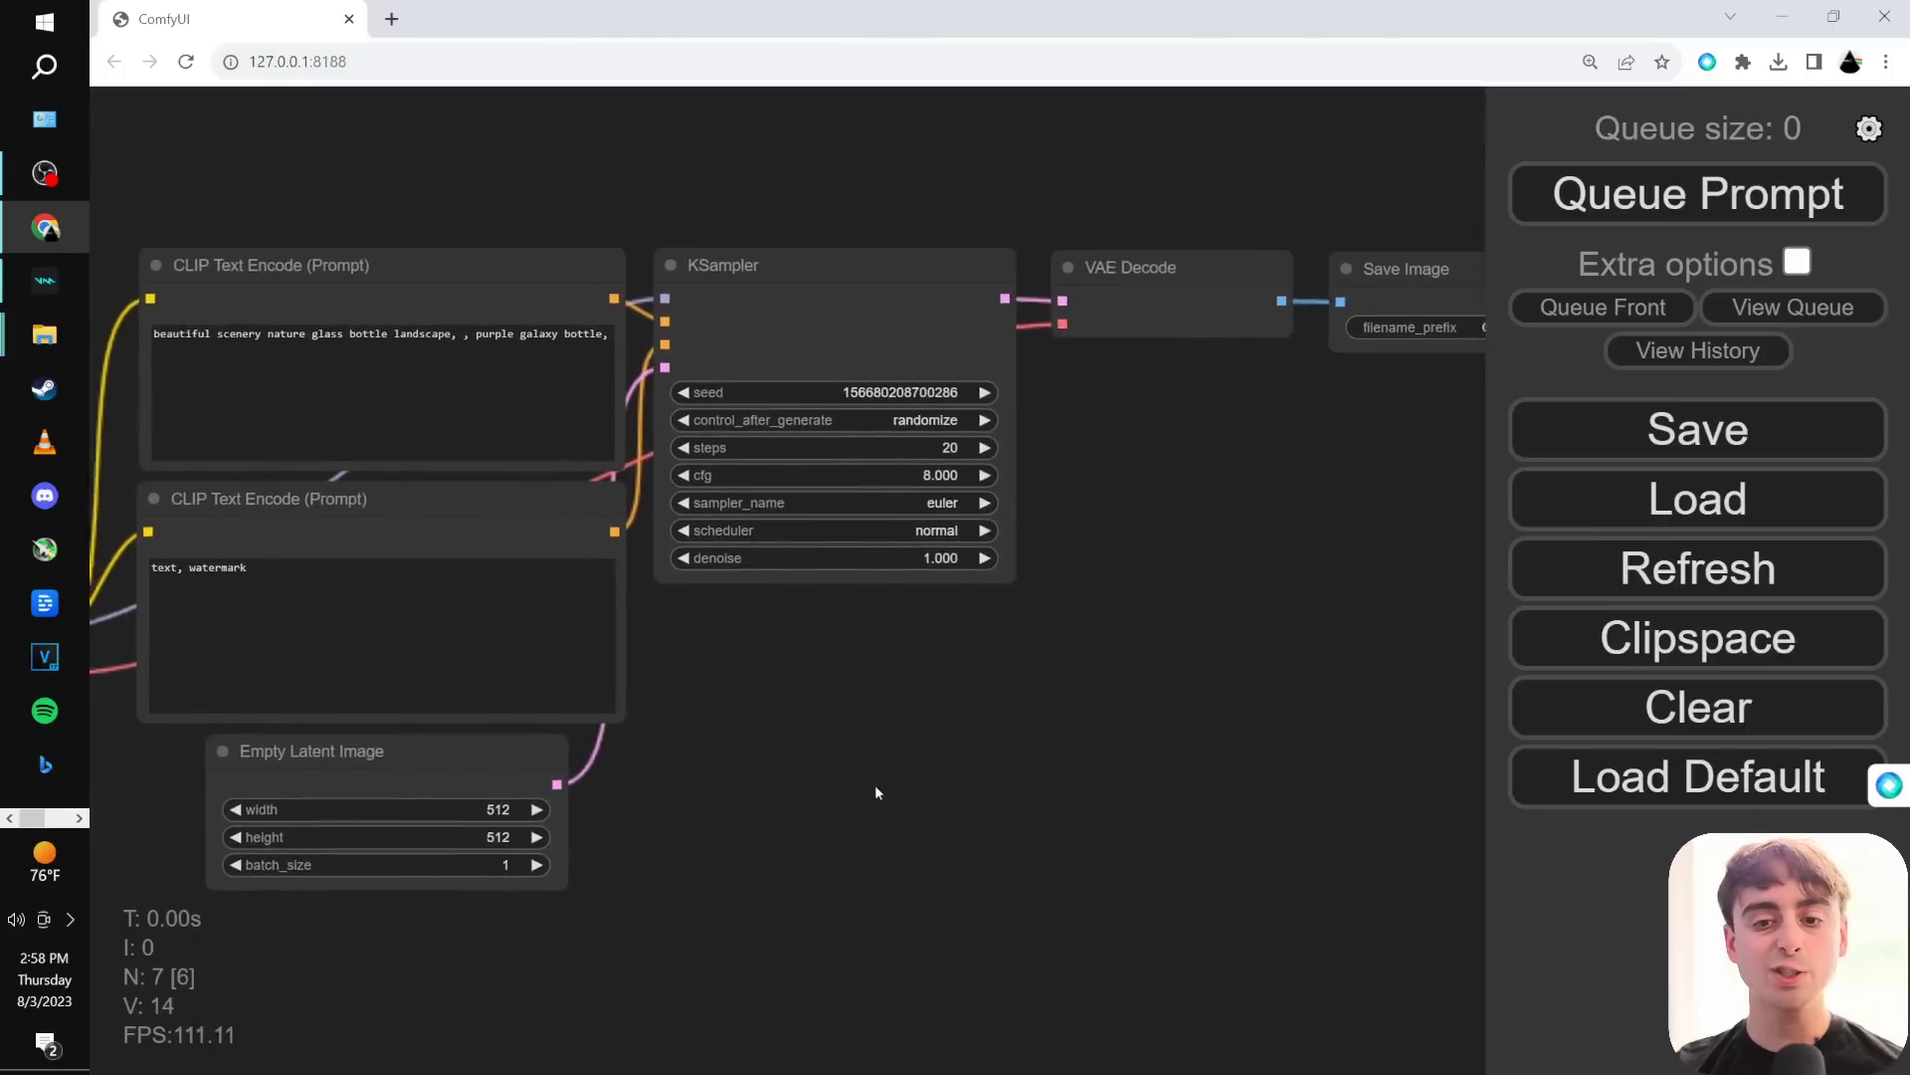
pyautogui.moveTo(875, 784); pyautogui.dragTo(1328, 712)
pyautogui.scroll(-1, 1275, 682)
# Review the positive 'purple galaxy bottle' and negative 'text, watermark' CLIP Text Encode prompts.
pyautogui.scroll(1, 1275, 682)
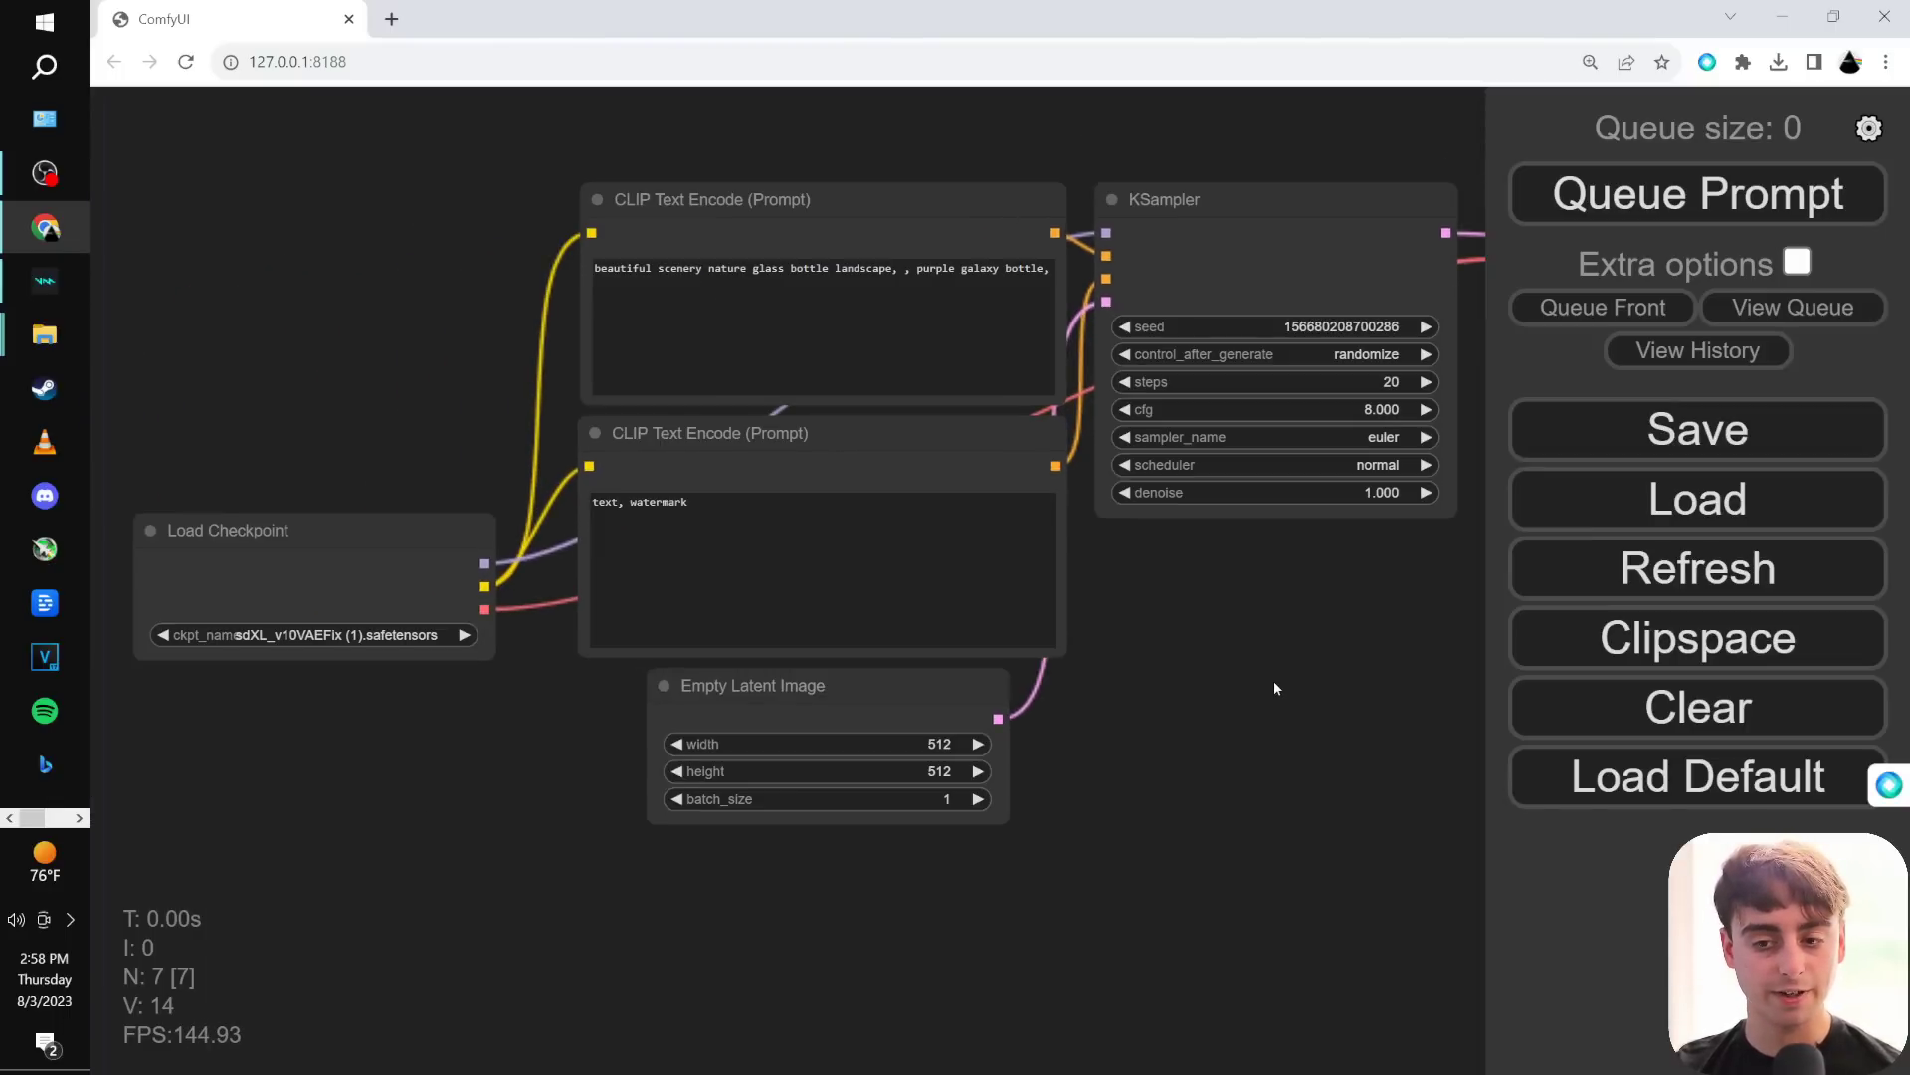
pyautogui.moveTo(880, 749); pyautogui.dragTo(1052, 746)
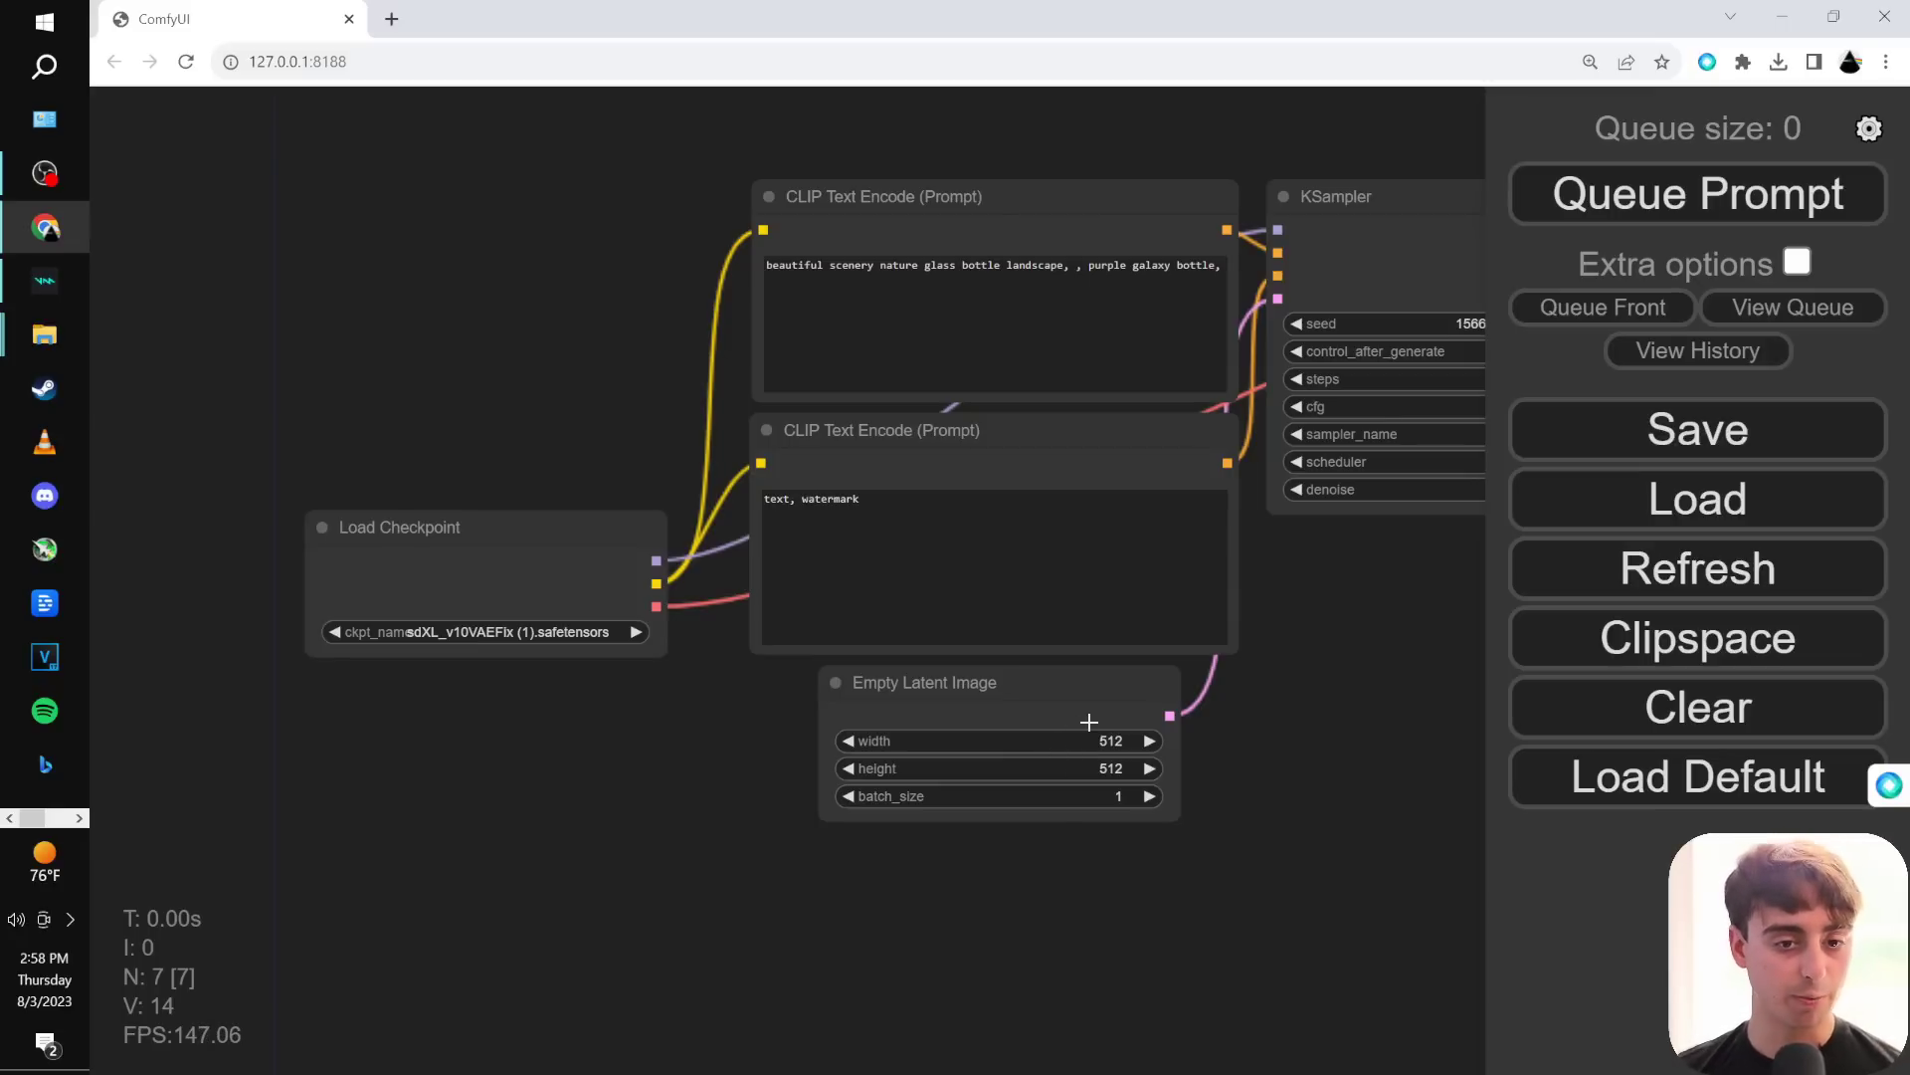
pyautogui.moveTo(1357, 723); pyautogui.dragTo(1569, 775)
pyautogui.scroll(6, 537, 737)
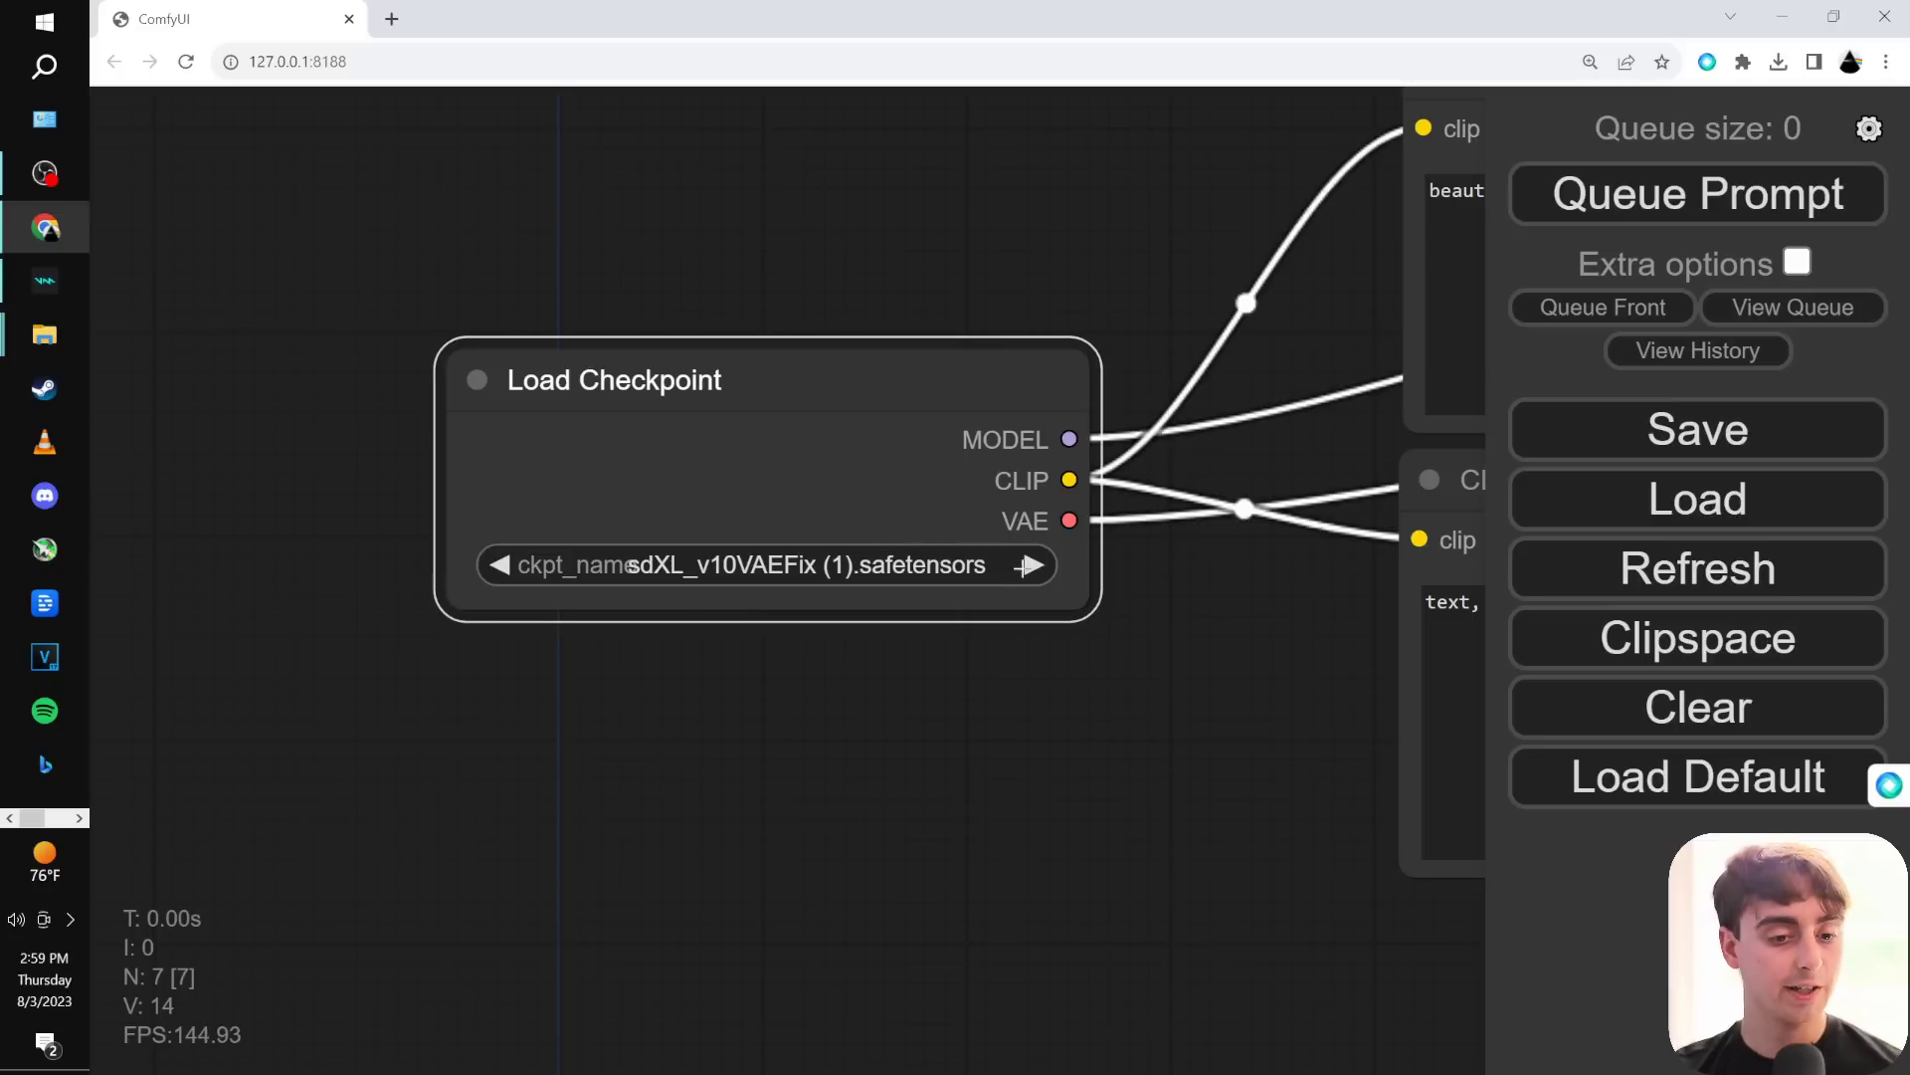
pyautogui.moveTo(1142, 571); pyautogui.dragTo(313, 705)
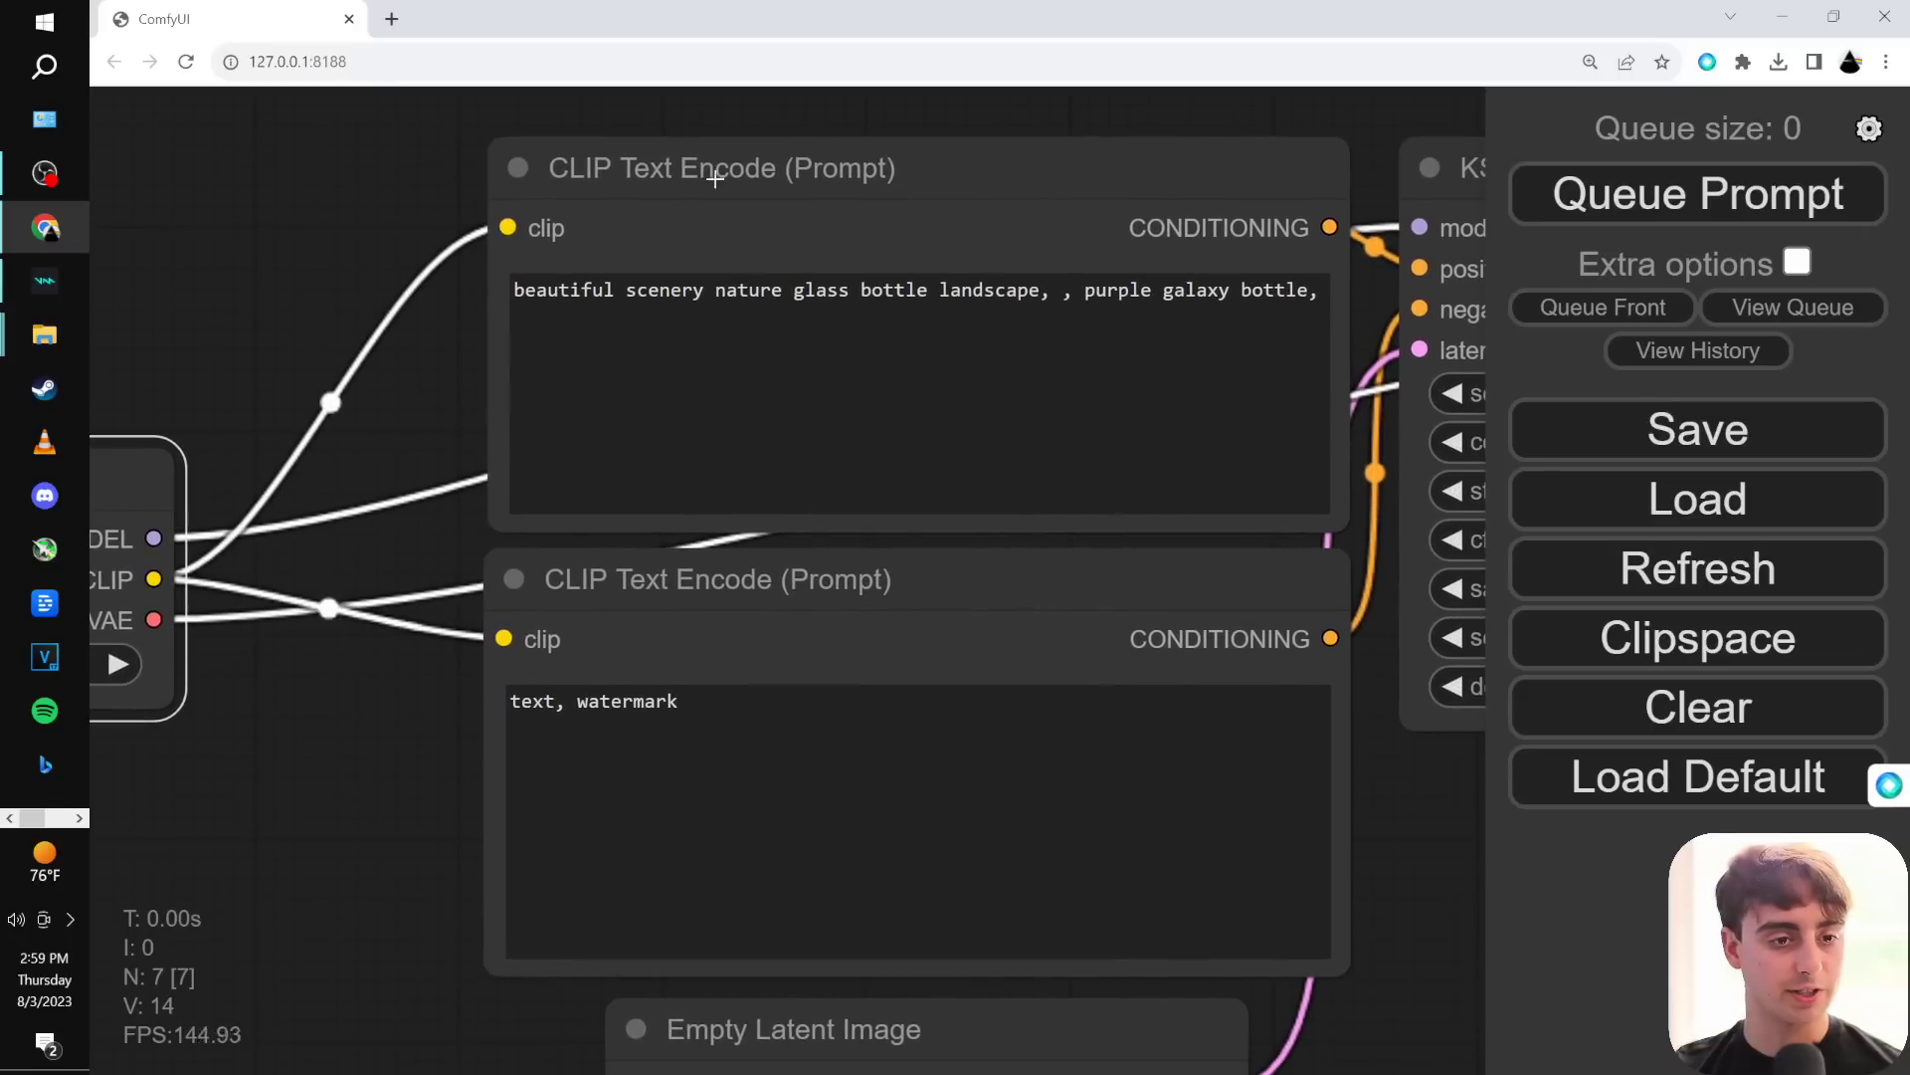
pyautogui.click(806, 197)
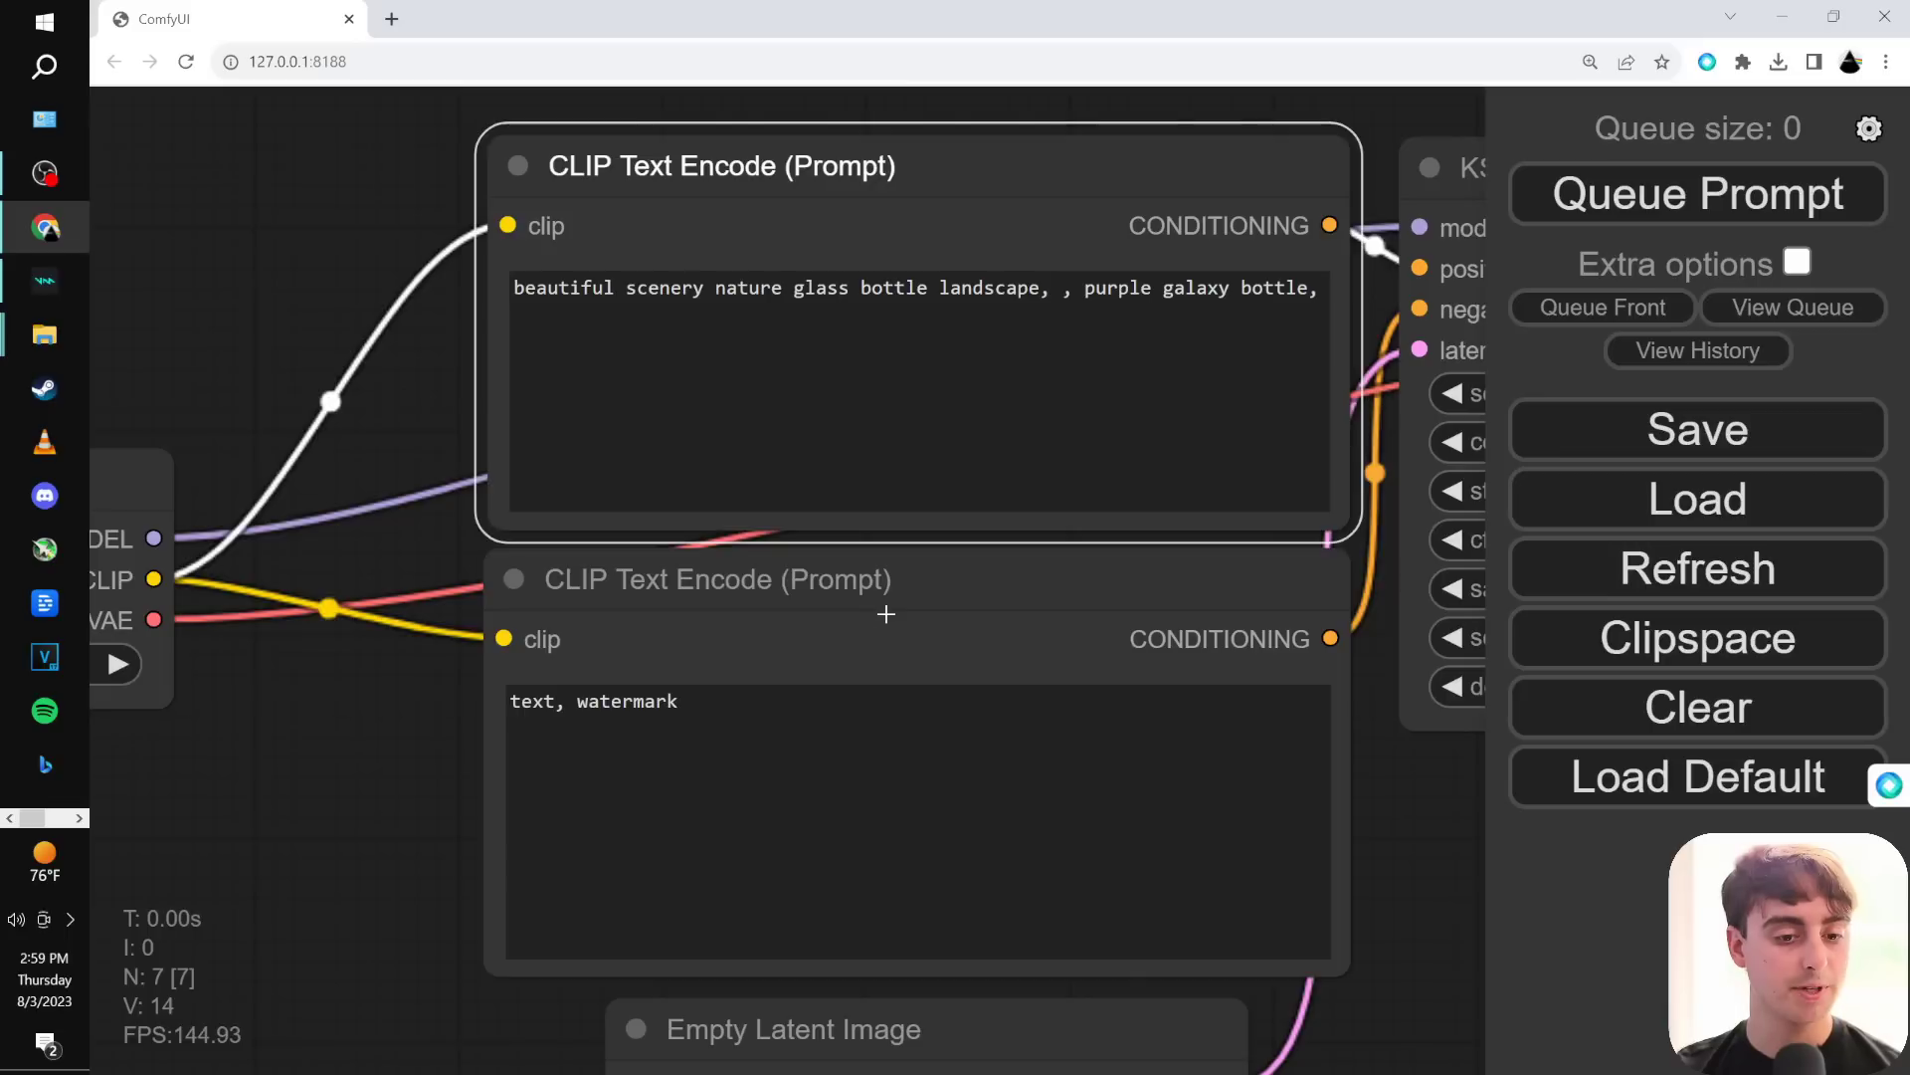
pyautogui.click(886, 612)
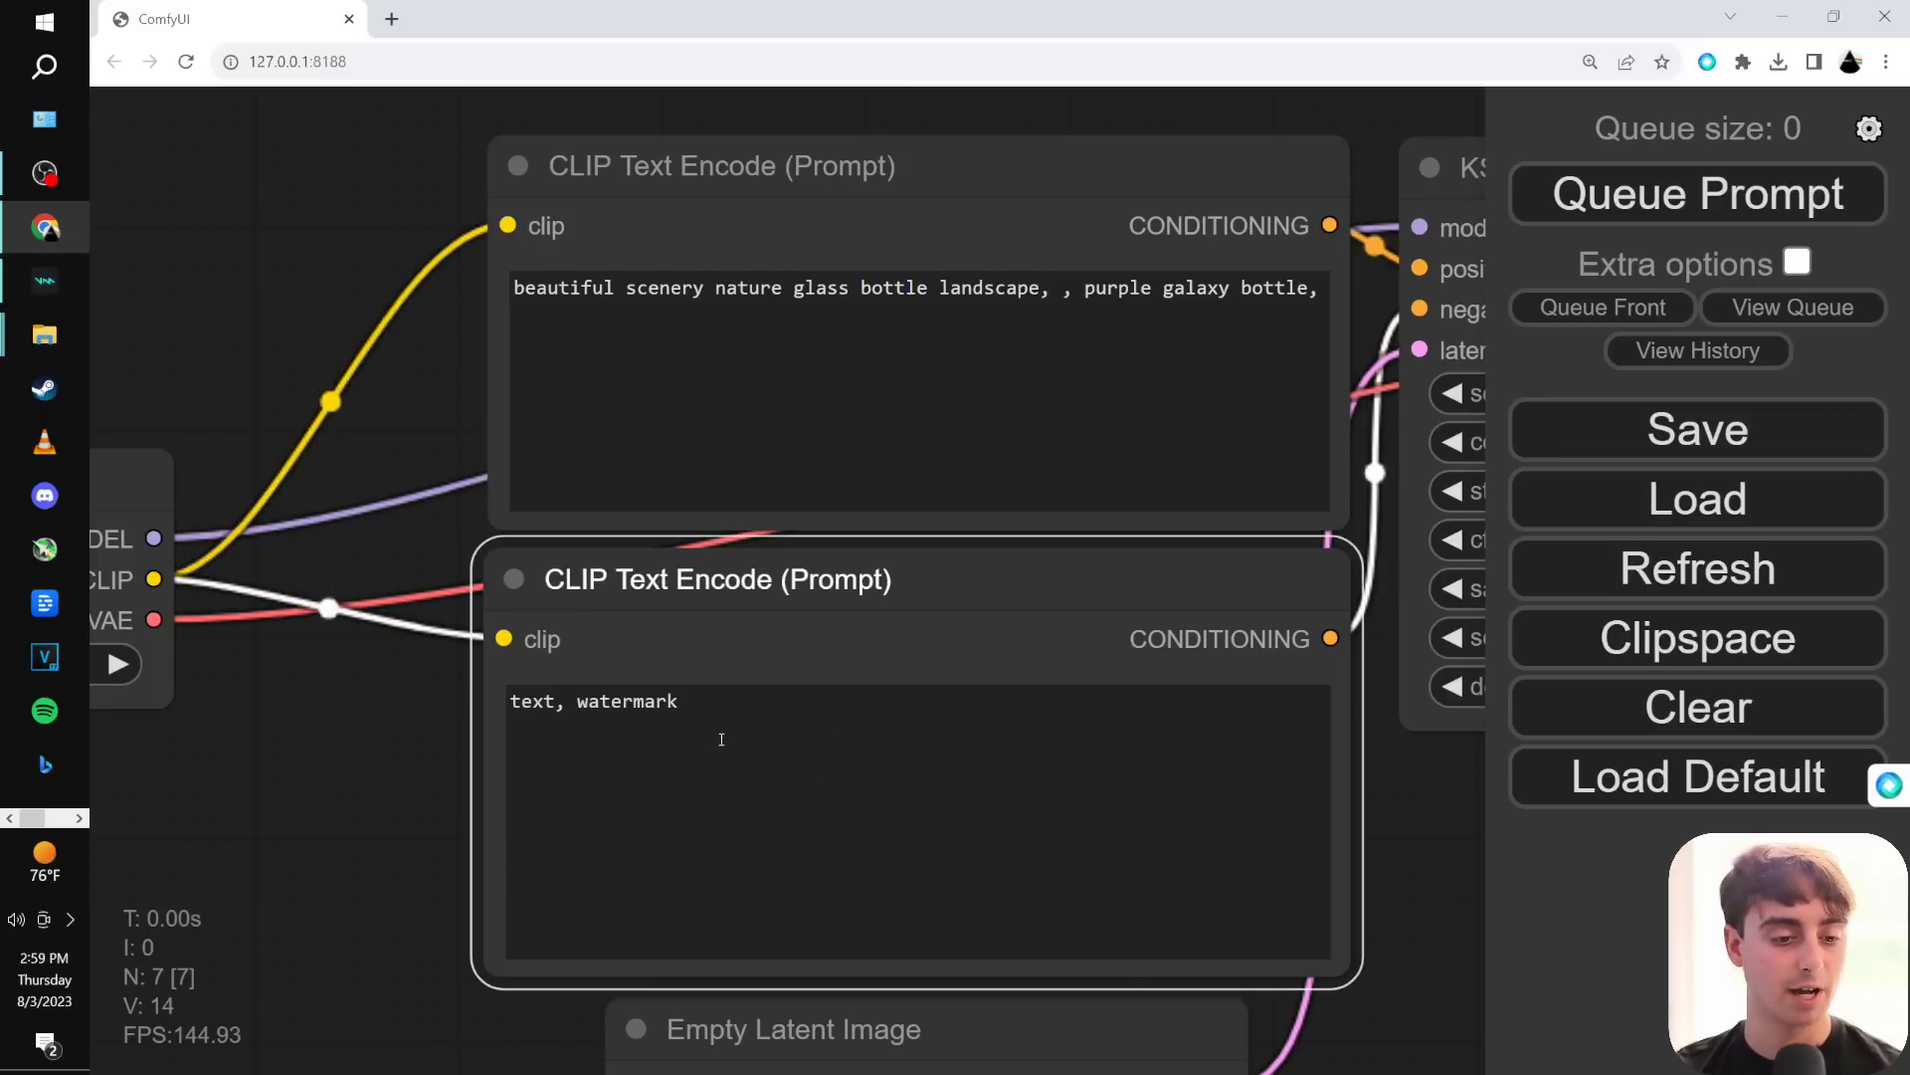
pyautogui.moveTo(1438, 860); pyautogui.dragTo(1467, 412)
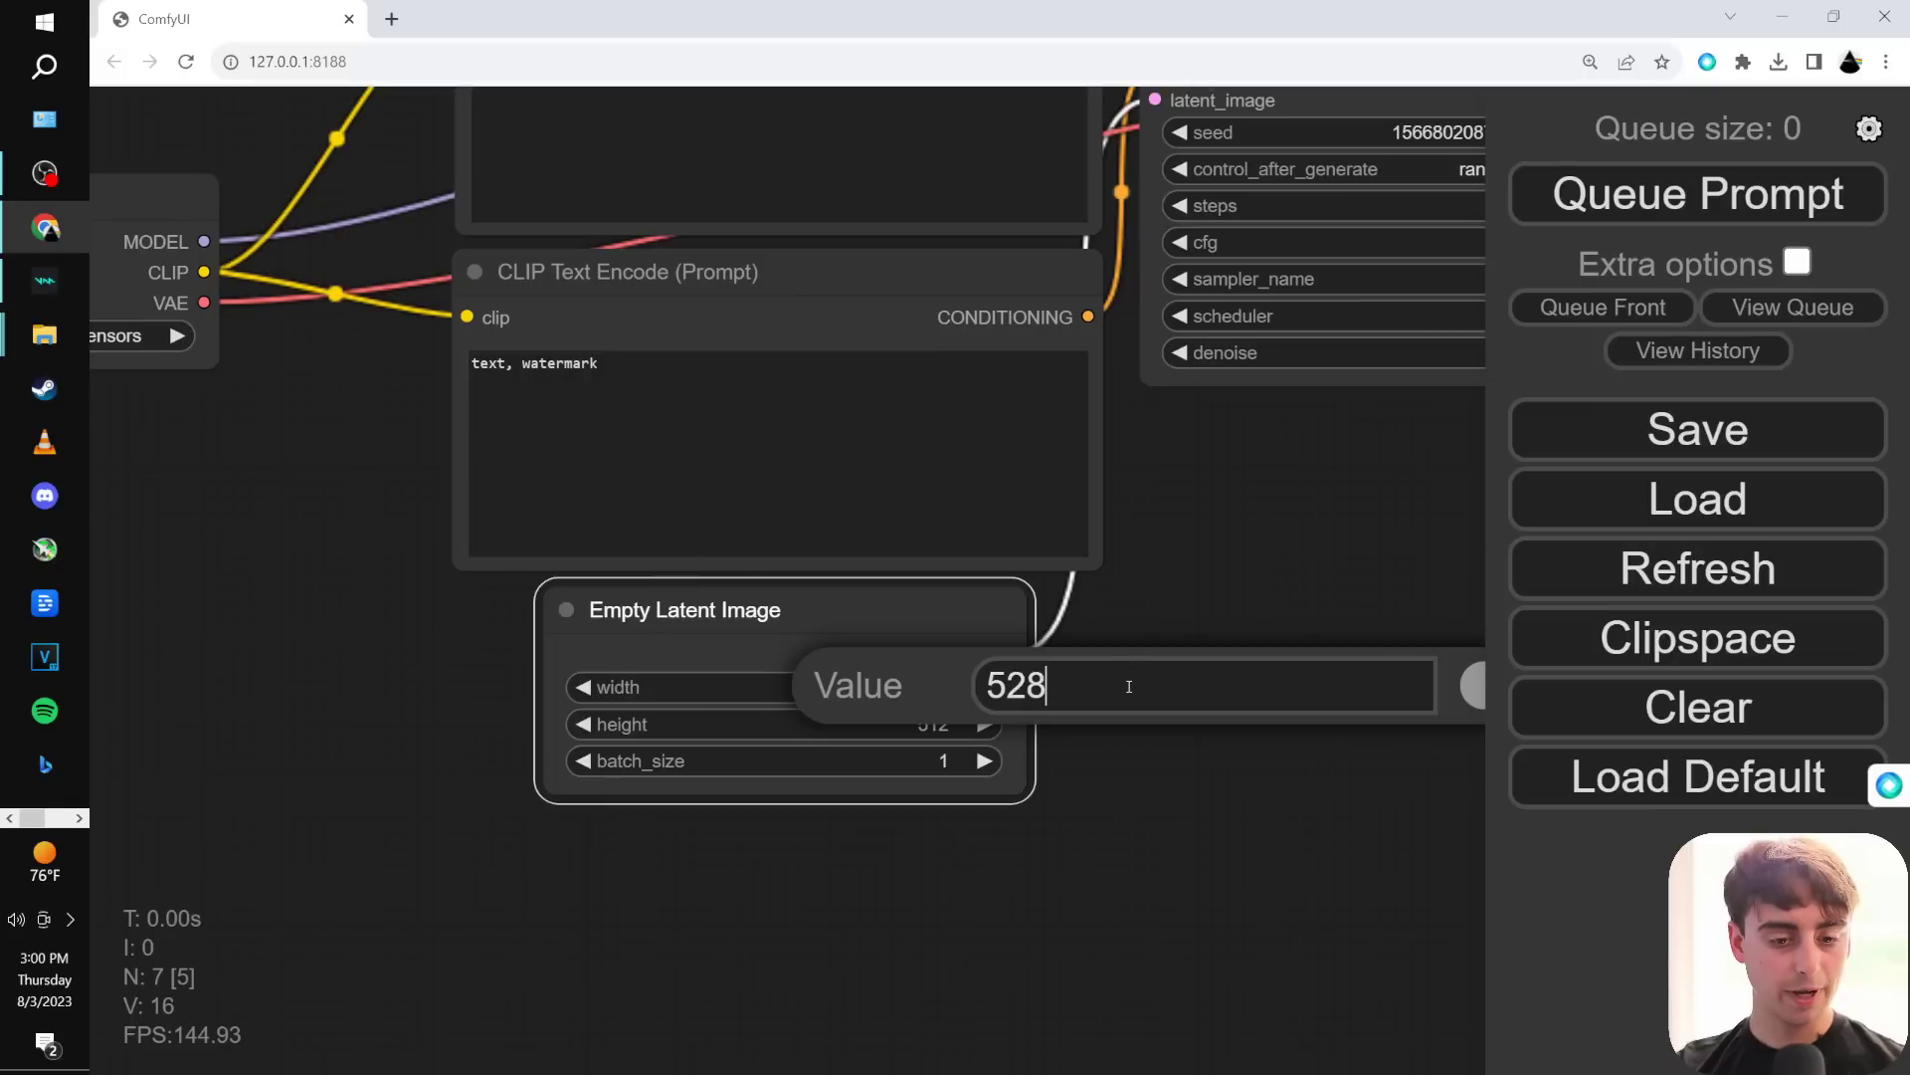
# Change the Empty Latent Image width and height from 512 to 1024 each, keeping batch size 1.
pyautogui.press('BackSpace')
pyautogui.press('BackSpace')
pyautogui.press('BackSpace')
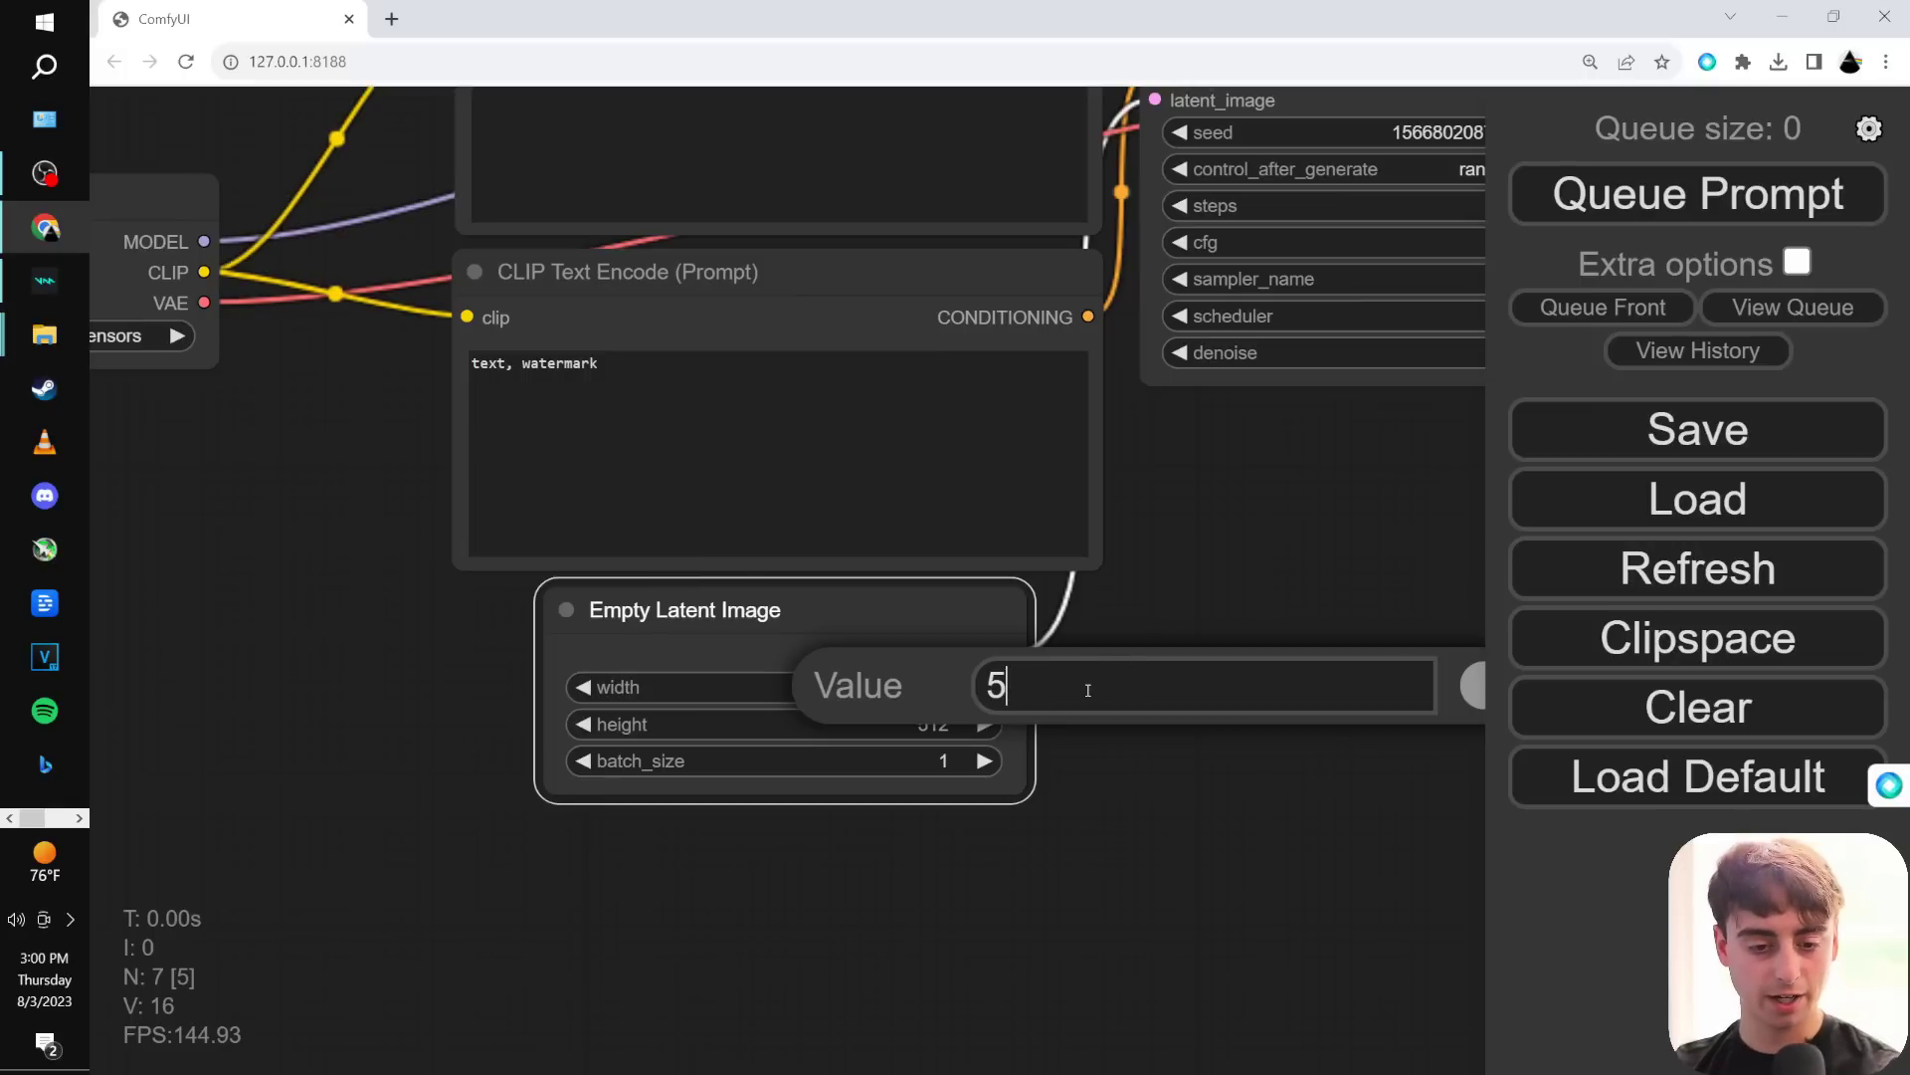
pyautogui.write('10')
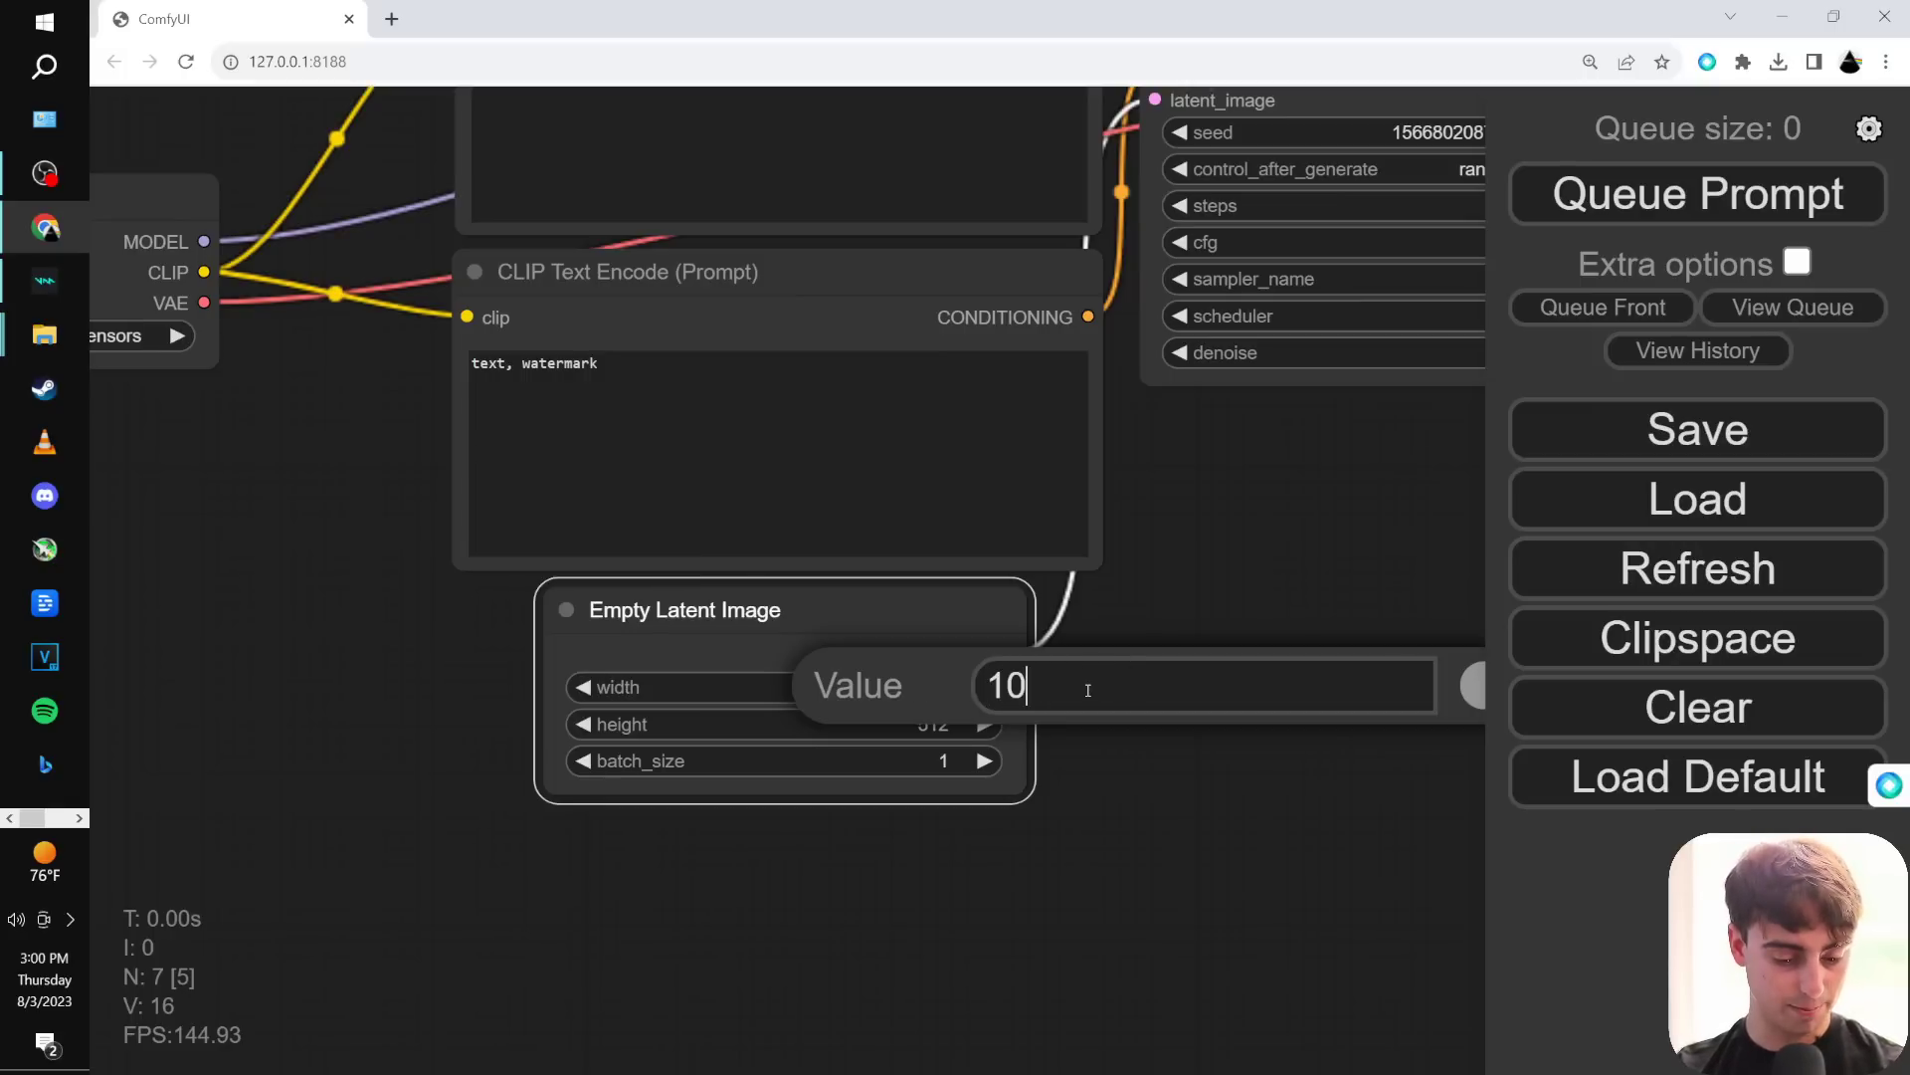
pyautogui.write('24')
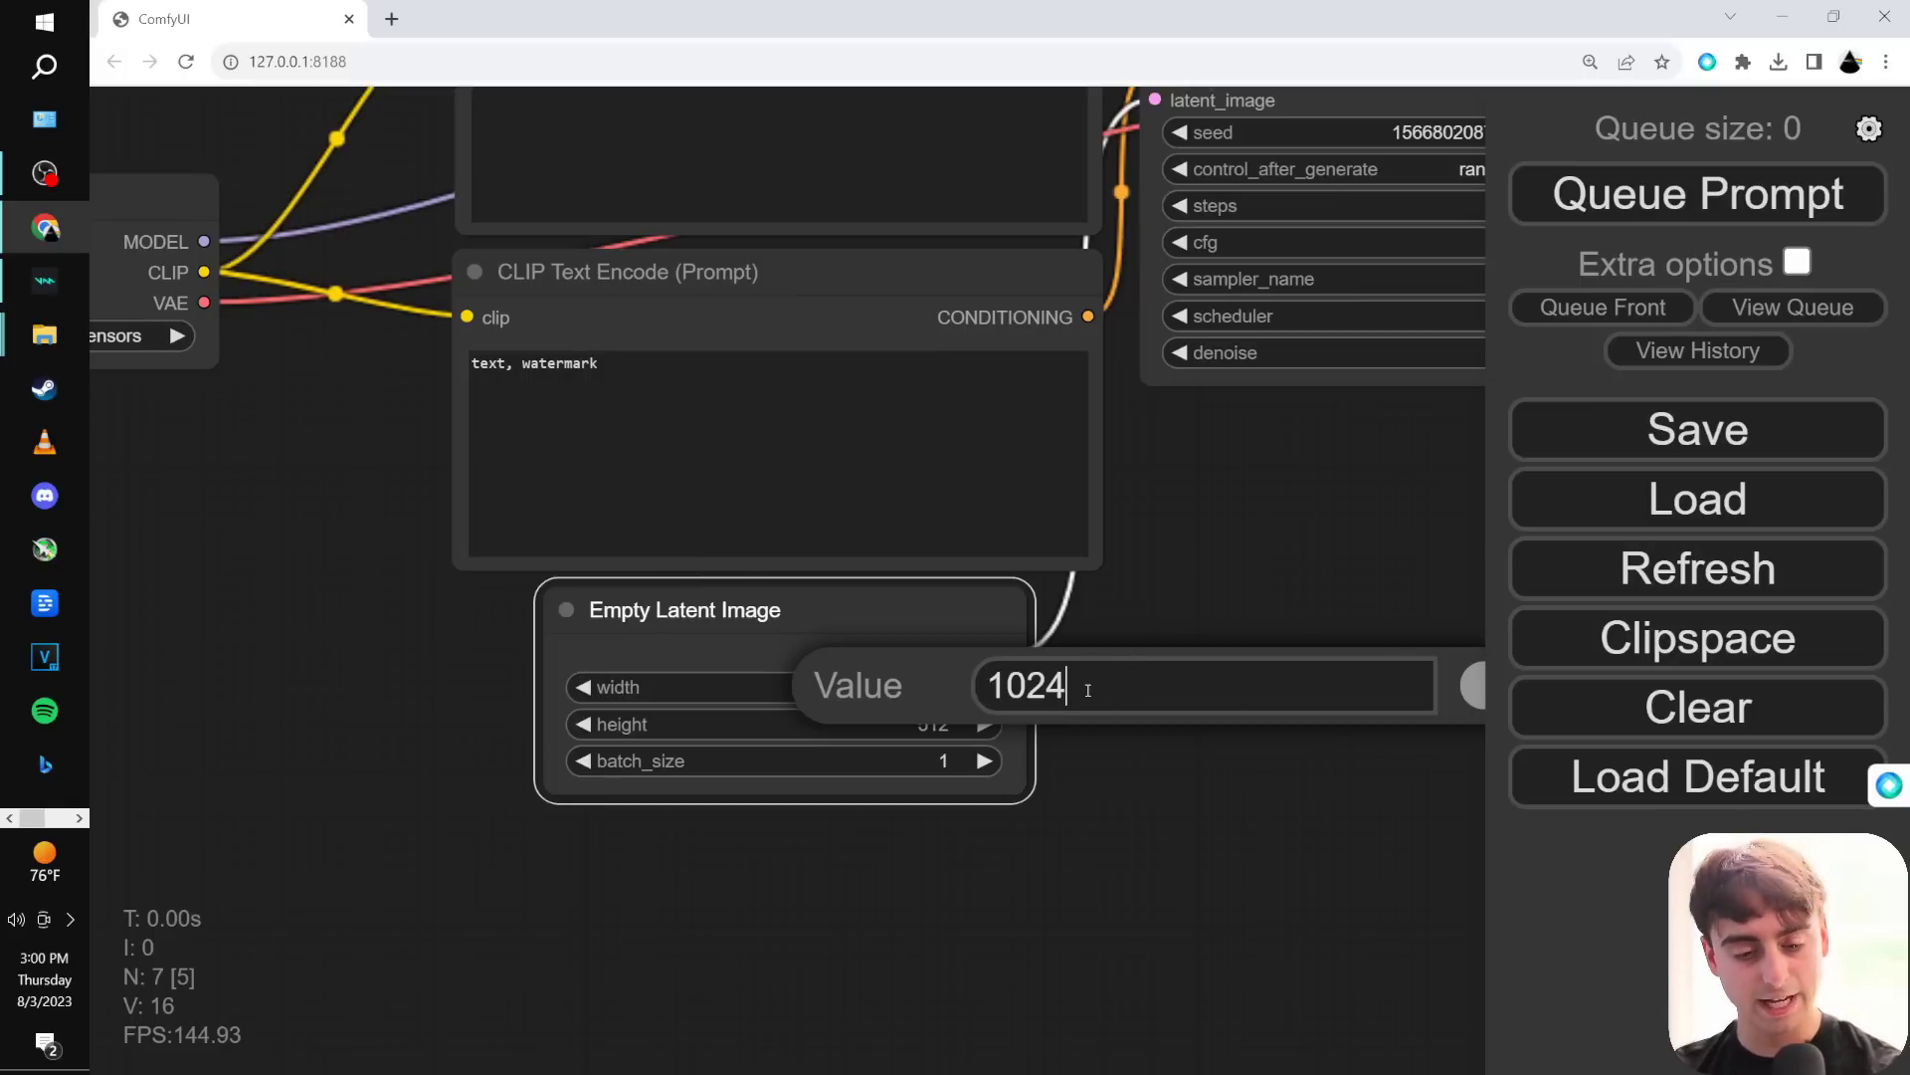
pyautogui.click(1480, 690)
pyautogui.click(936, 723)
pyautogui.press('BackSpace')
pyautogui.press('BackSpace')
pyautogui.press('BackSpace')
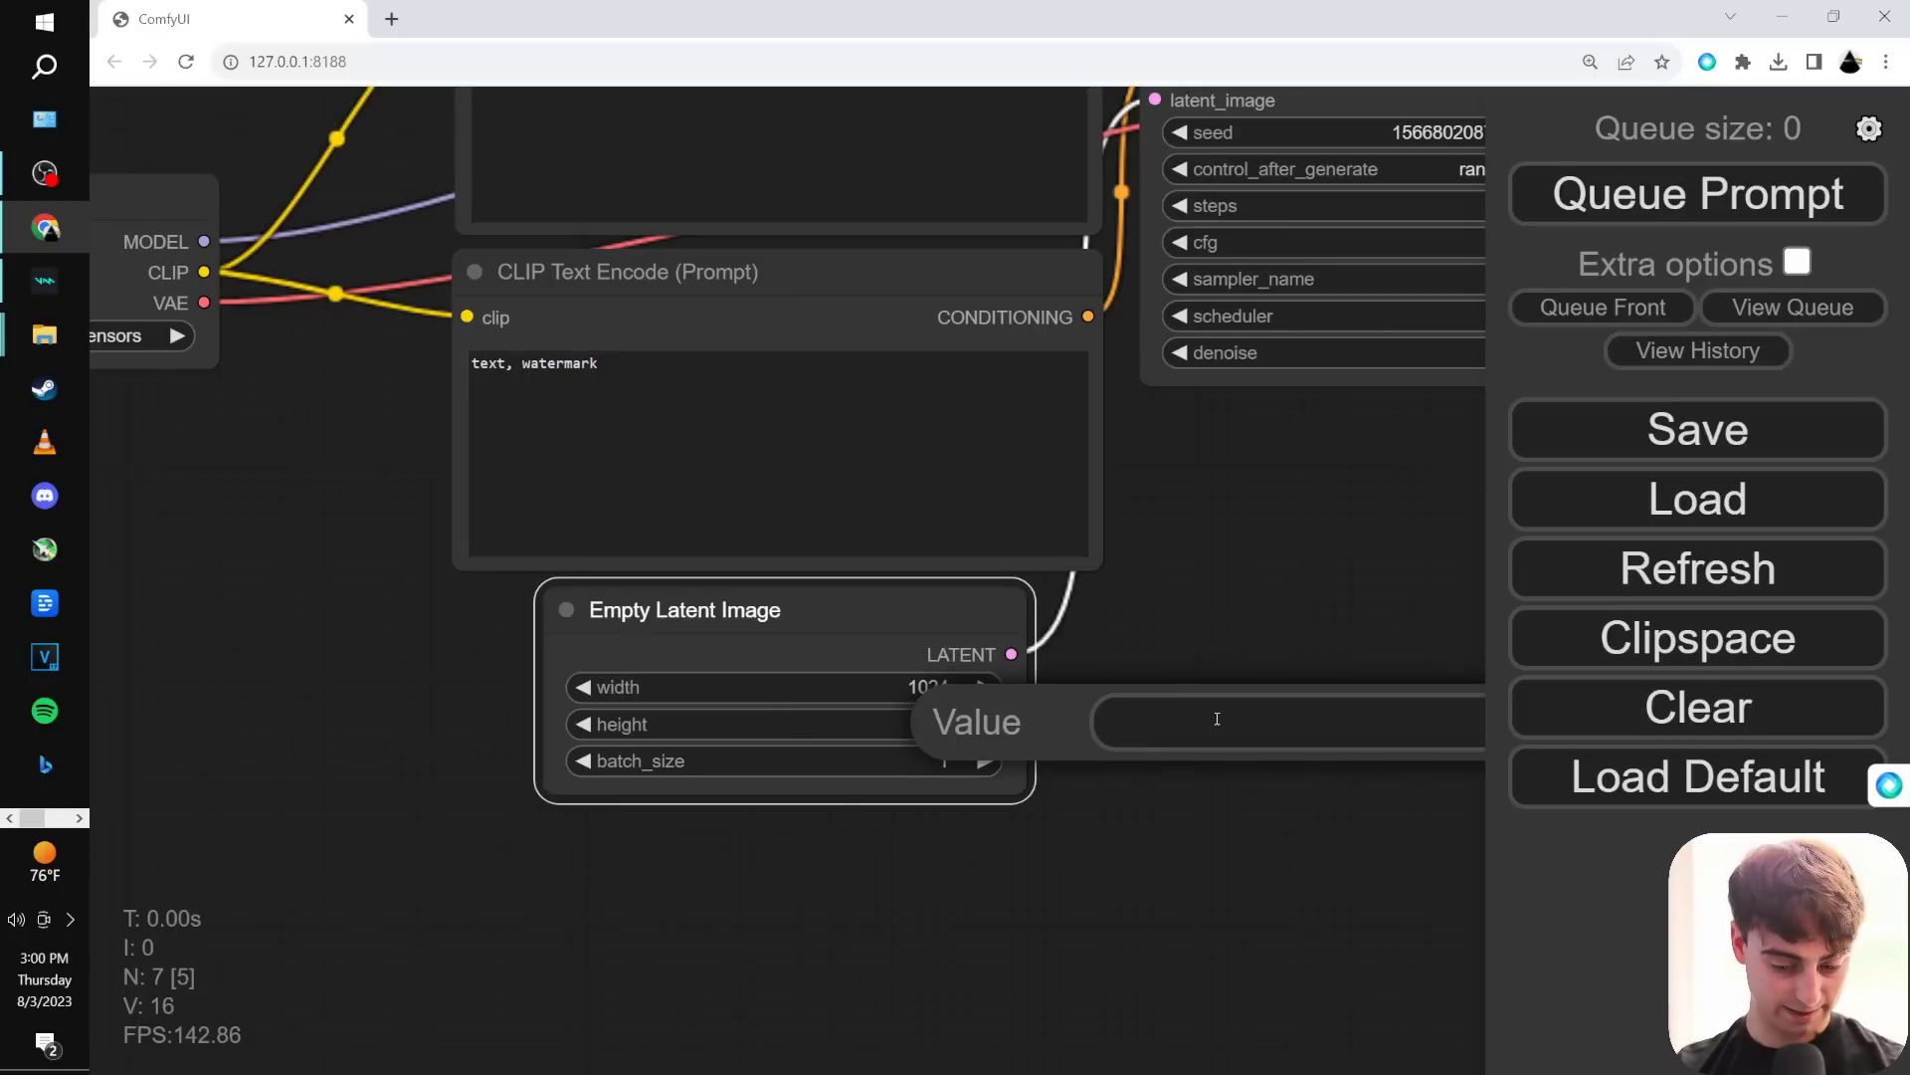
pyautogui.write('1024')
pyautogui.hotkey('ctrl', '-')
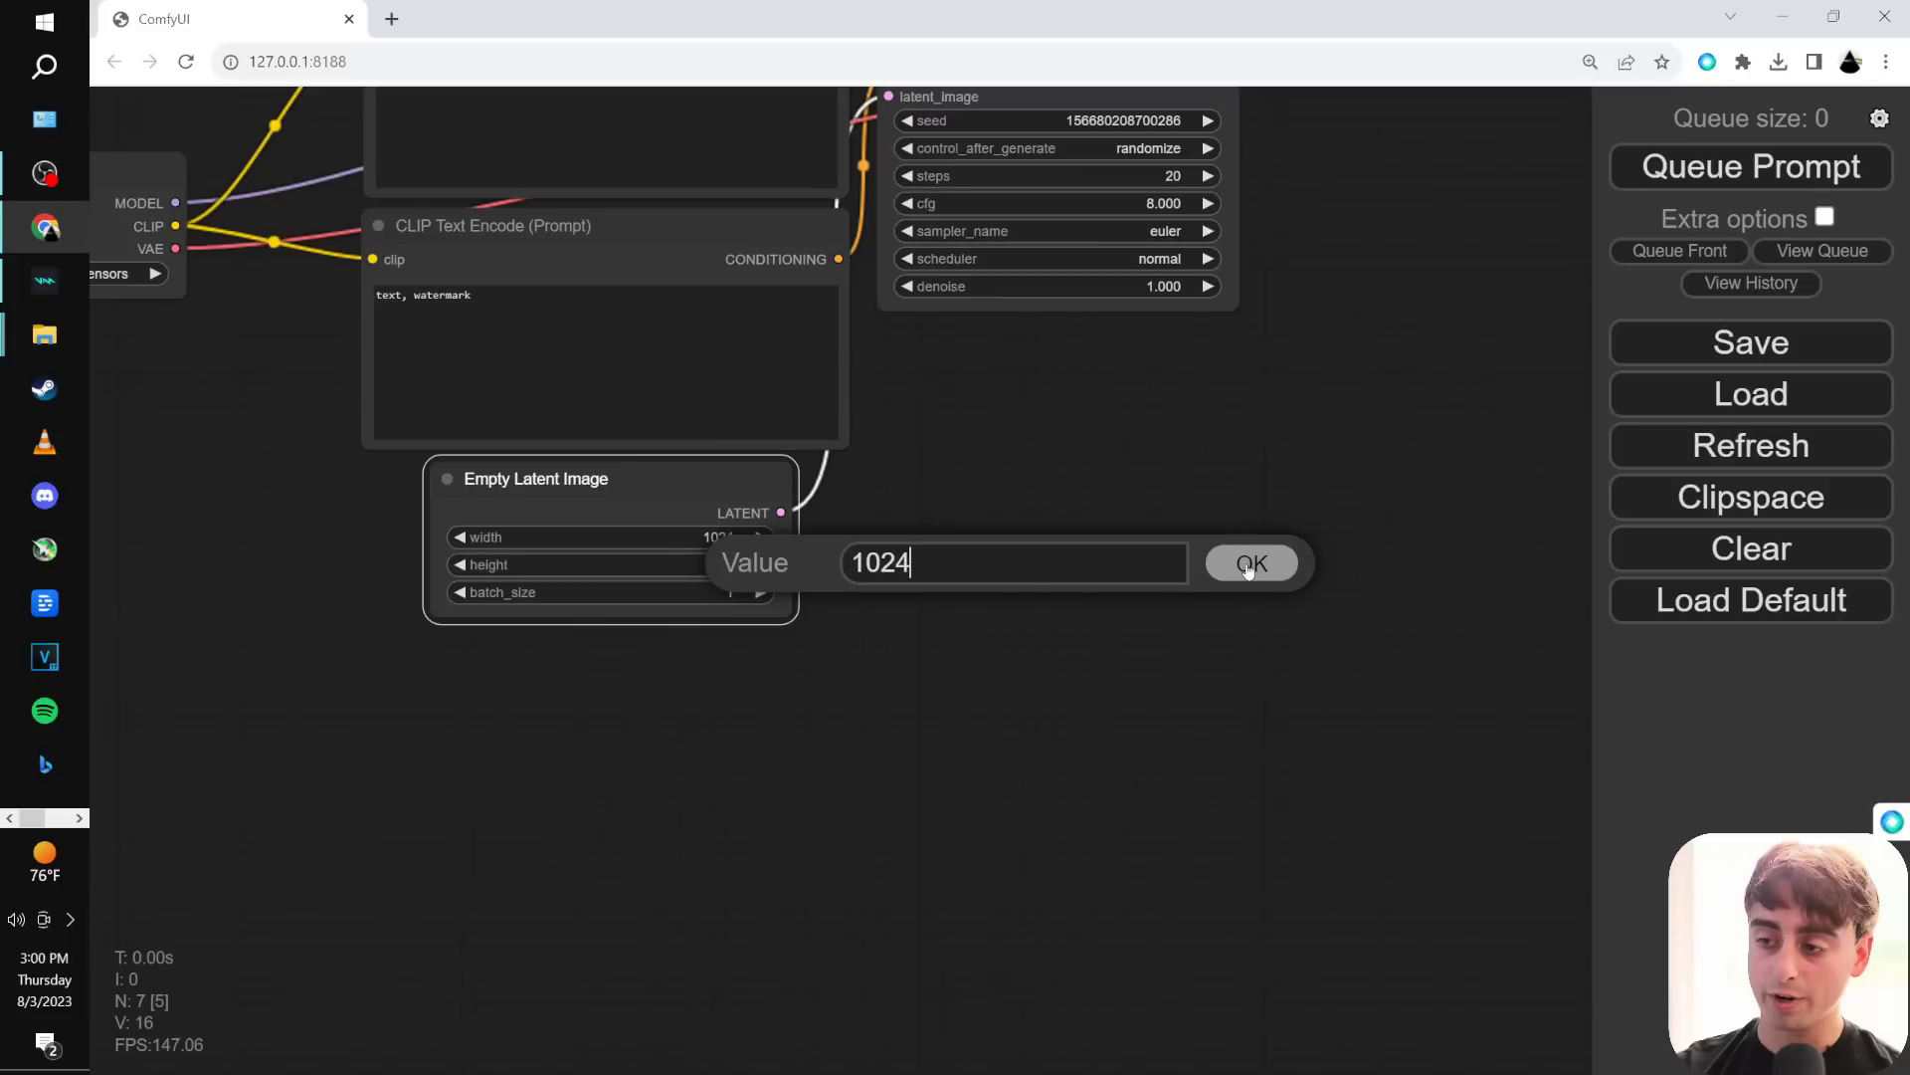
pyautogui.click(1245, 558)
pyautogui.scroll(3, 866, 607)
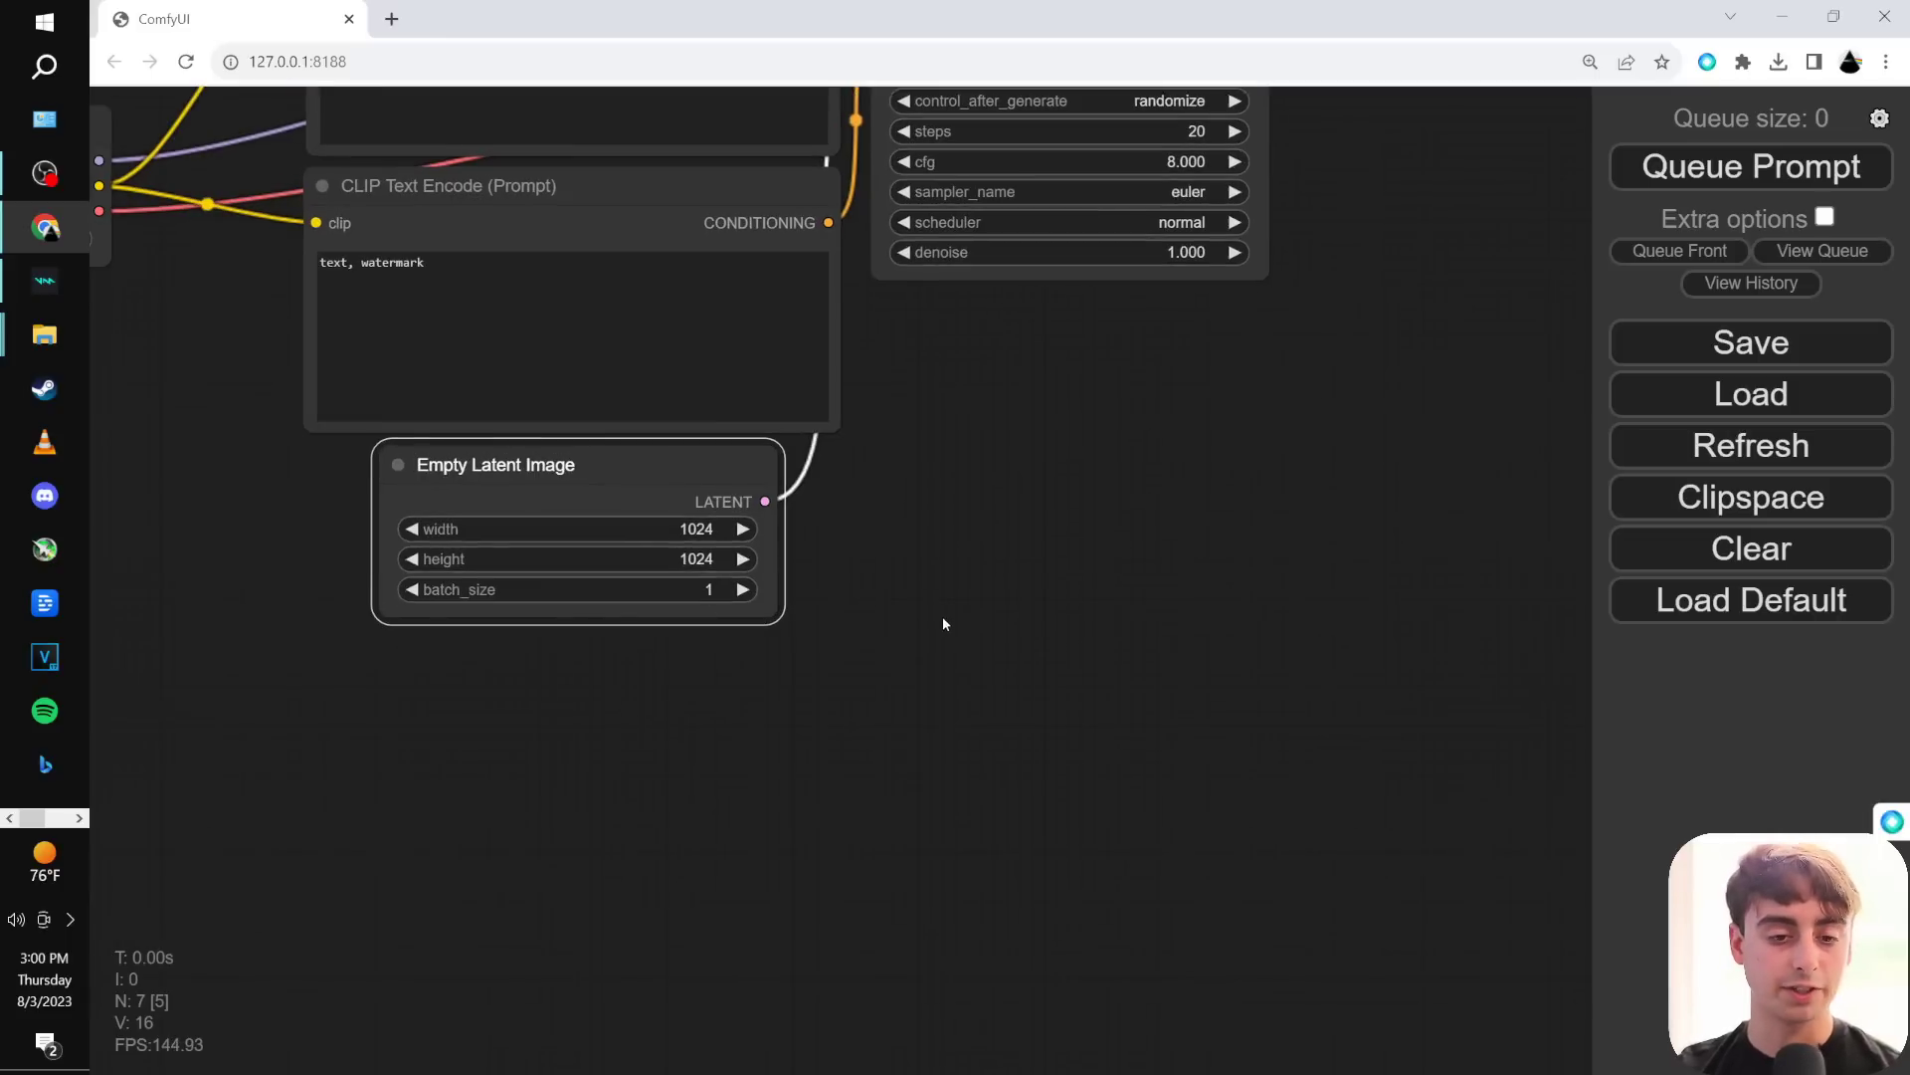
pyautogui.scroll(4, 908, 565)
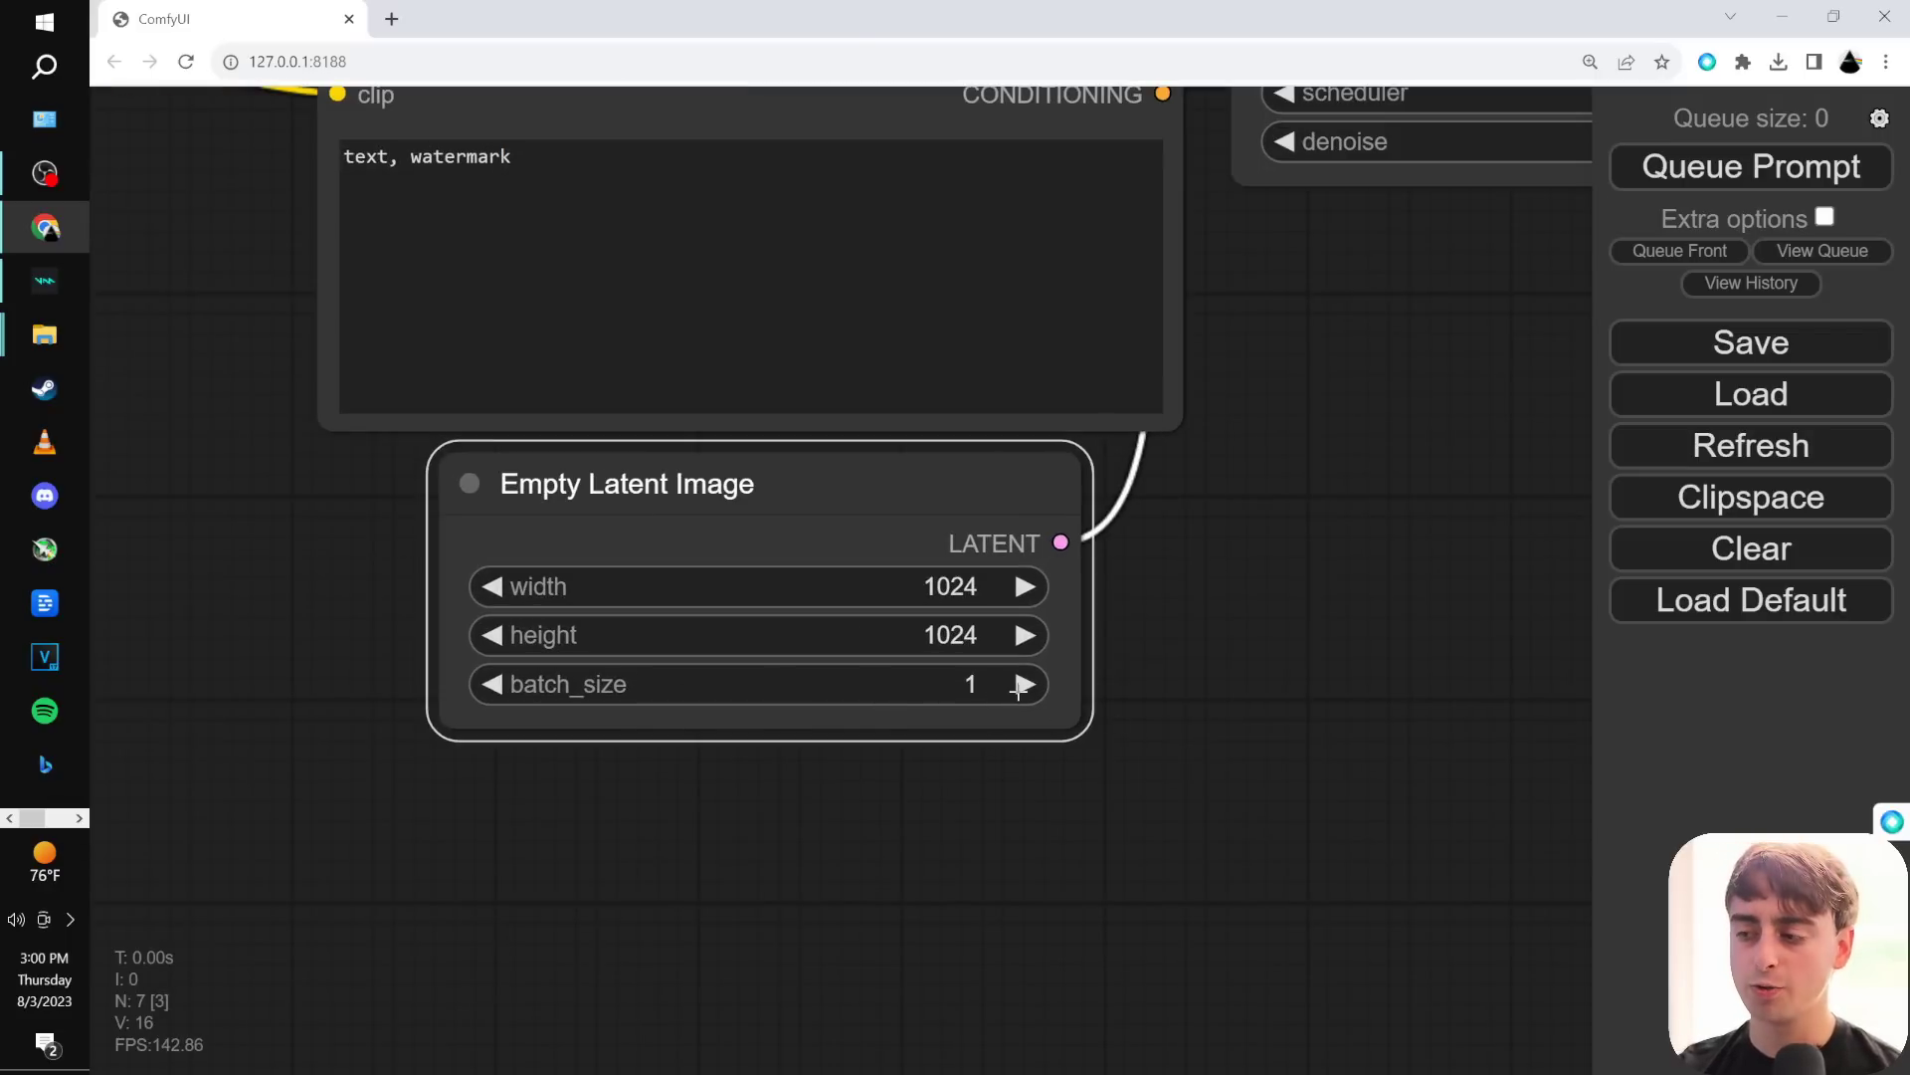
pyautogui.moveTo(249, 249); pyautogui.dragTo(300, 733)
pyautogui.moveTo(1406, 997); pyautogui.dragTo(1332, 494)
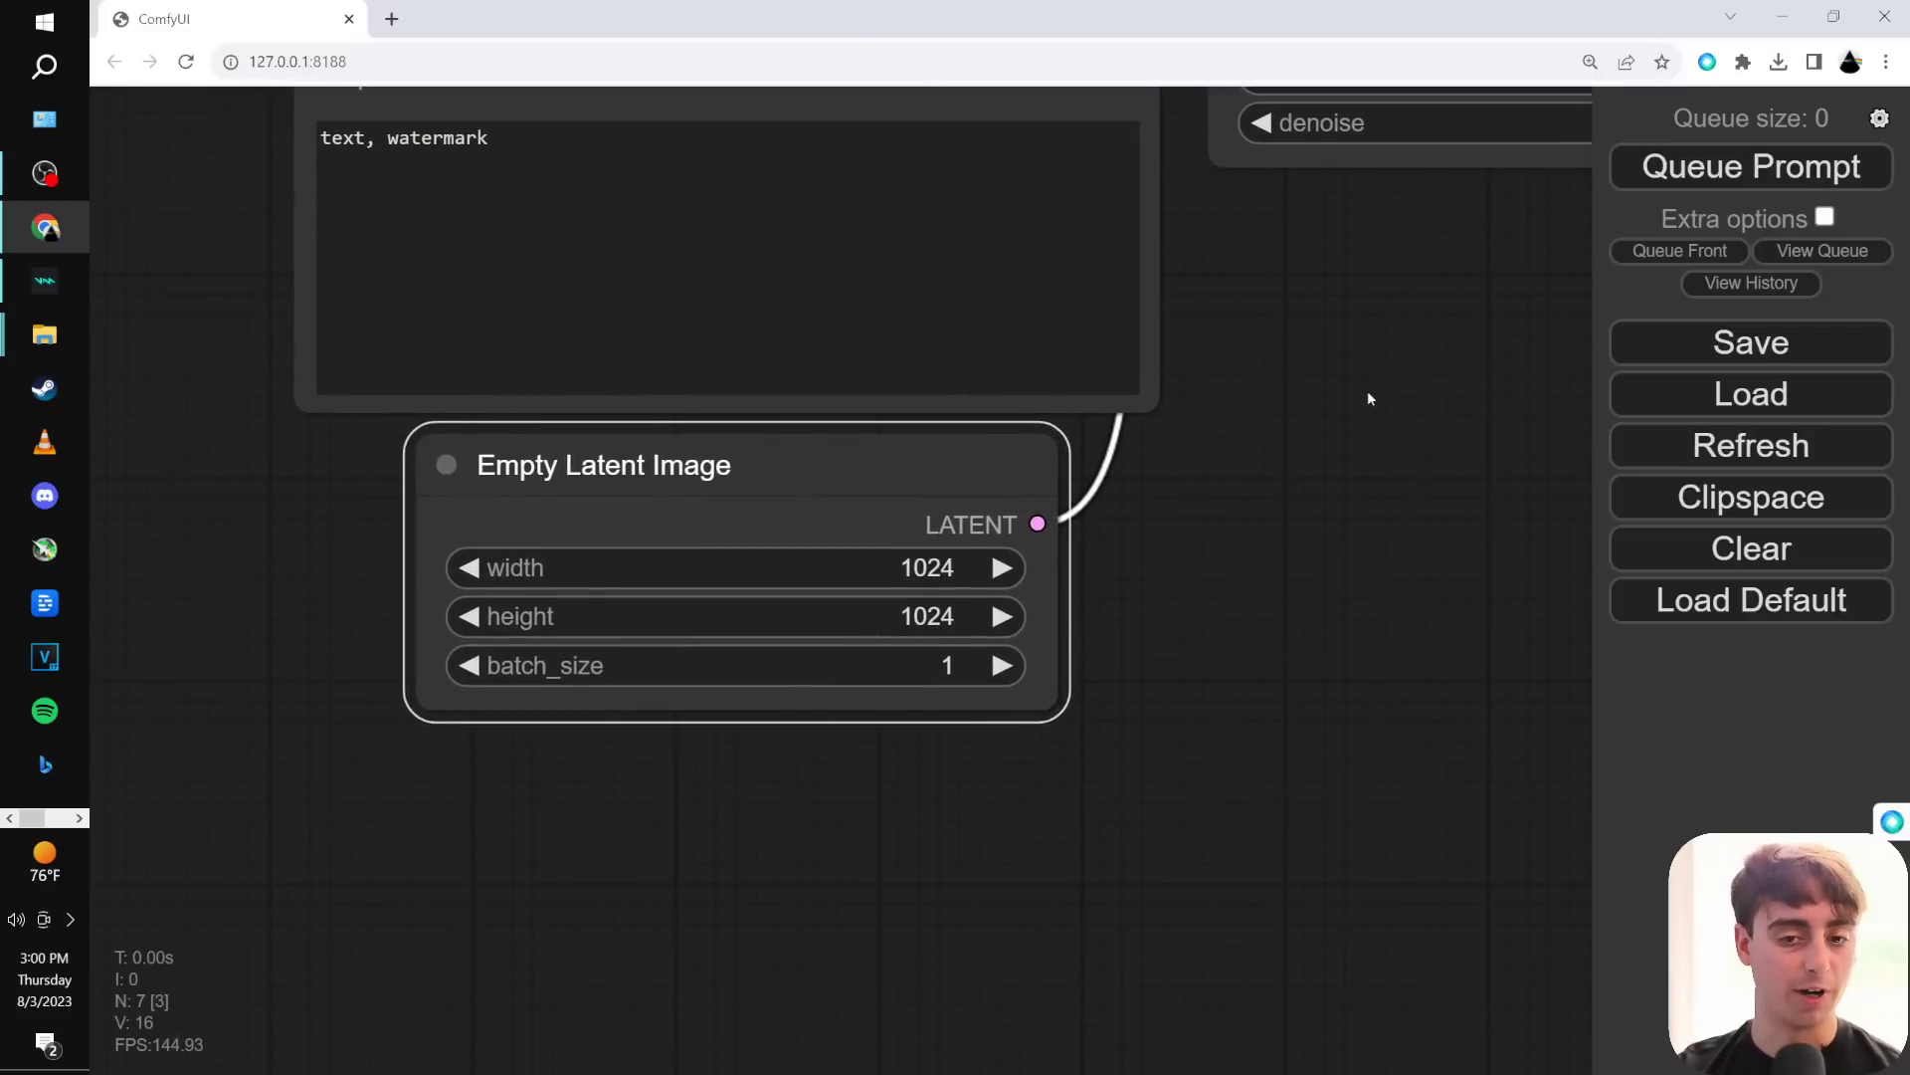
pyautogui.moveTo(1367, 398); pyautogui.dragTo(894, 951)
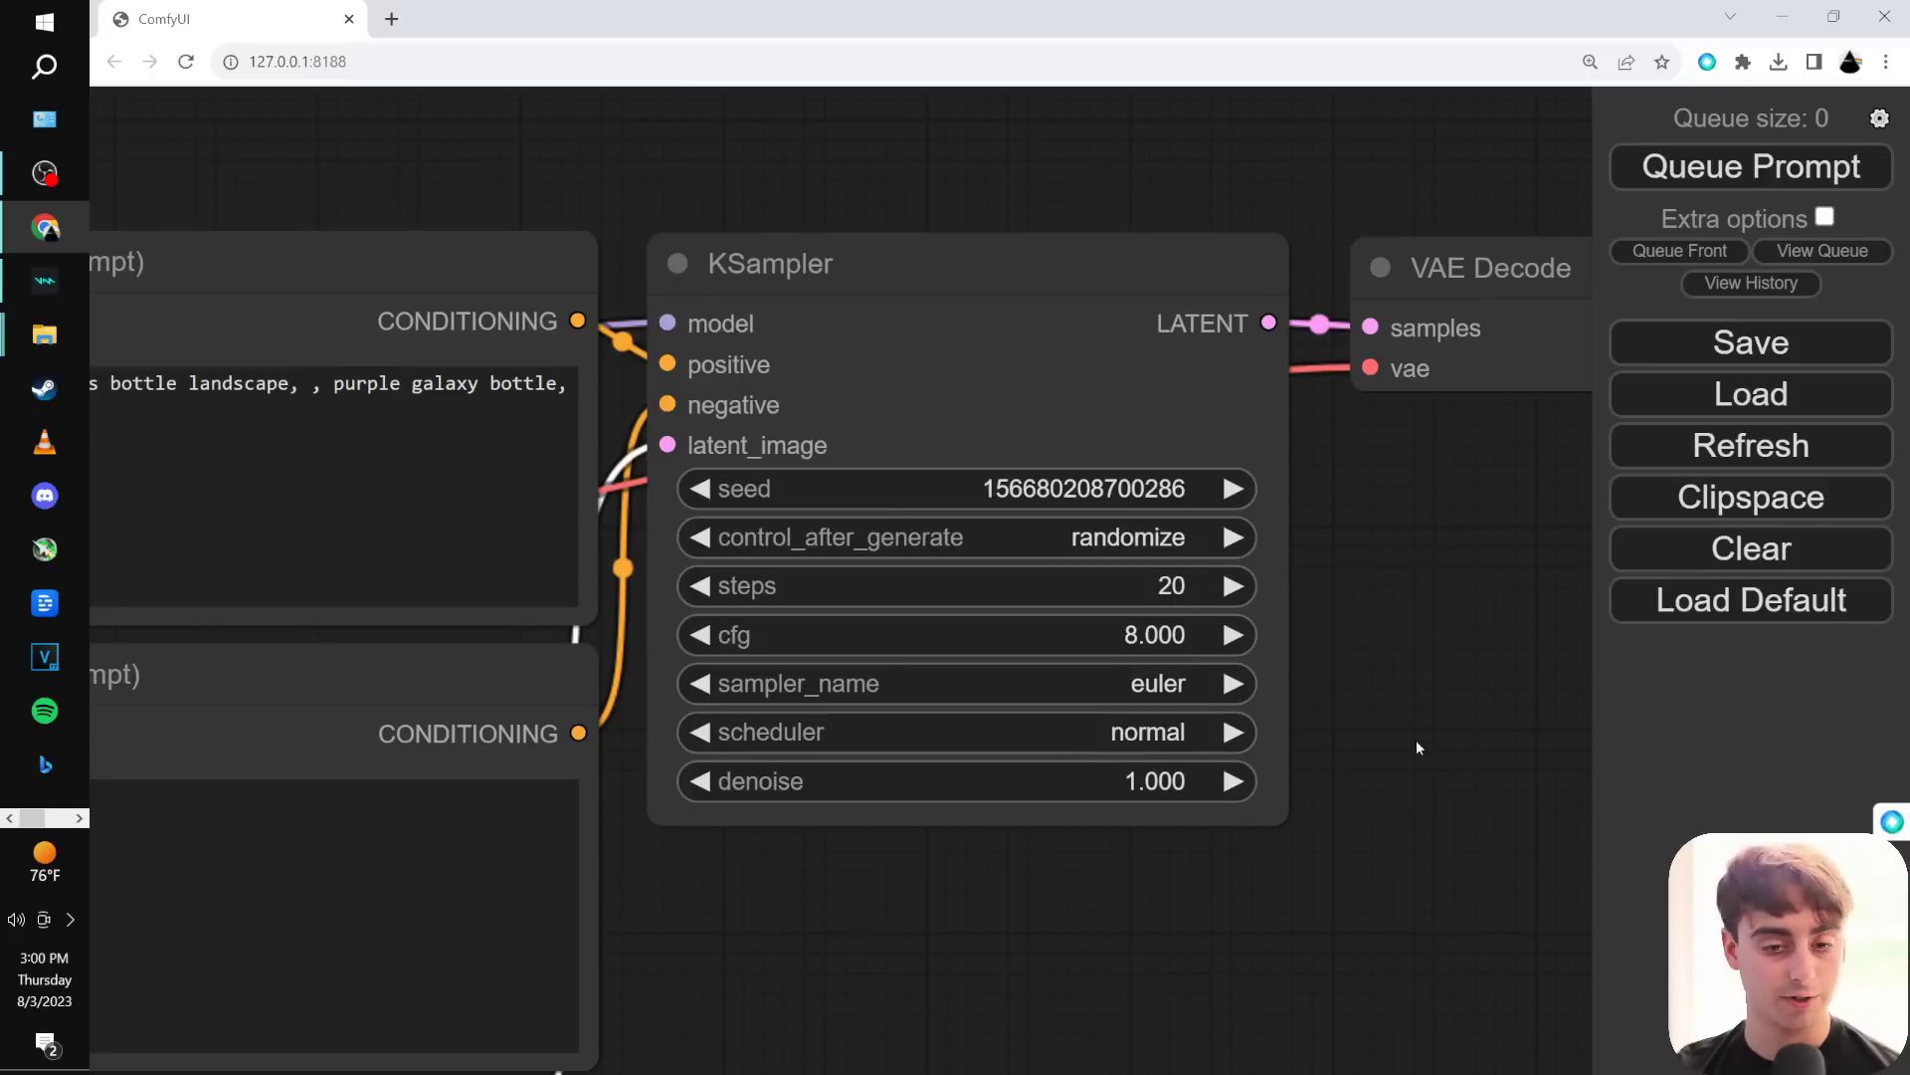
pyautogui.moveTo(1453, 753); pyautogui.dragTo(520, 811)
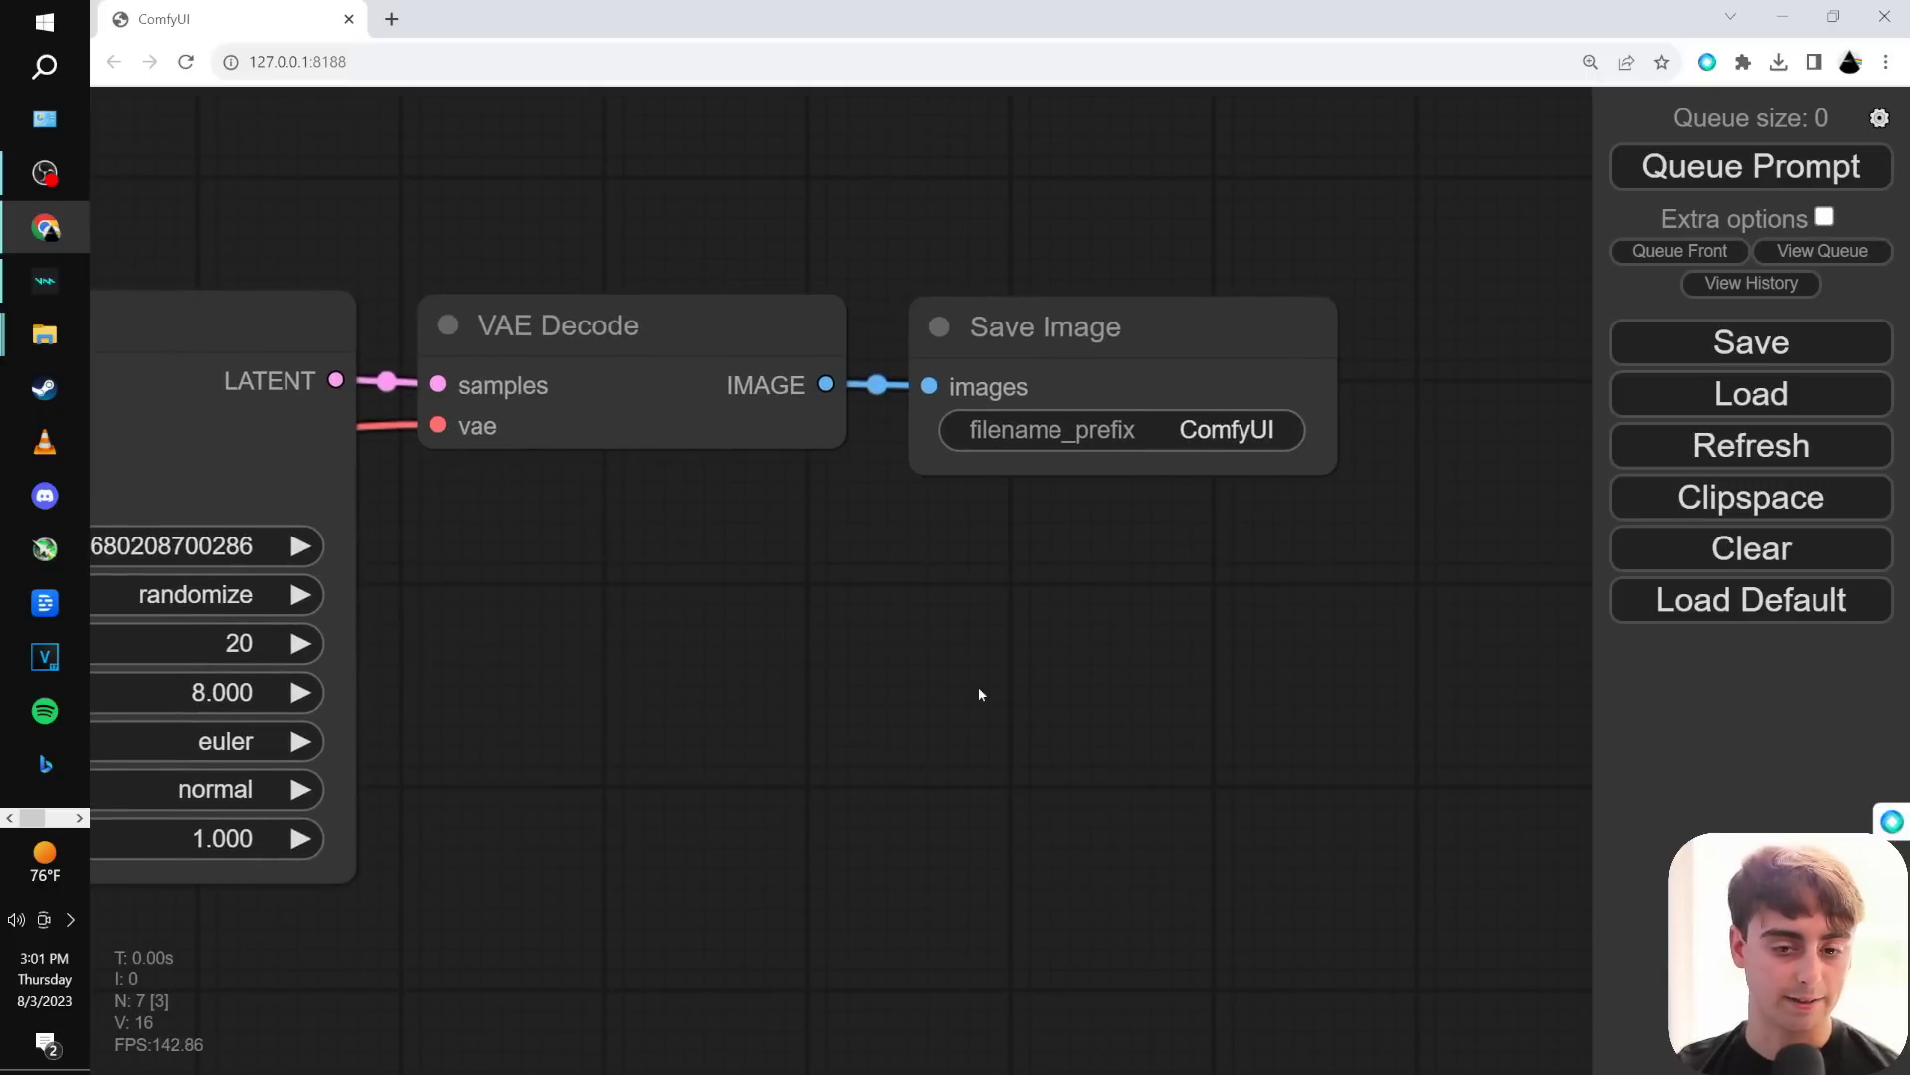
pyautogui.scroll(-2, 980, 693)
pyautogui.moveTo(1131, 683); pyautogui.dragTo(1606, 581)
pyautogui.scroll(2, 1606, 581)
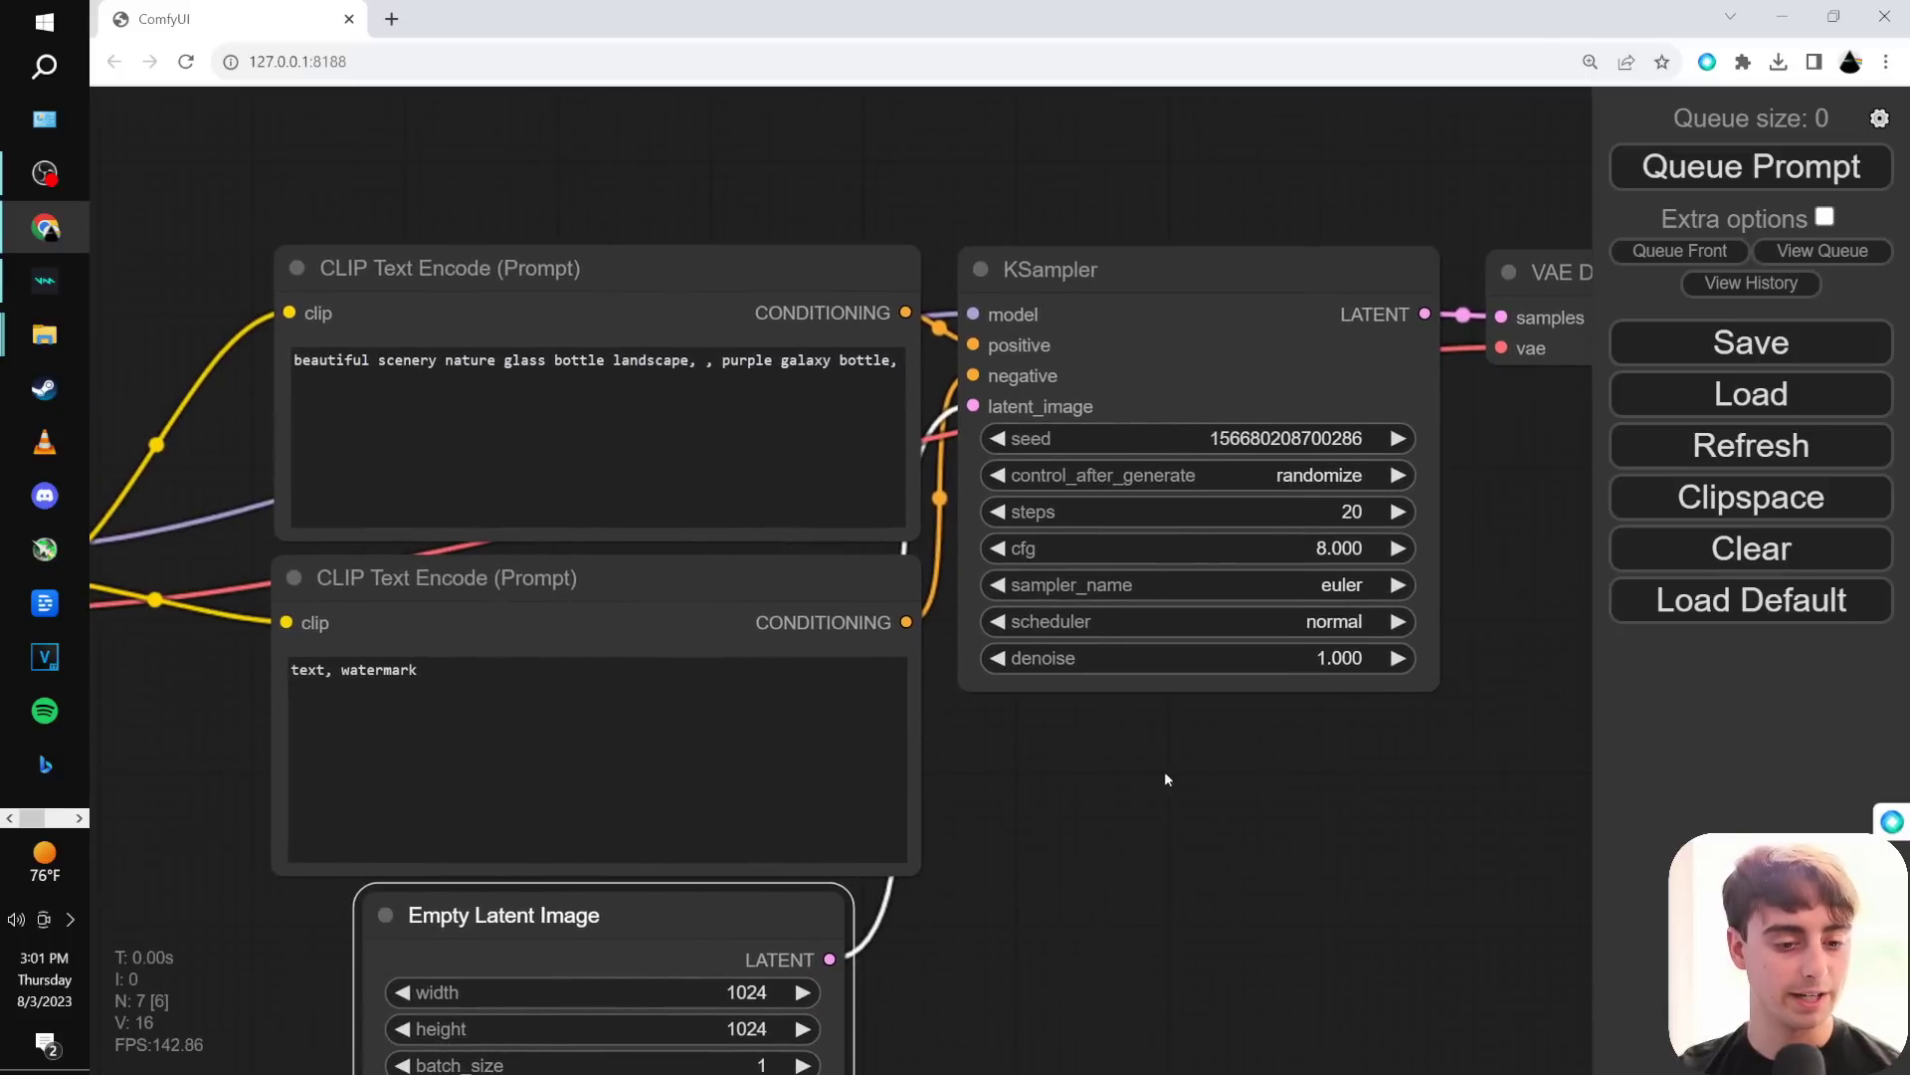
pyautogui.moveTo(1166, 779); pyautogui.dragTo(1435, 661)
pyautogui.scroll(-5, 1339, 679)
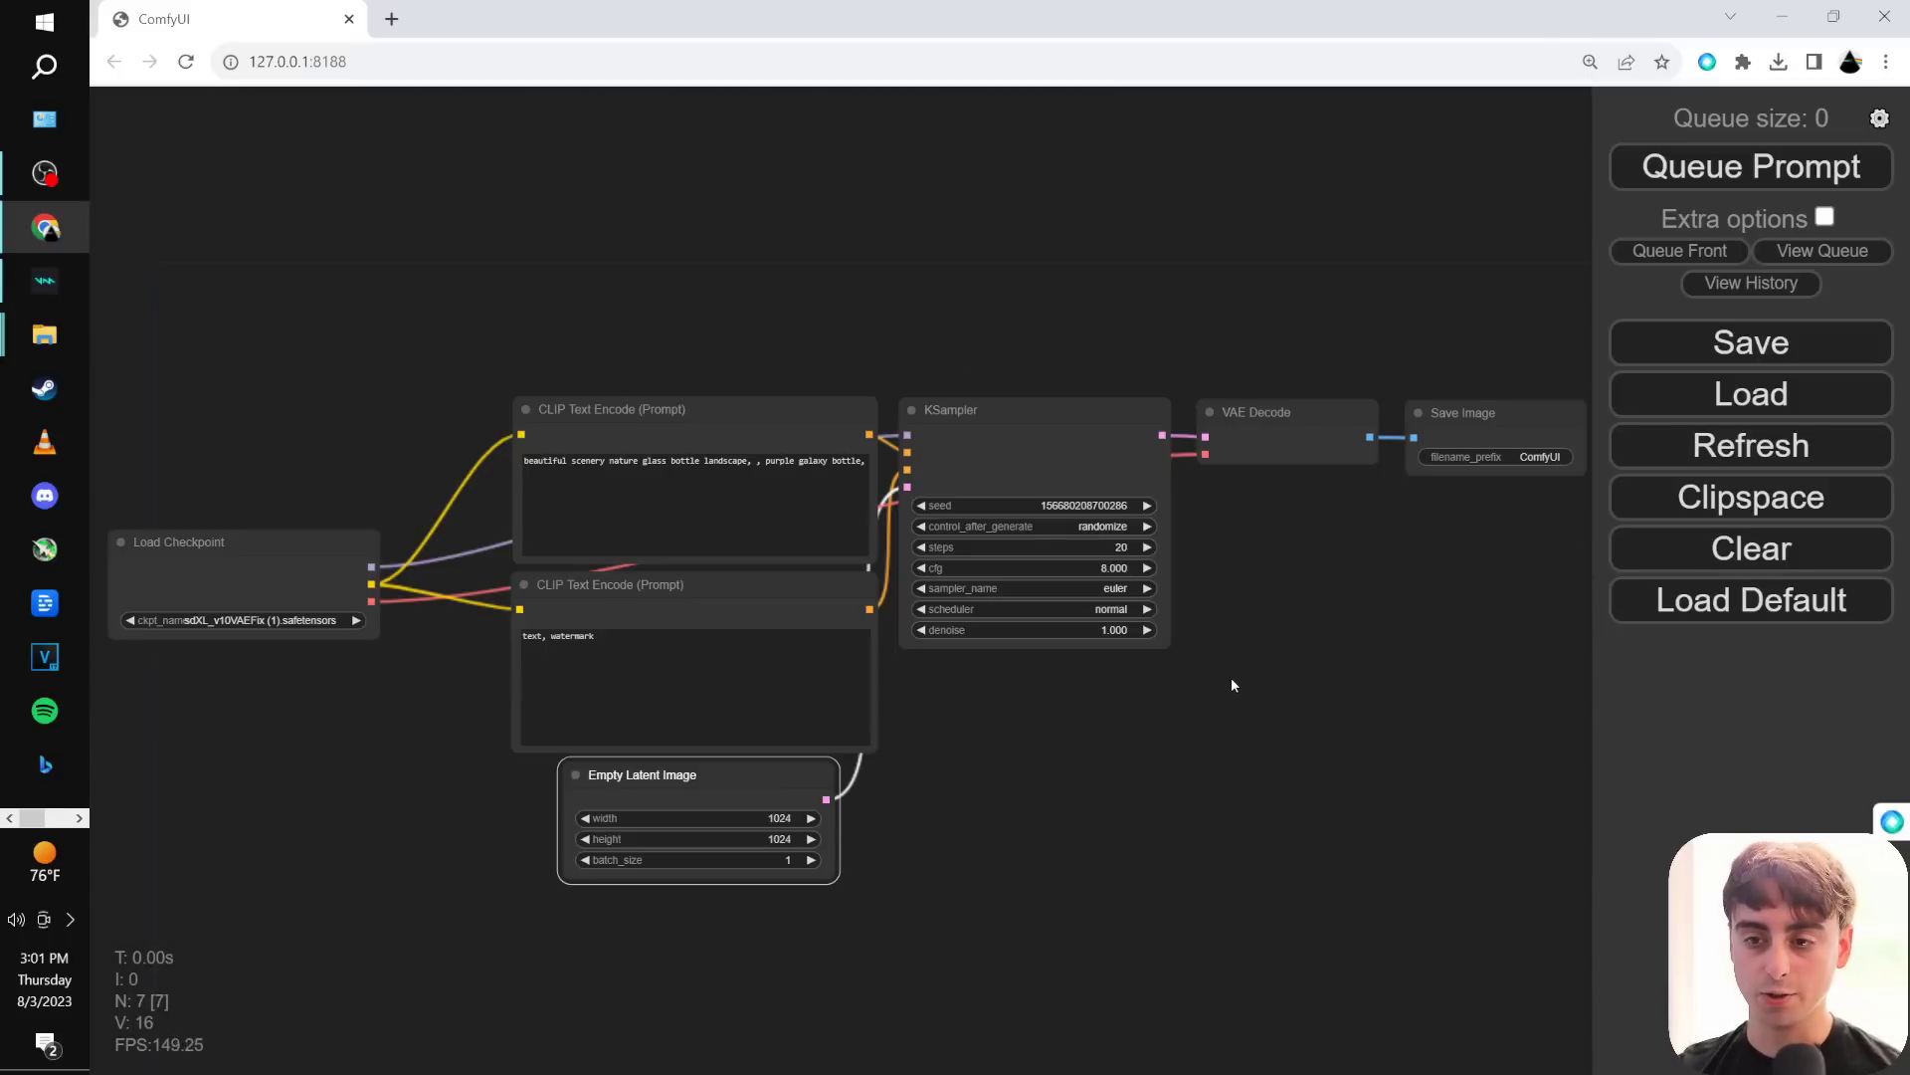
# Queue the prompt and zoom into the Save Image node's purple galaxy bottle preview.
pyautogui.click(1705, 172)
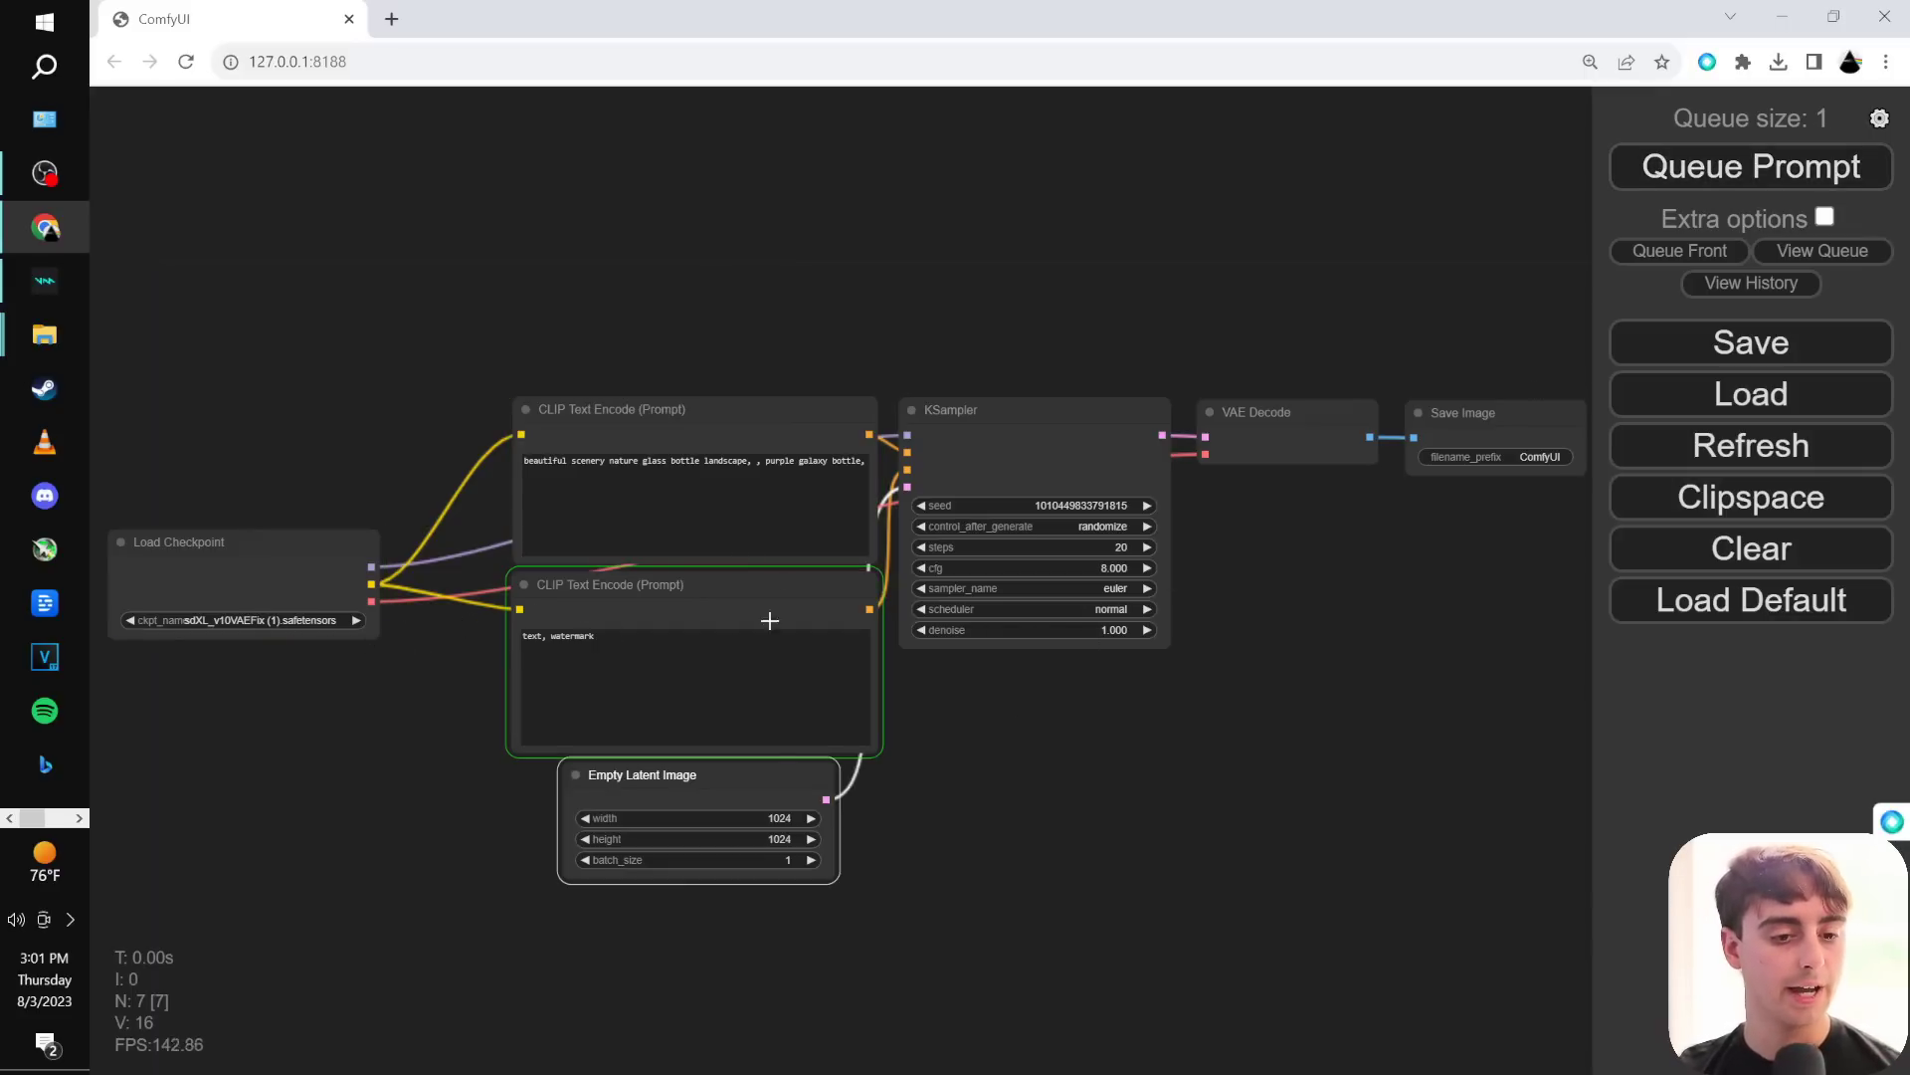
pyautogui.moveTo(1451, 560); pyautogui.dragTo(1345, 563)
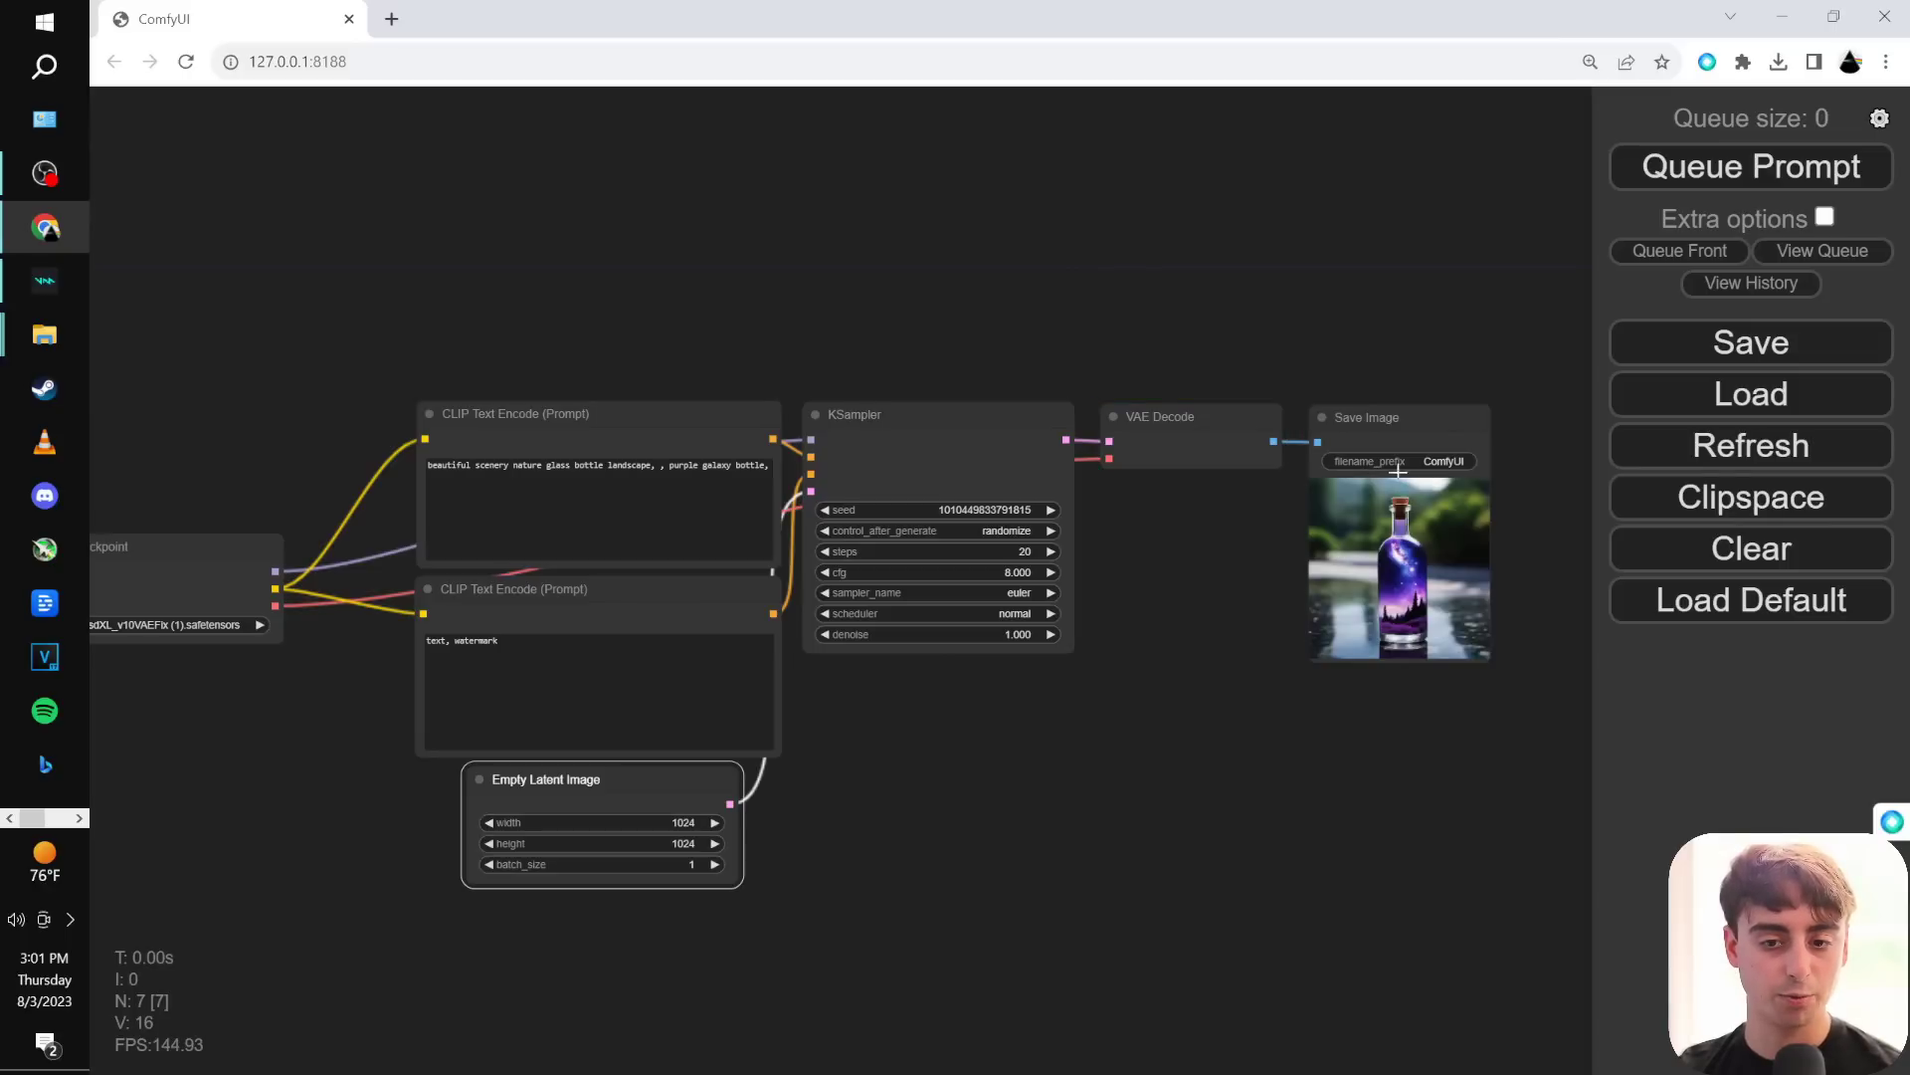
pyautogui.scroll(10, 1488, 665)
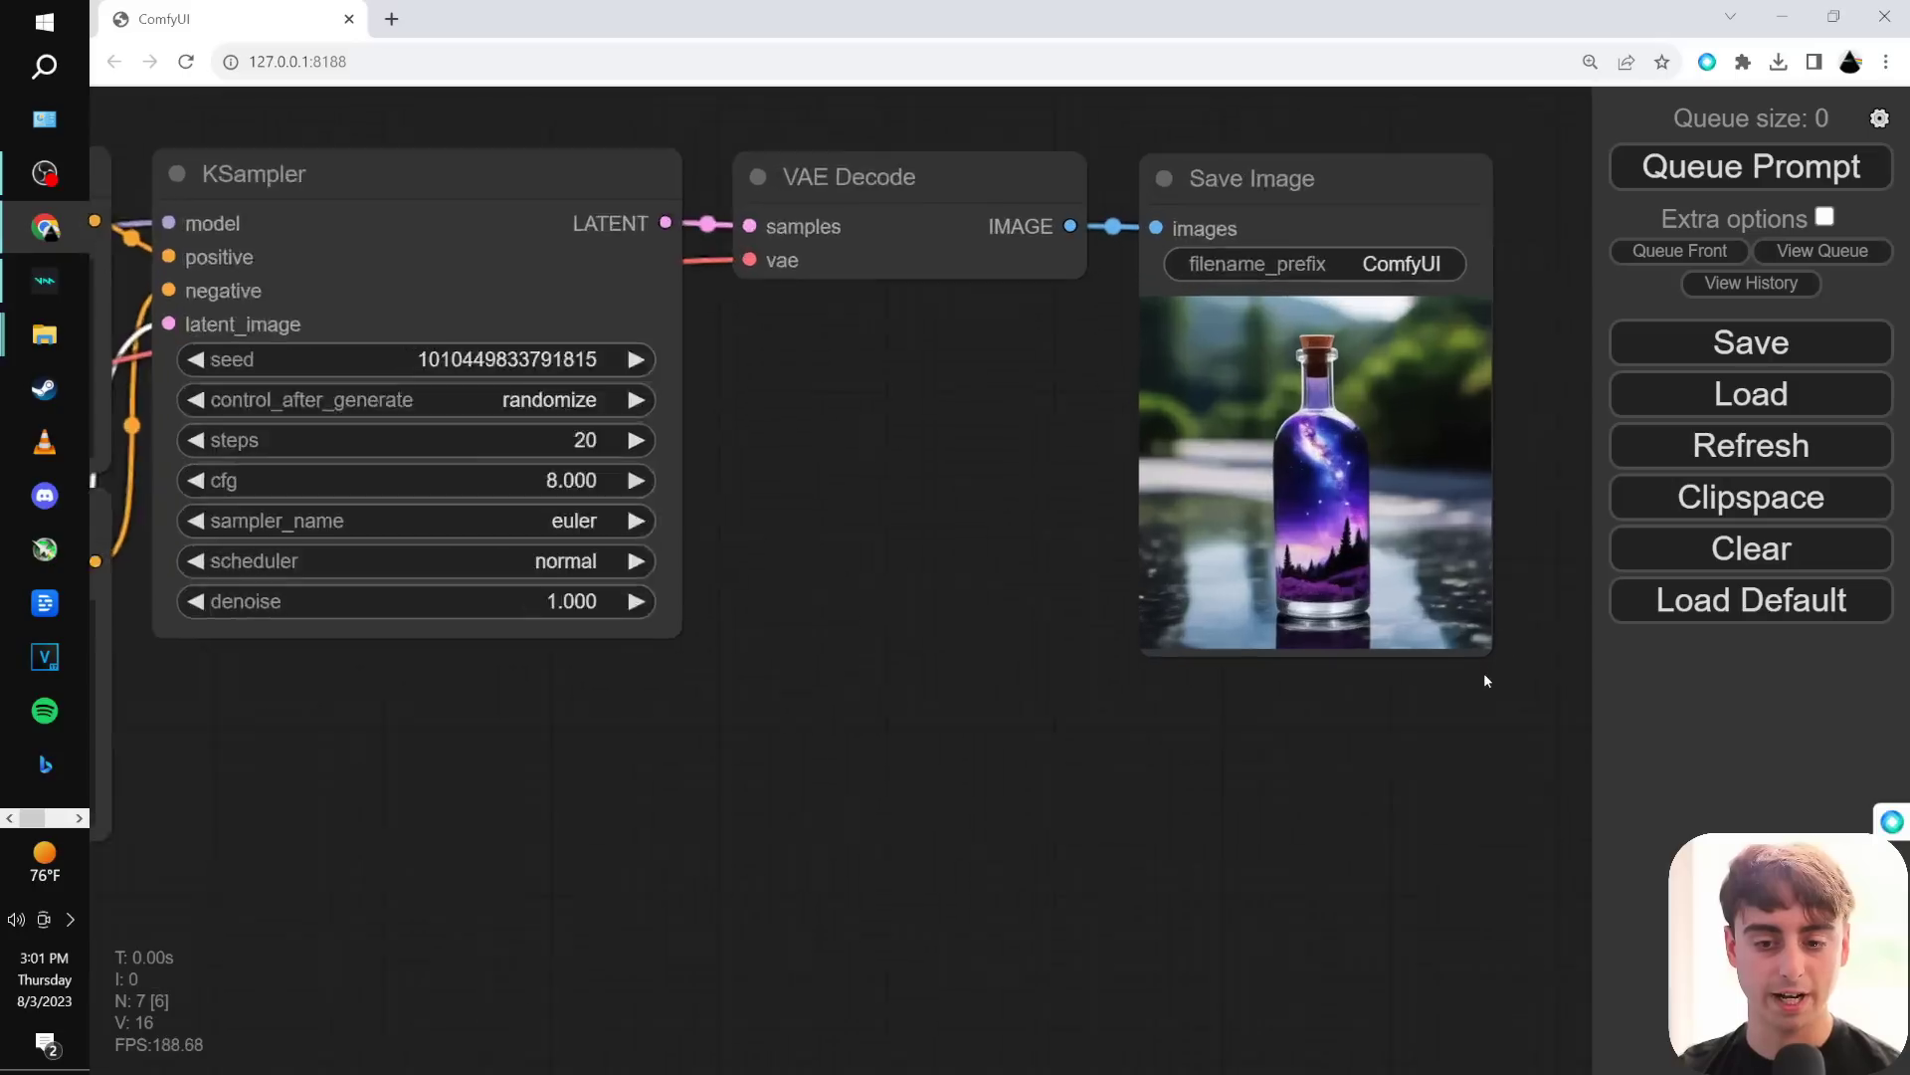
pyautogui.moveTo(1322, 808); pyautogui.dragTo(1294, 858)
pyautogui.scroll(1, 1293, 858)
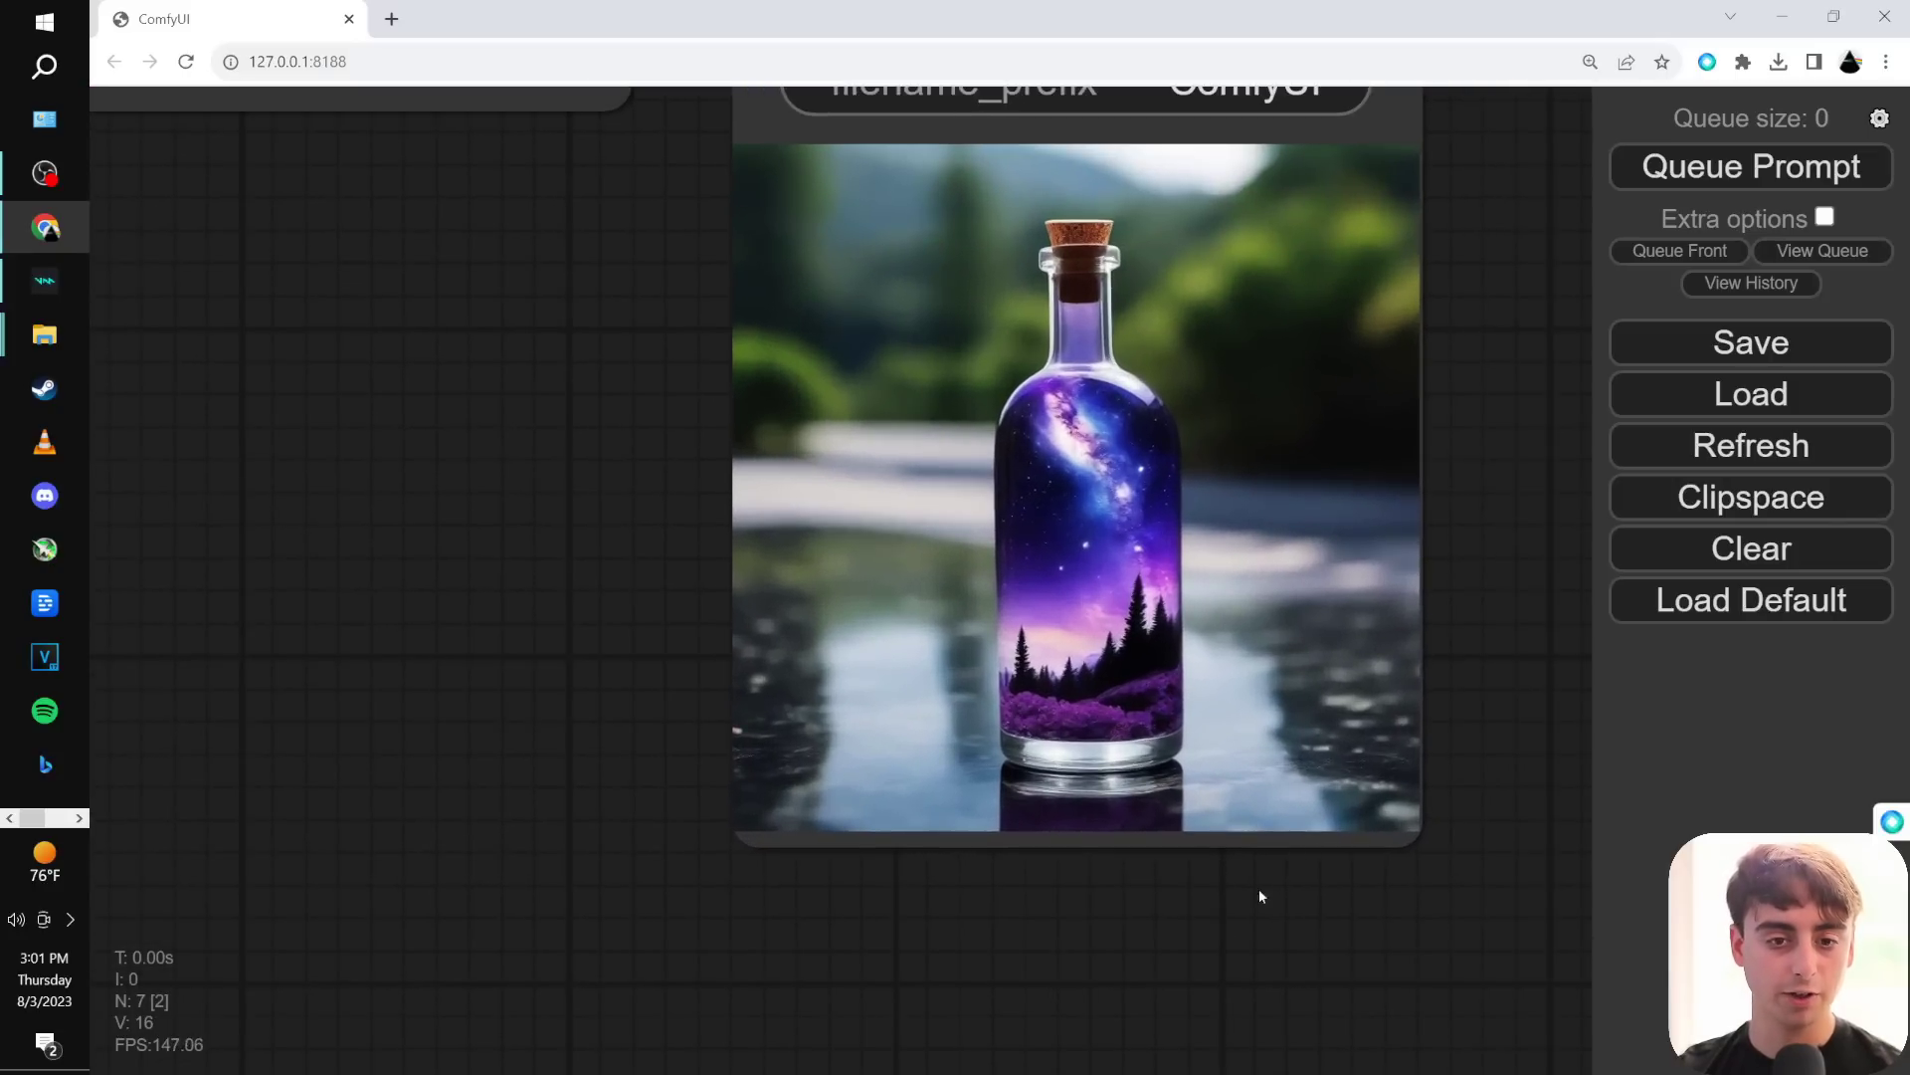
pyautogui.scroll(2, 1236, 784)
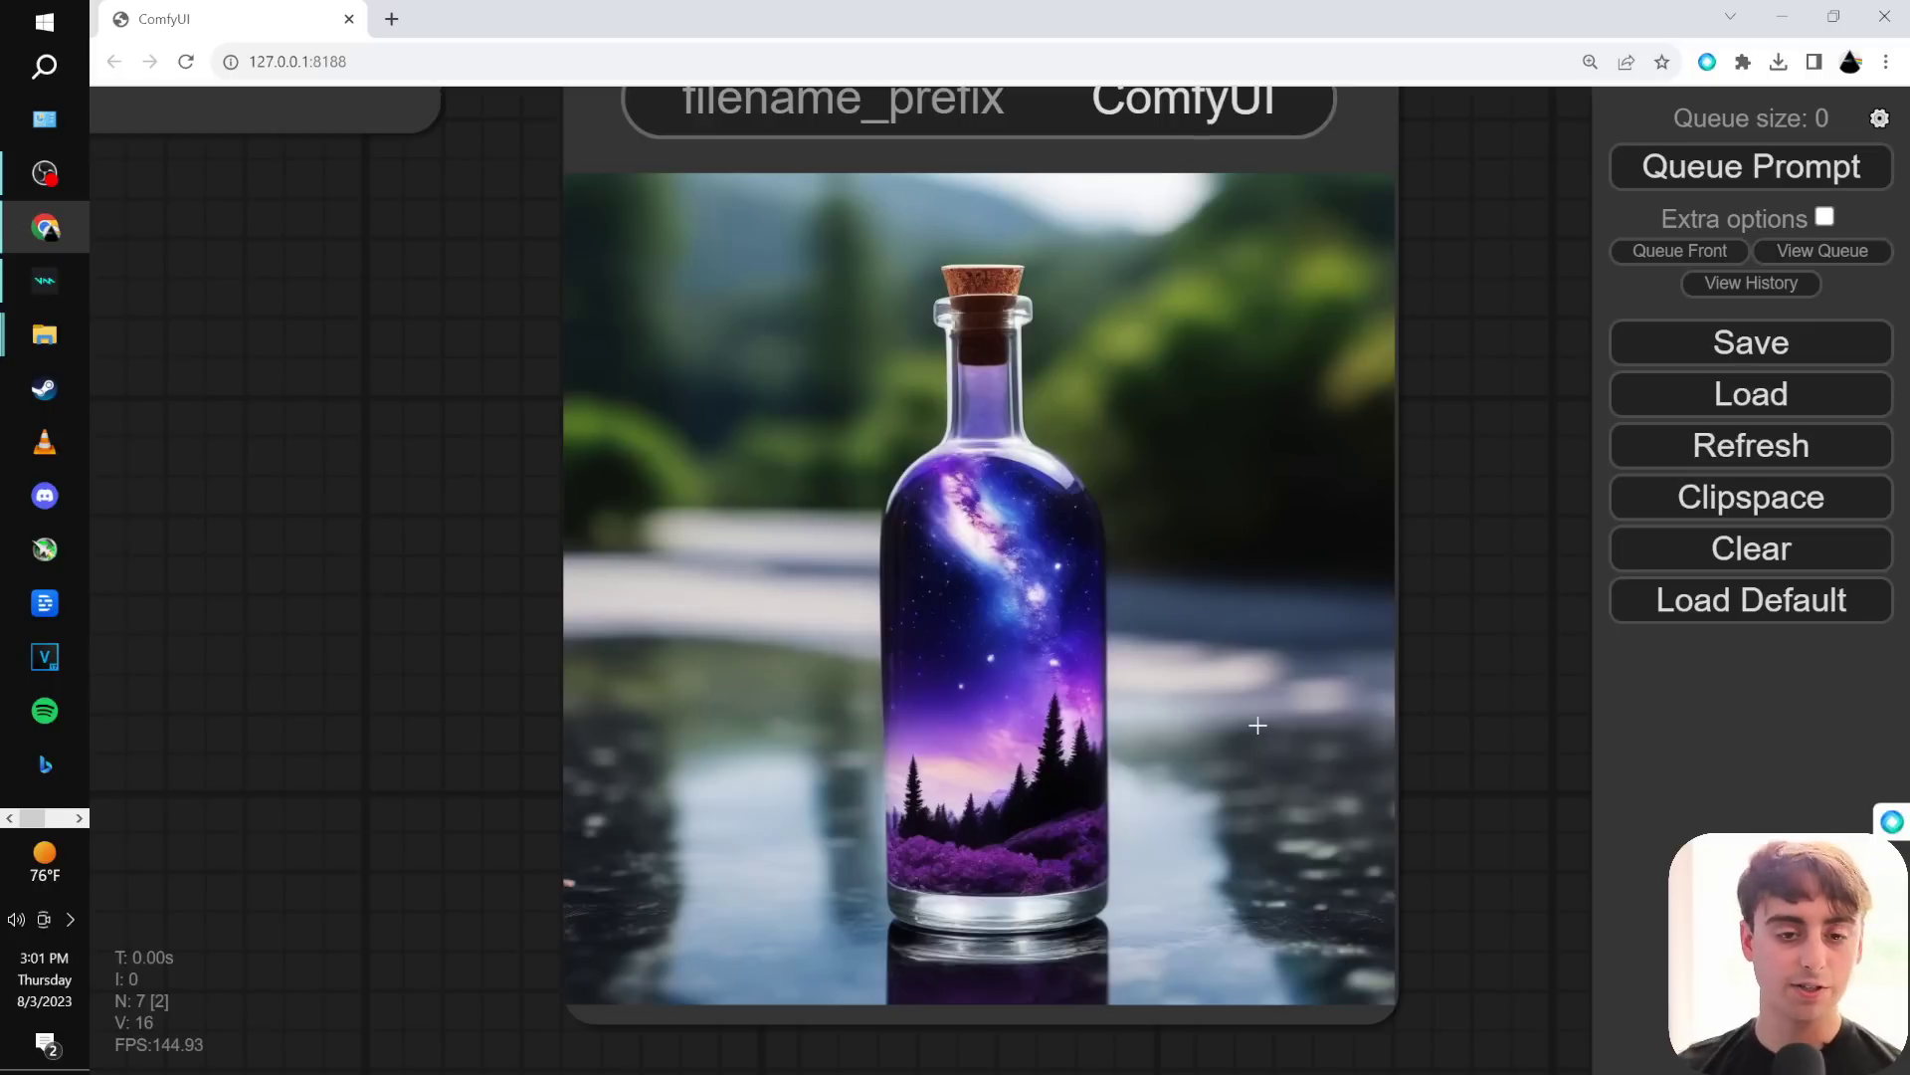
pyautogui.hotkey('alt', 'Tab')
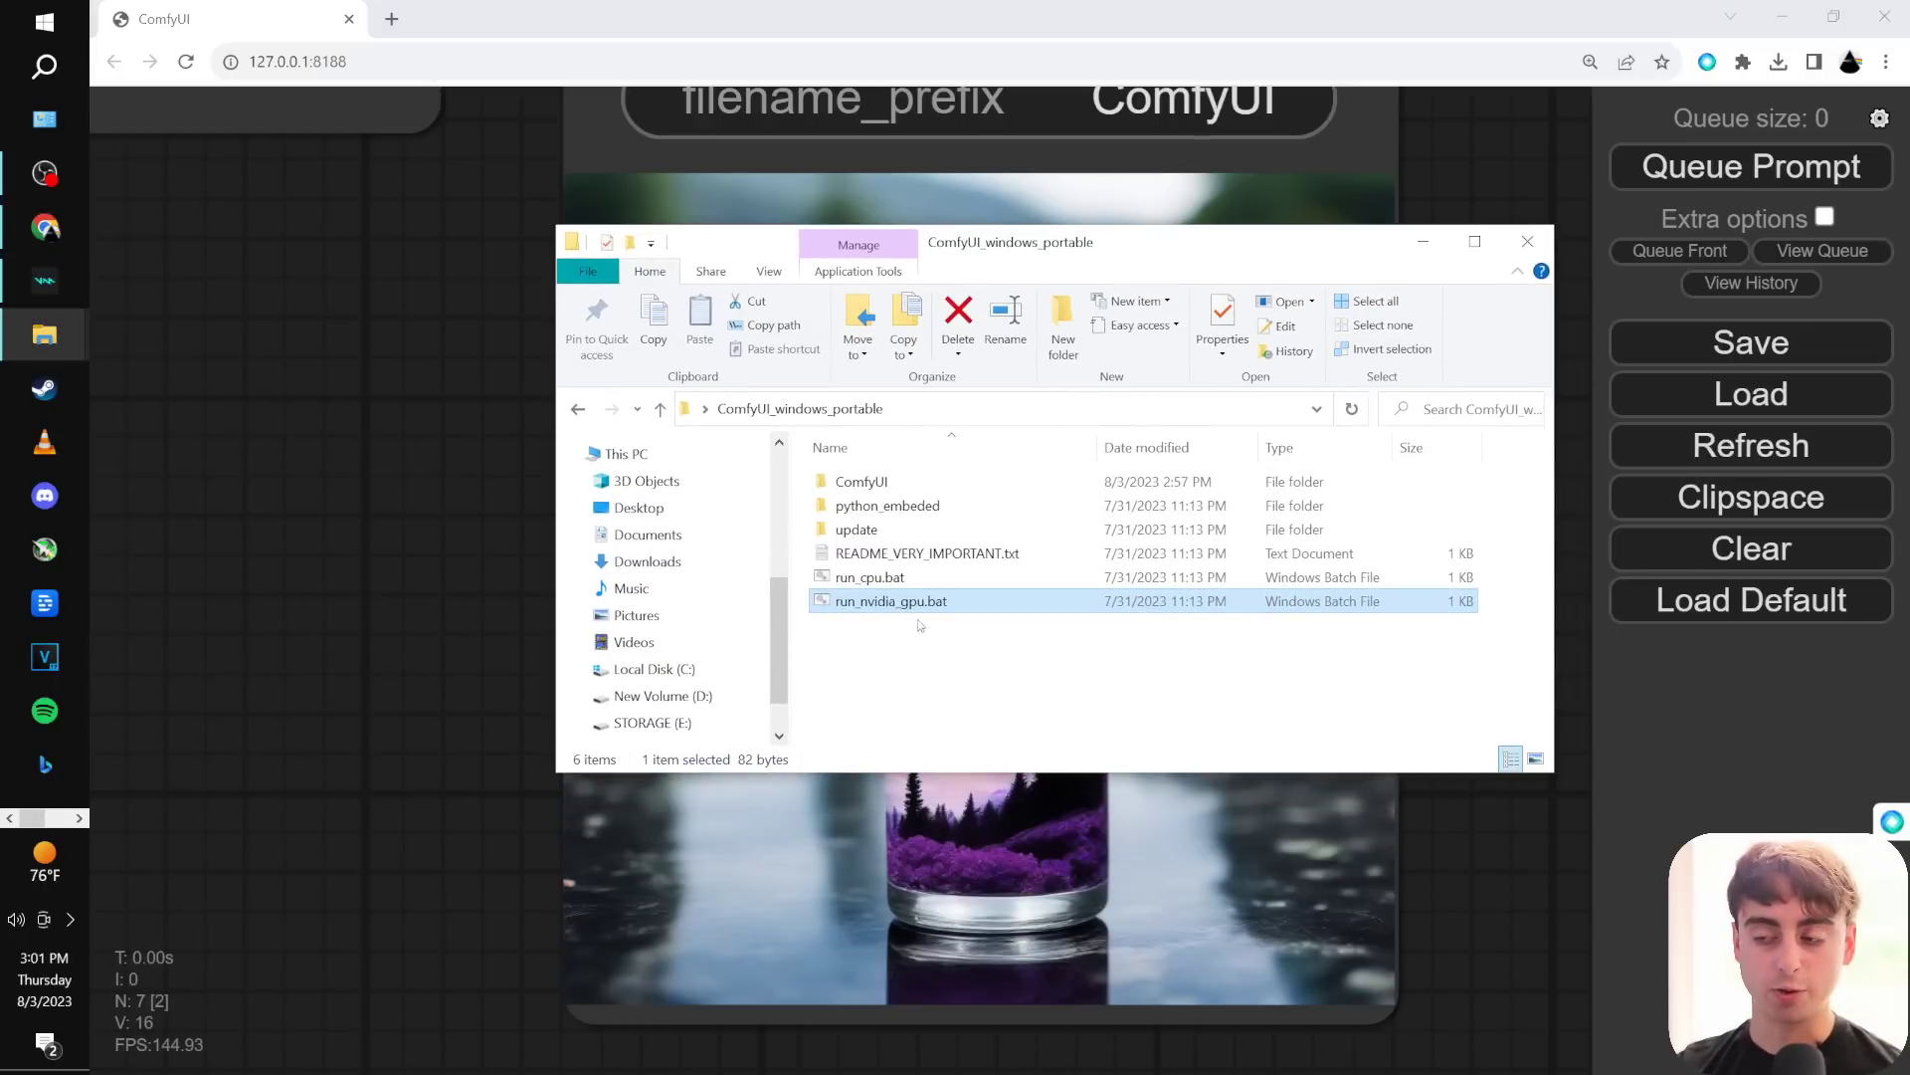
# Open ComfyUI_00001_.png from the ComfyUI\output folder in the Photos viewer.
pyautogui.click(942, 645)
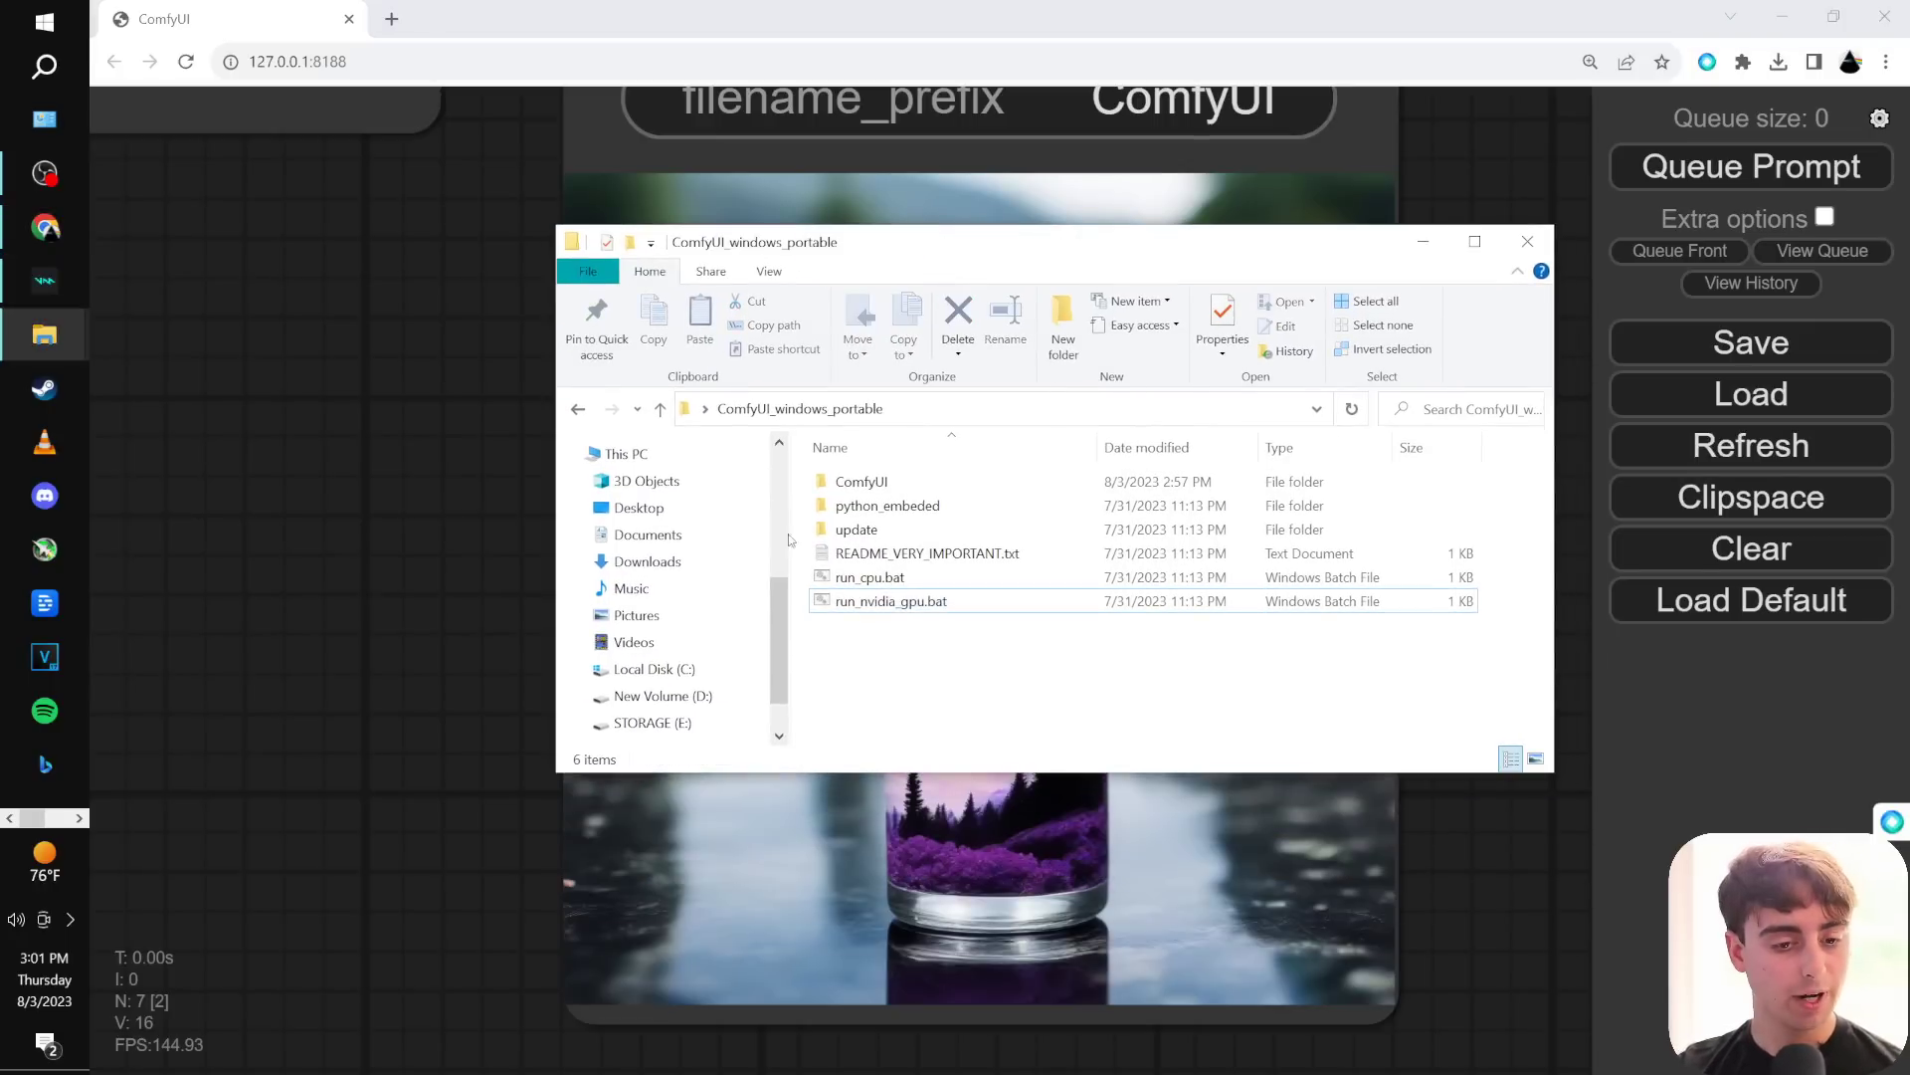
pyautogui.doubleClick(911, 482)
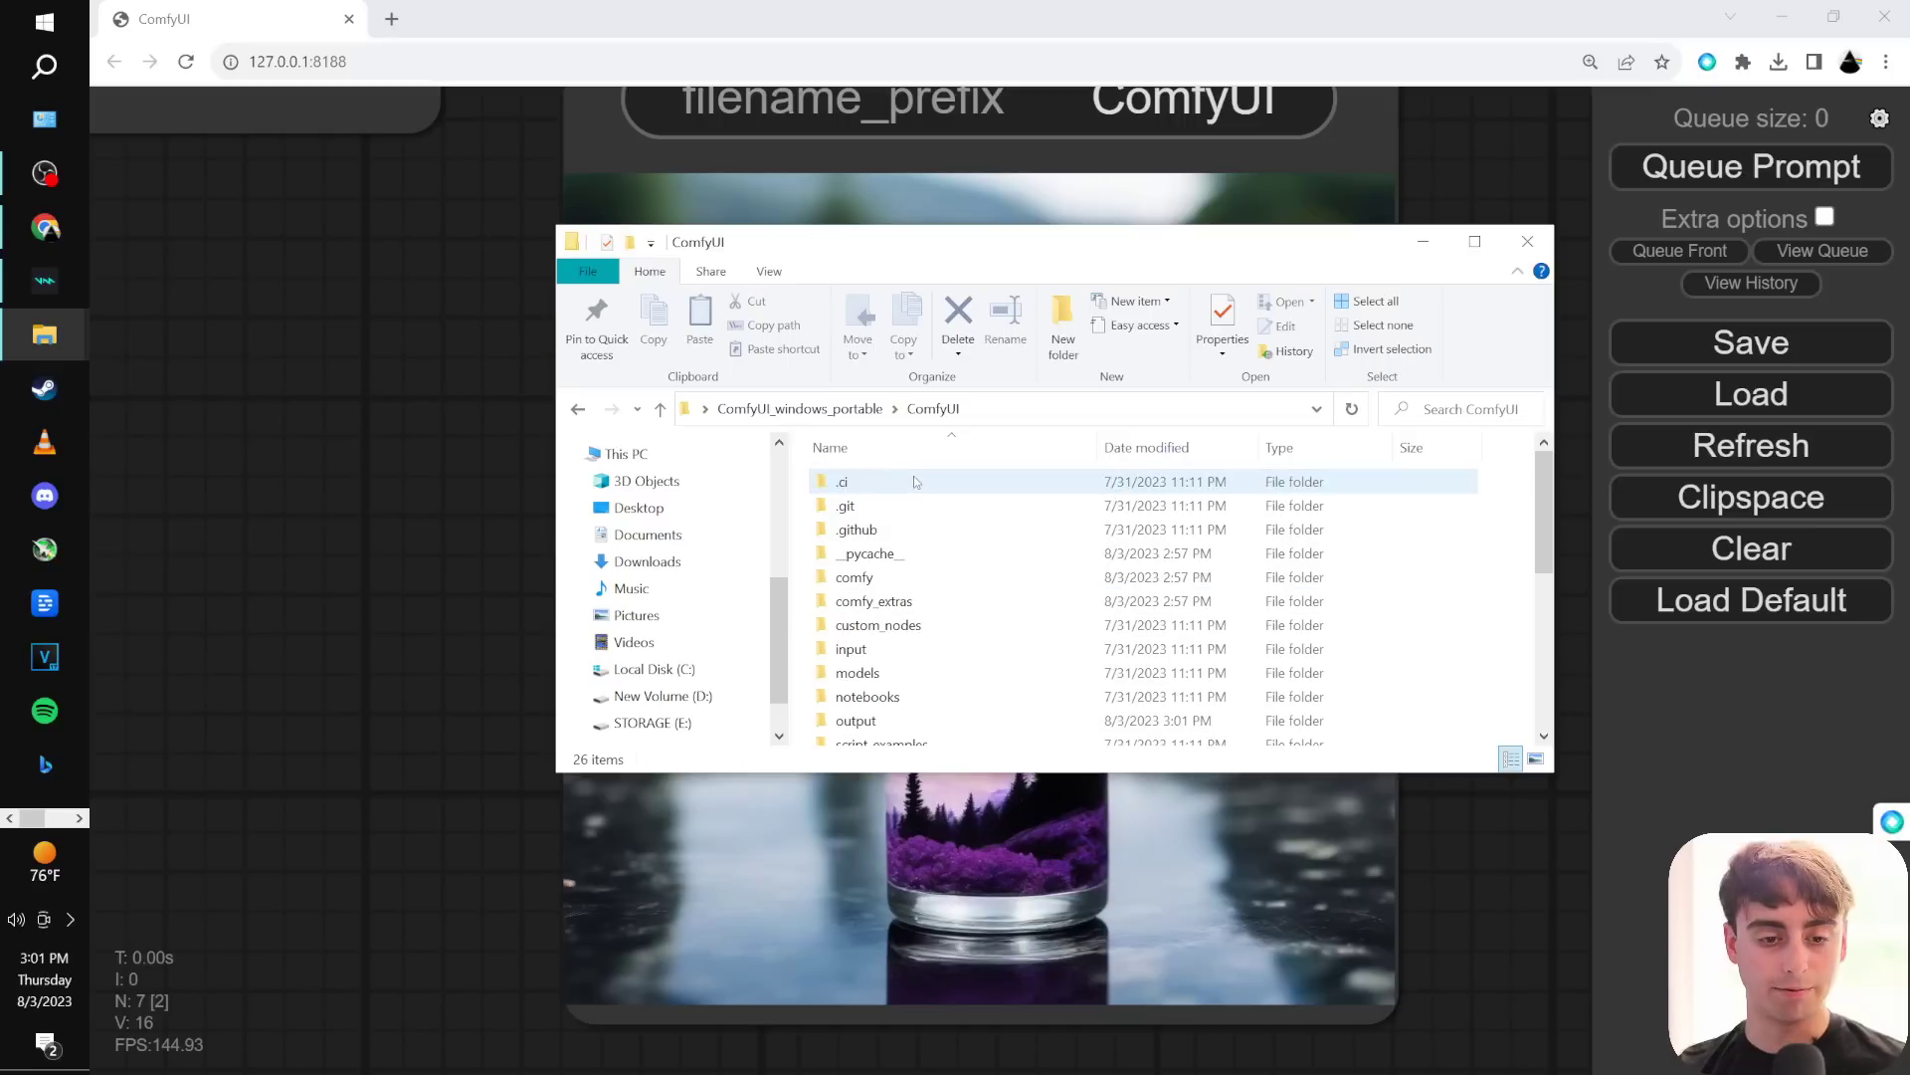
pyautogui.scroll(-1, 1005, 592)
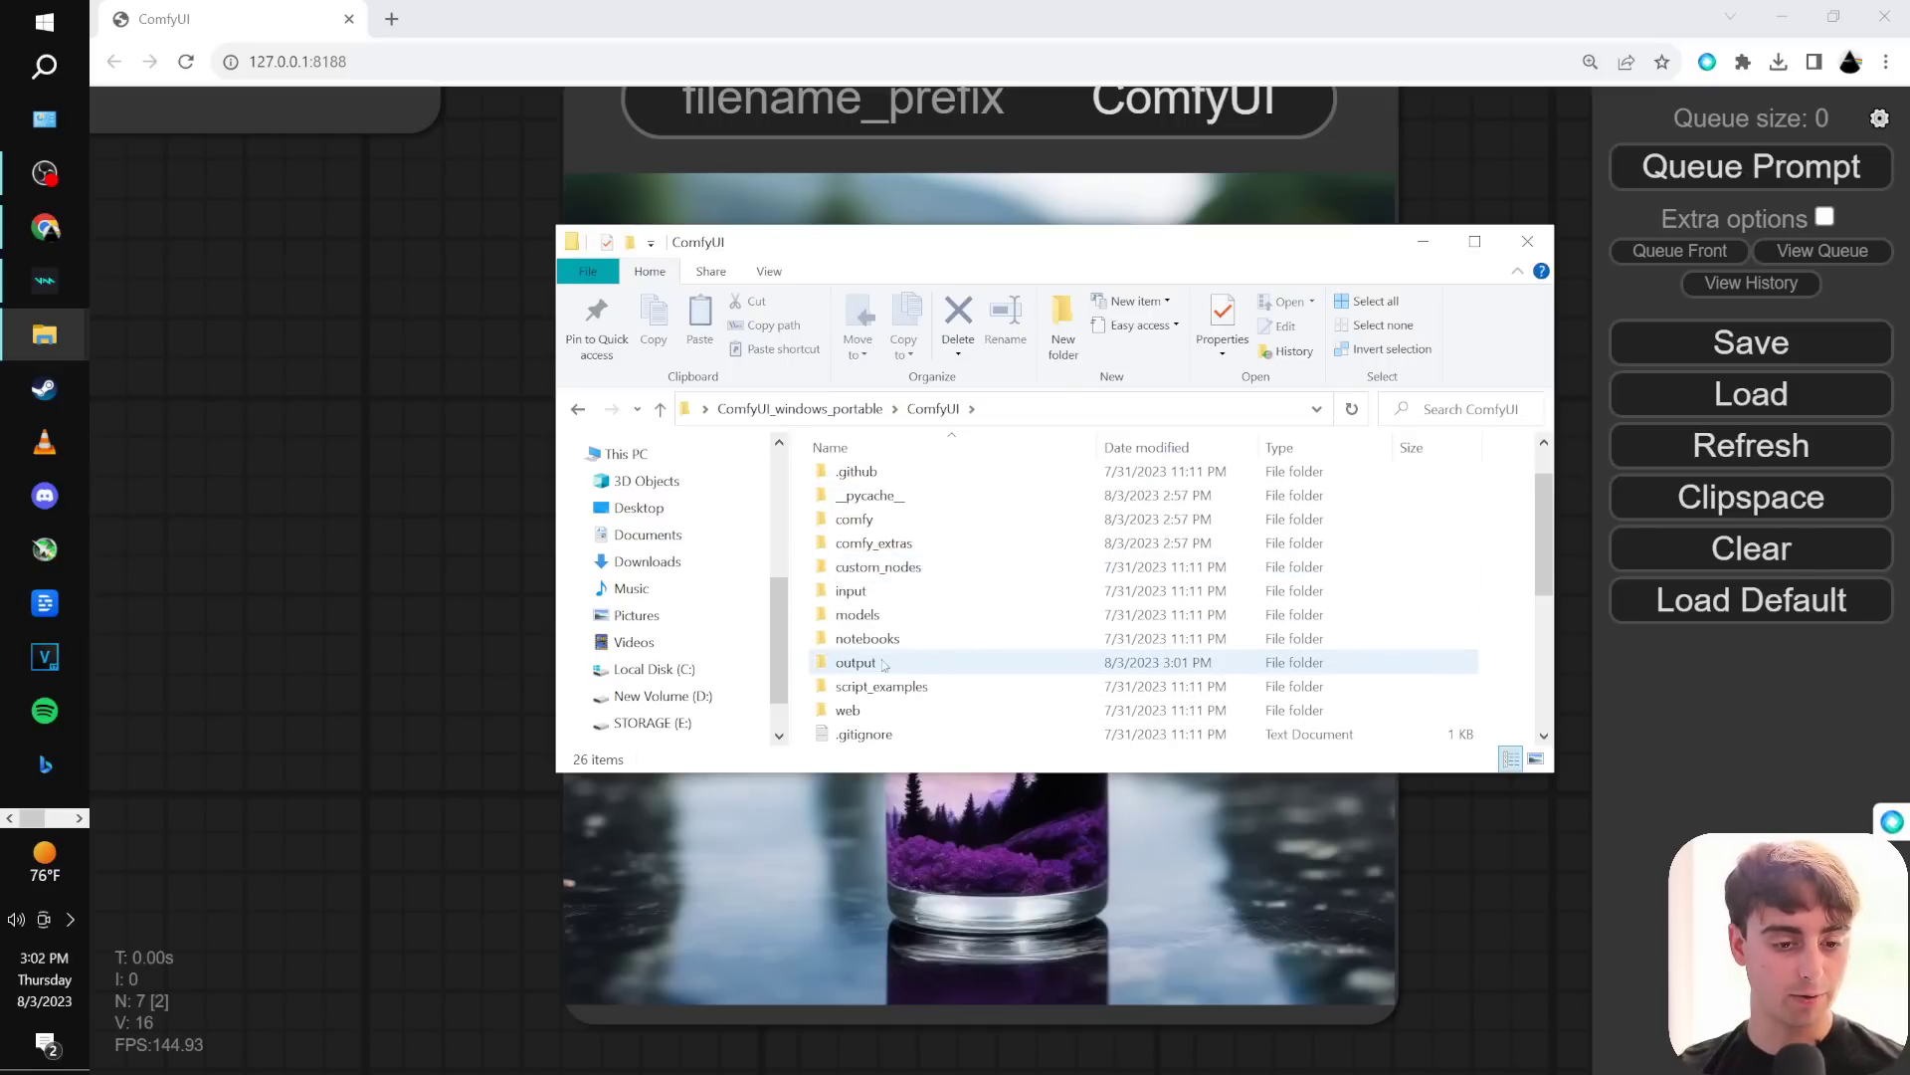
pyautogui.doubleClick(914, 667)
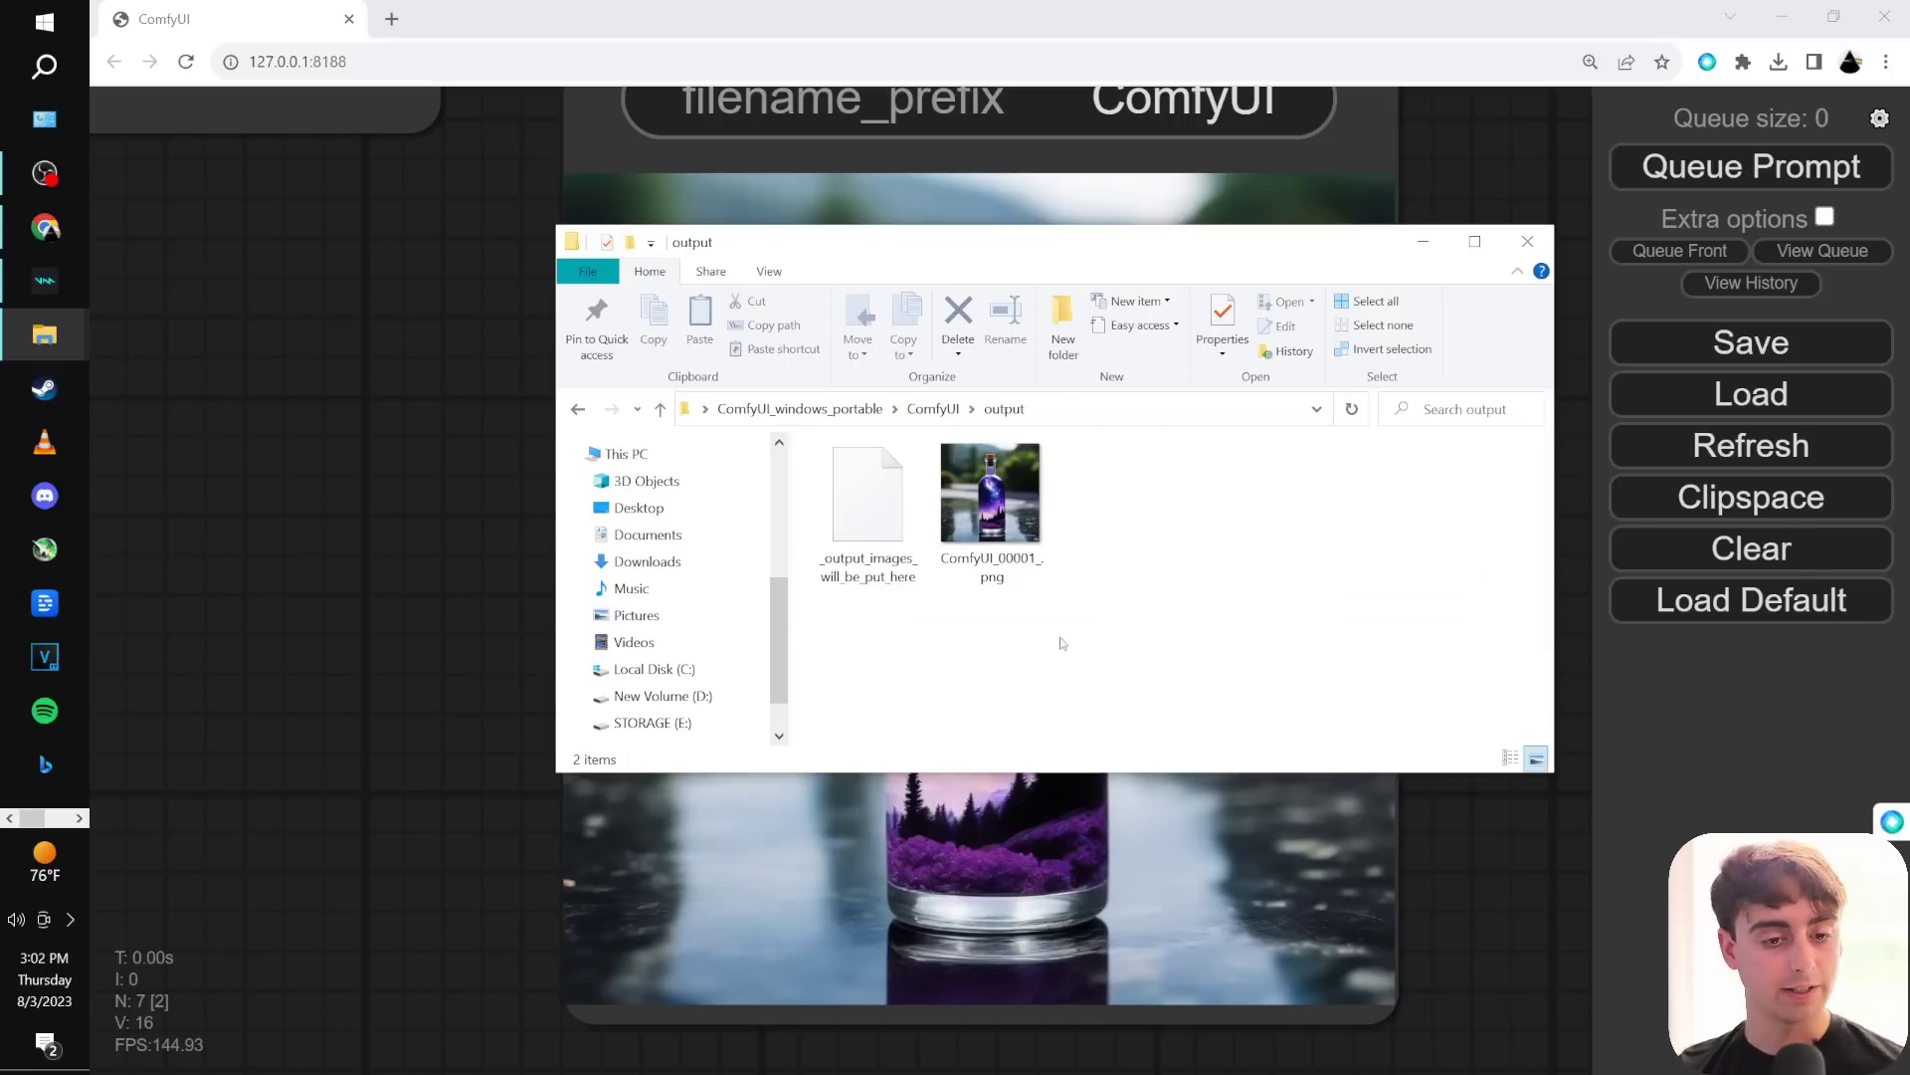
pyautogui.doubleClick(990, 492)
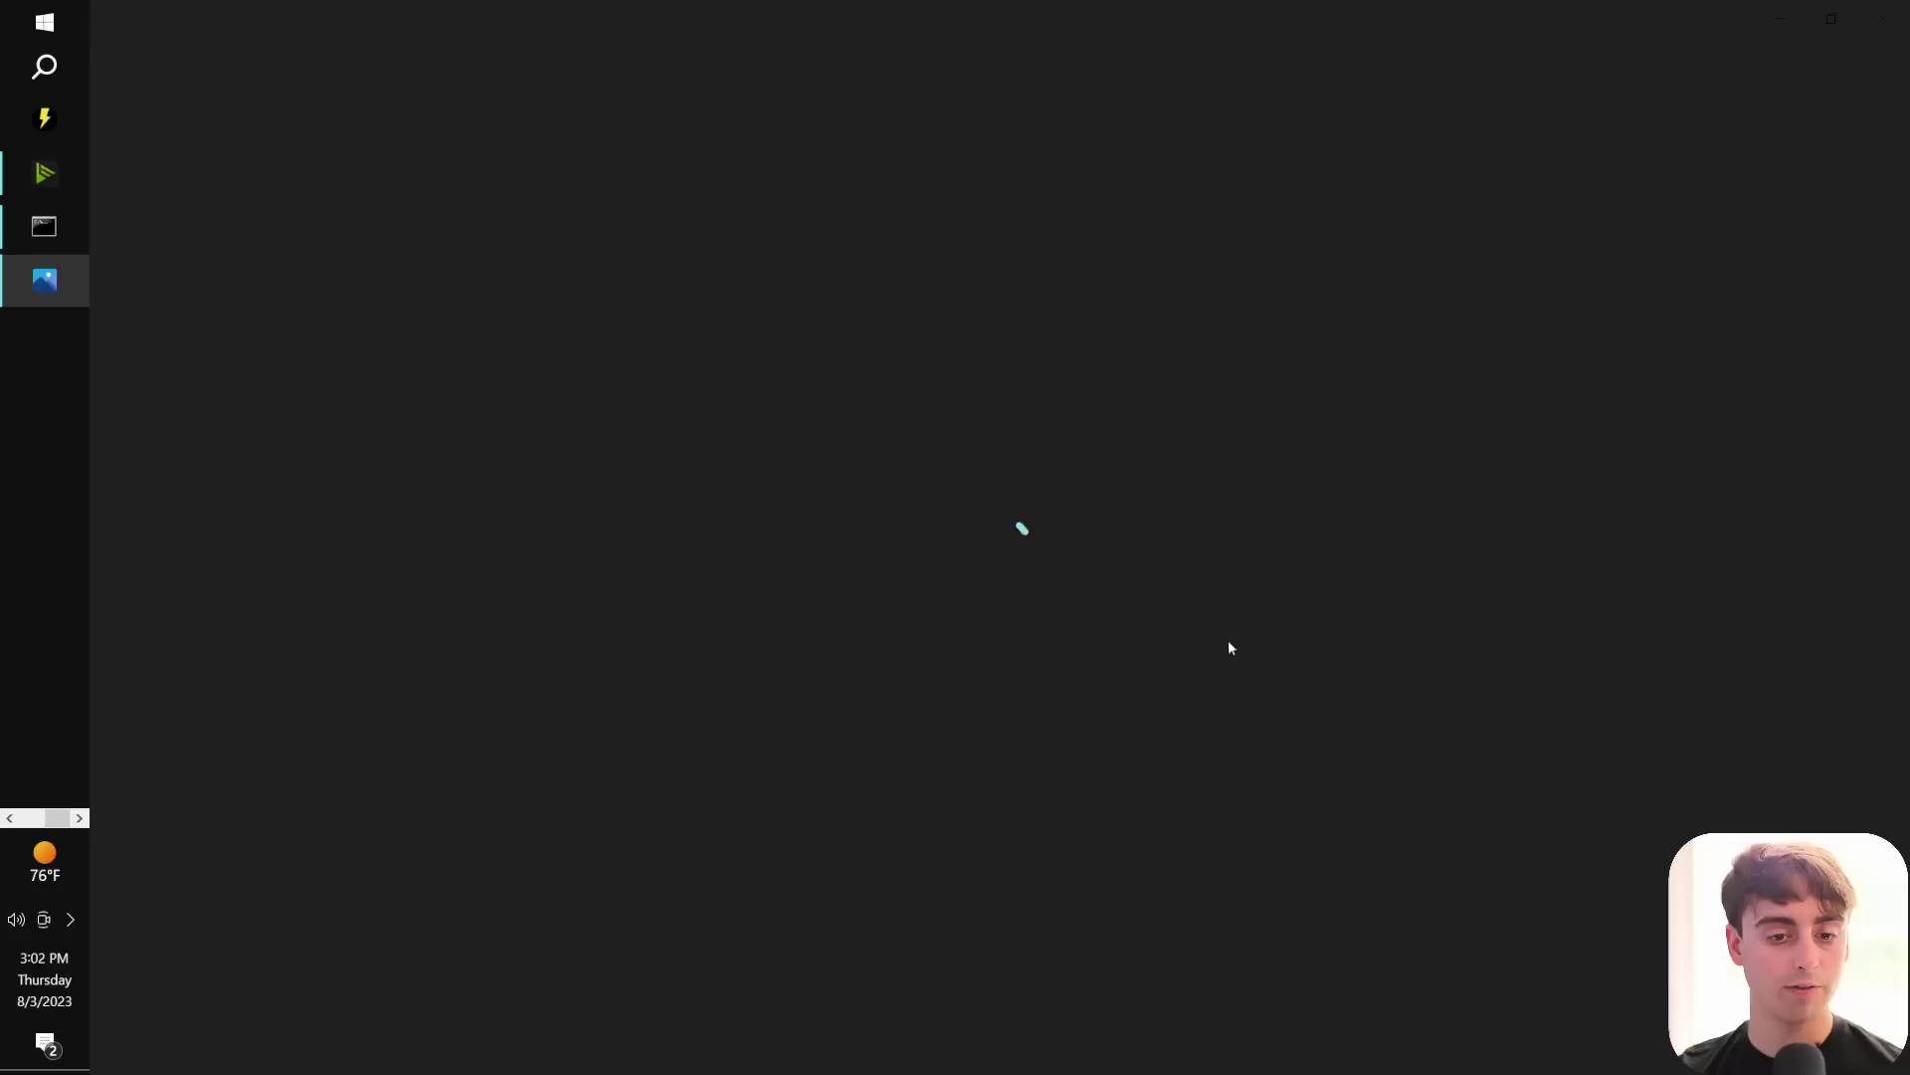
pyautogui.scroll(3, 1236, 657)
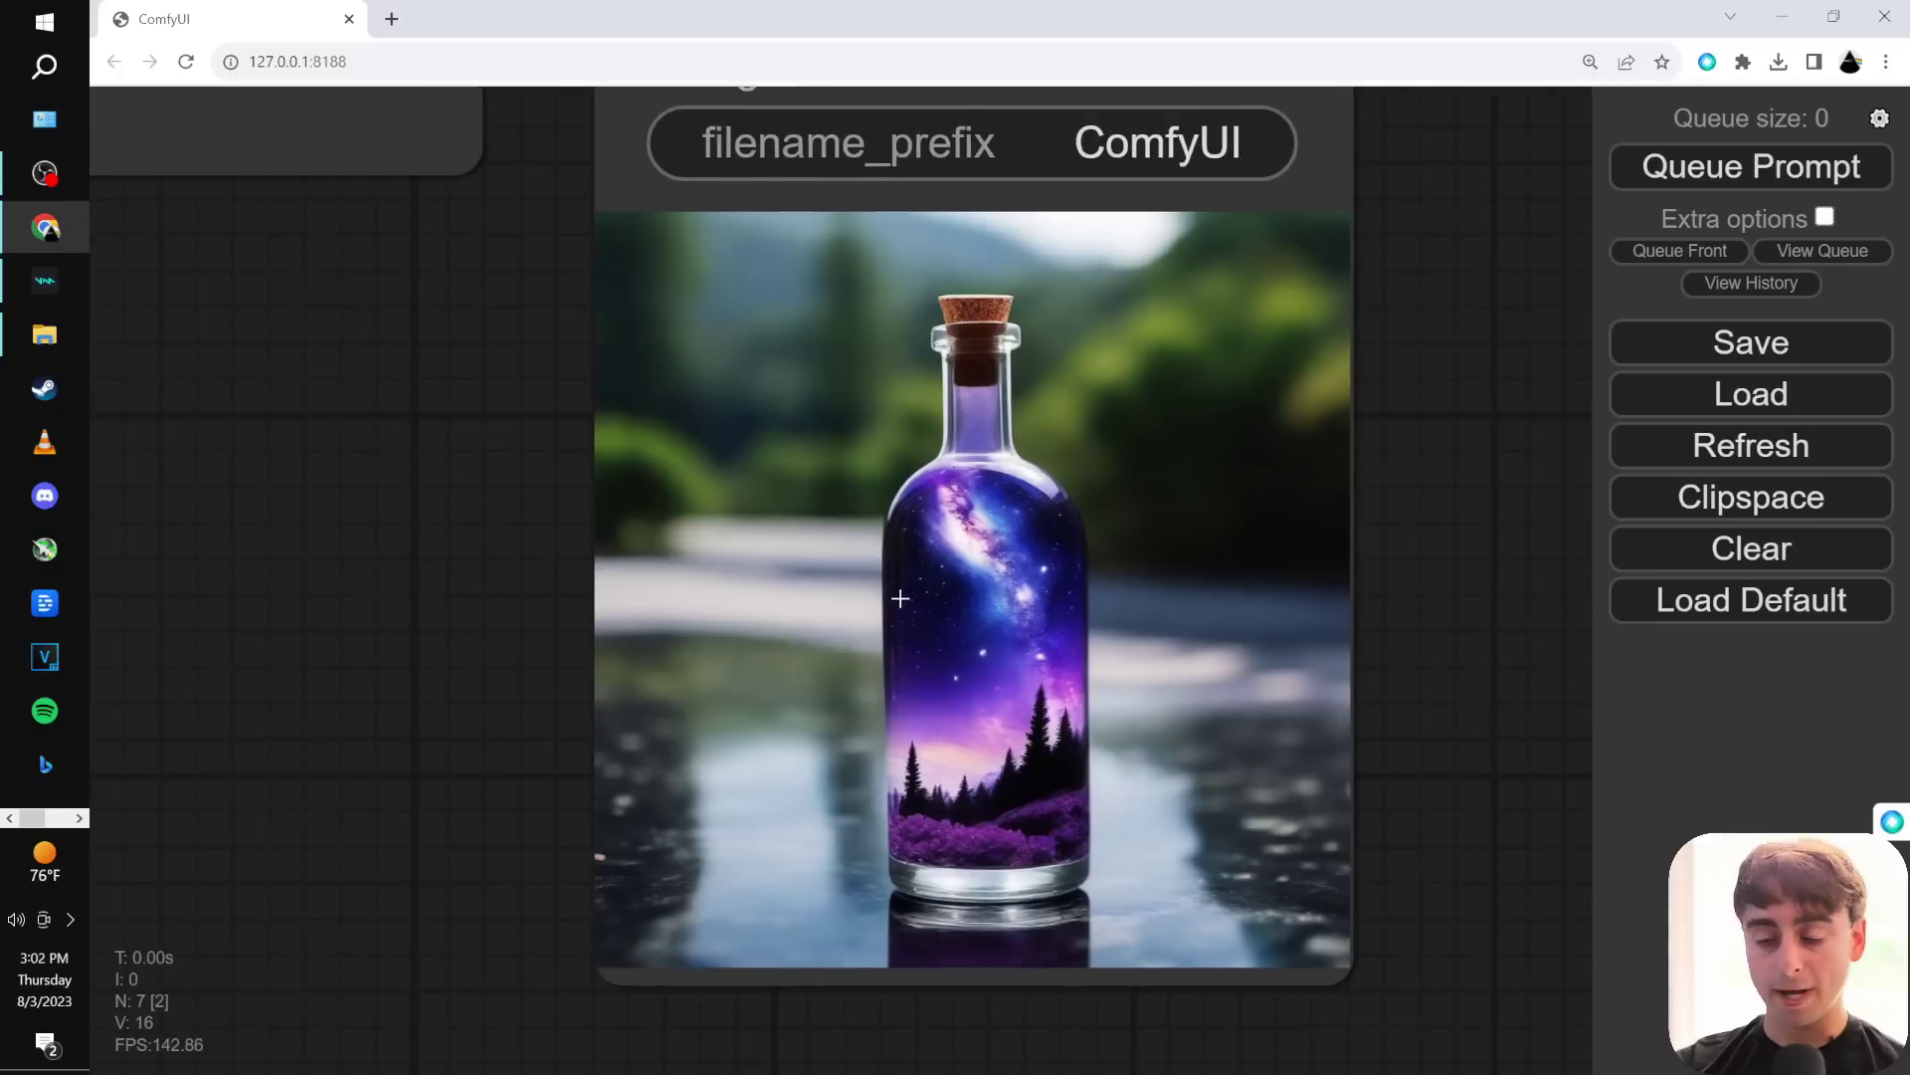
pyautogui.scroll(-3, 856, 602)
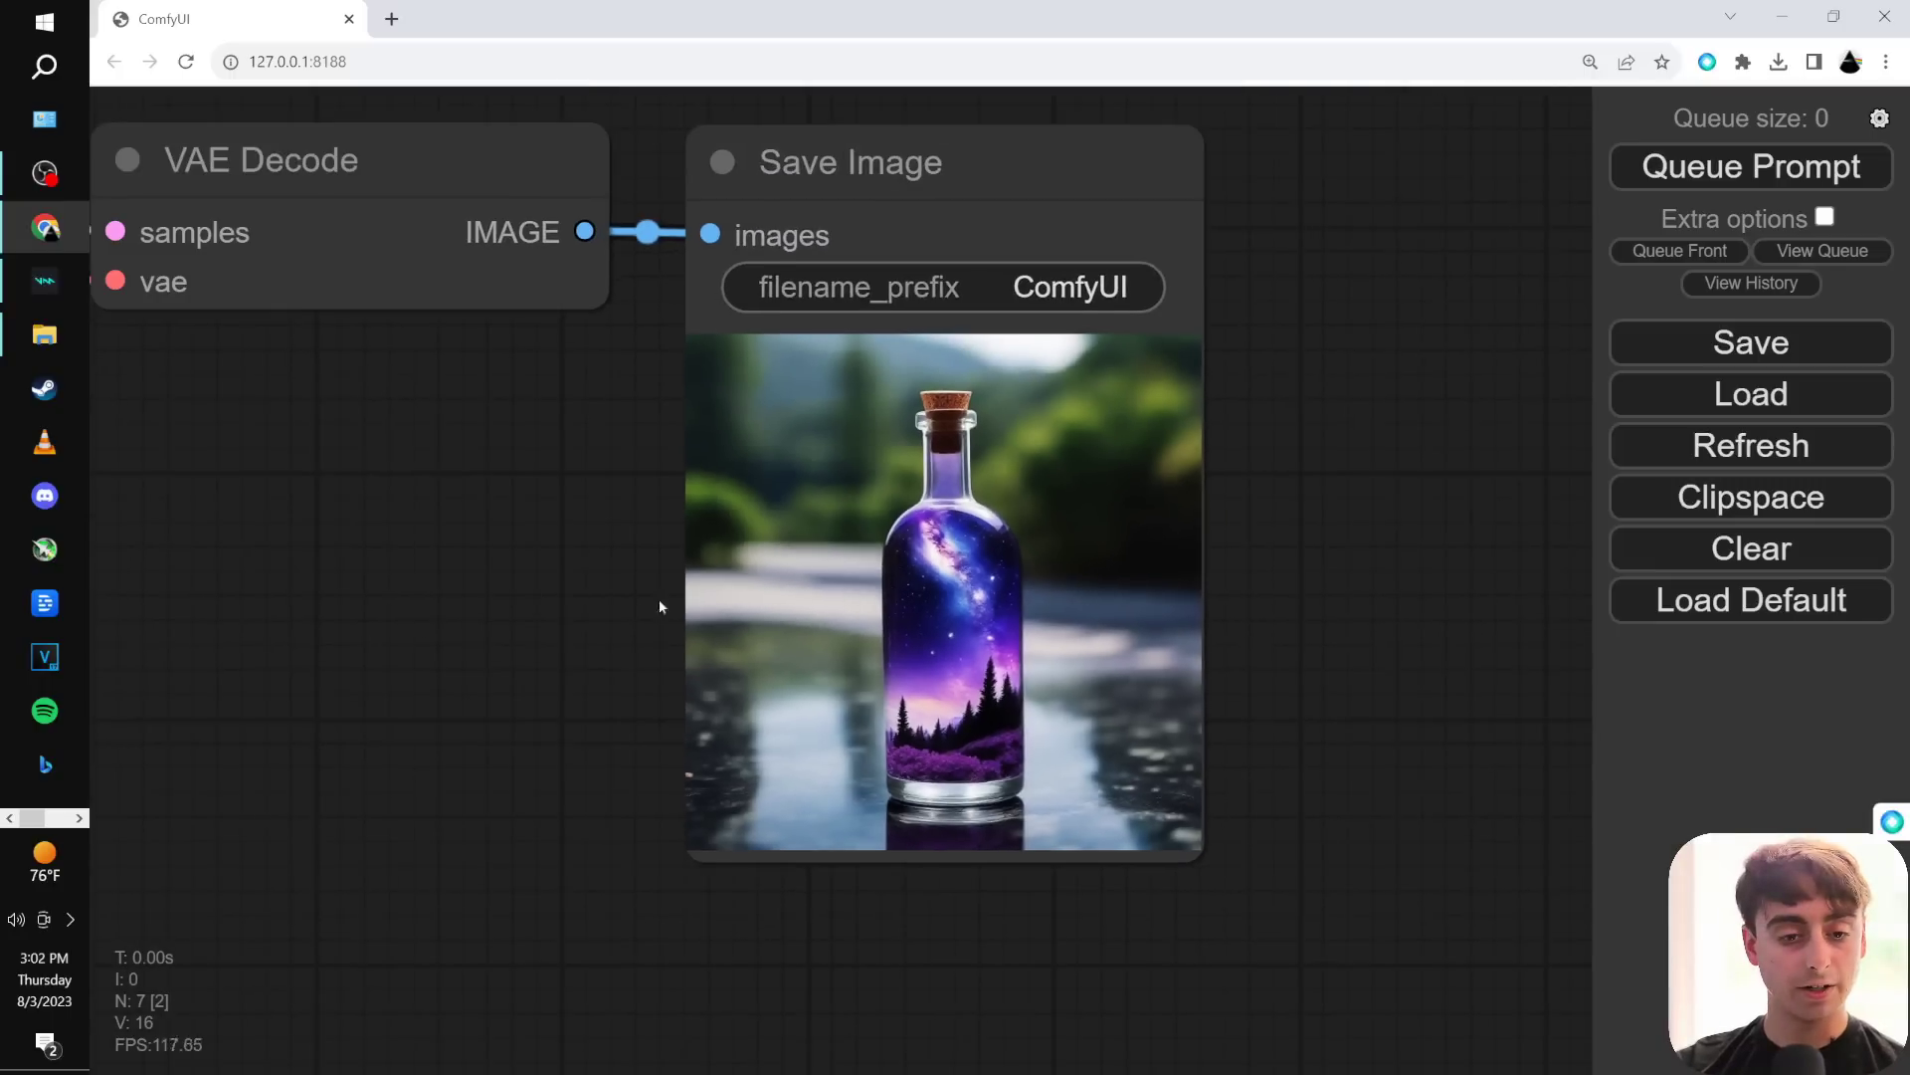
pyautogui.scroll(-2, 520, 571)
pyautogui.moveTo(520, 572); pyautogui.dragTo(1189, 597)
pyautogui.moveTo(988, 501); pyautogui.dragTo(1582, 507)
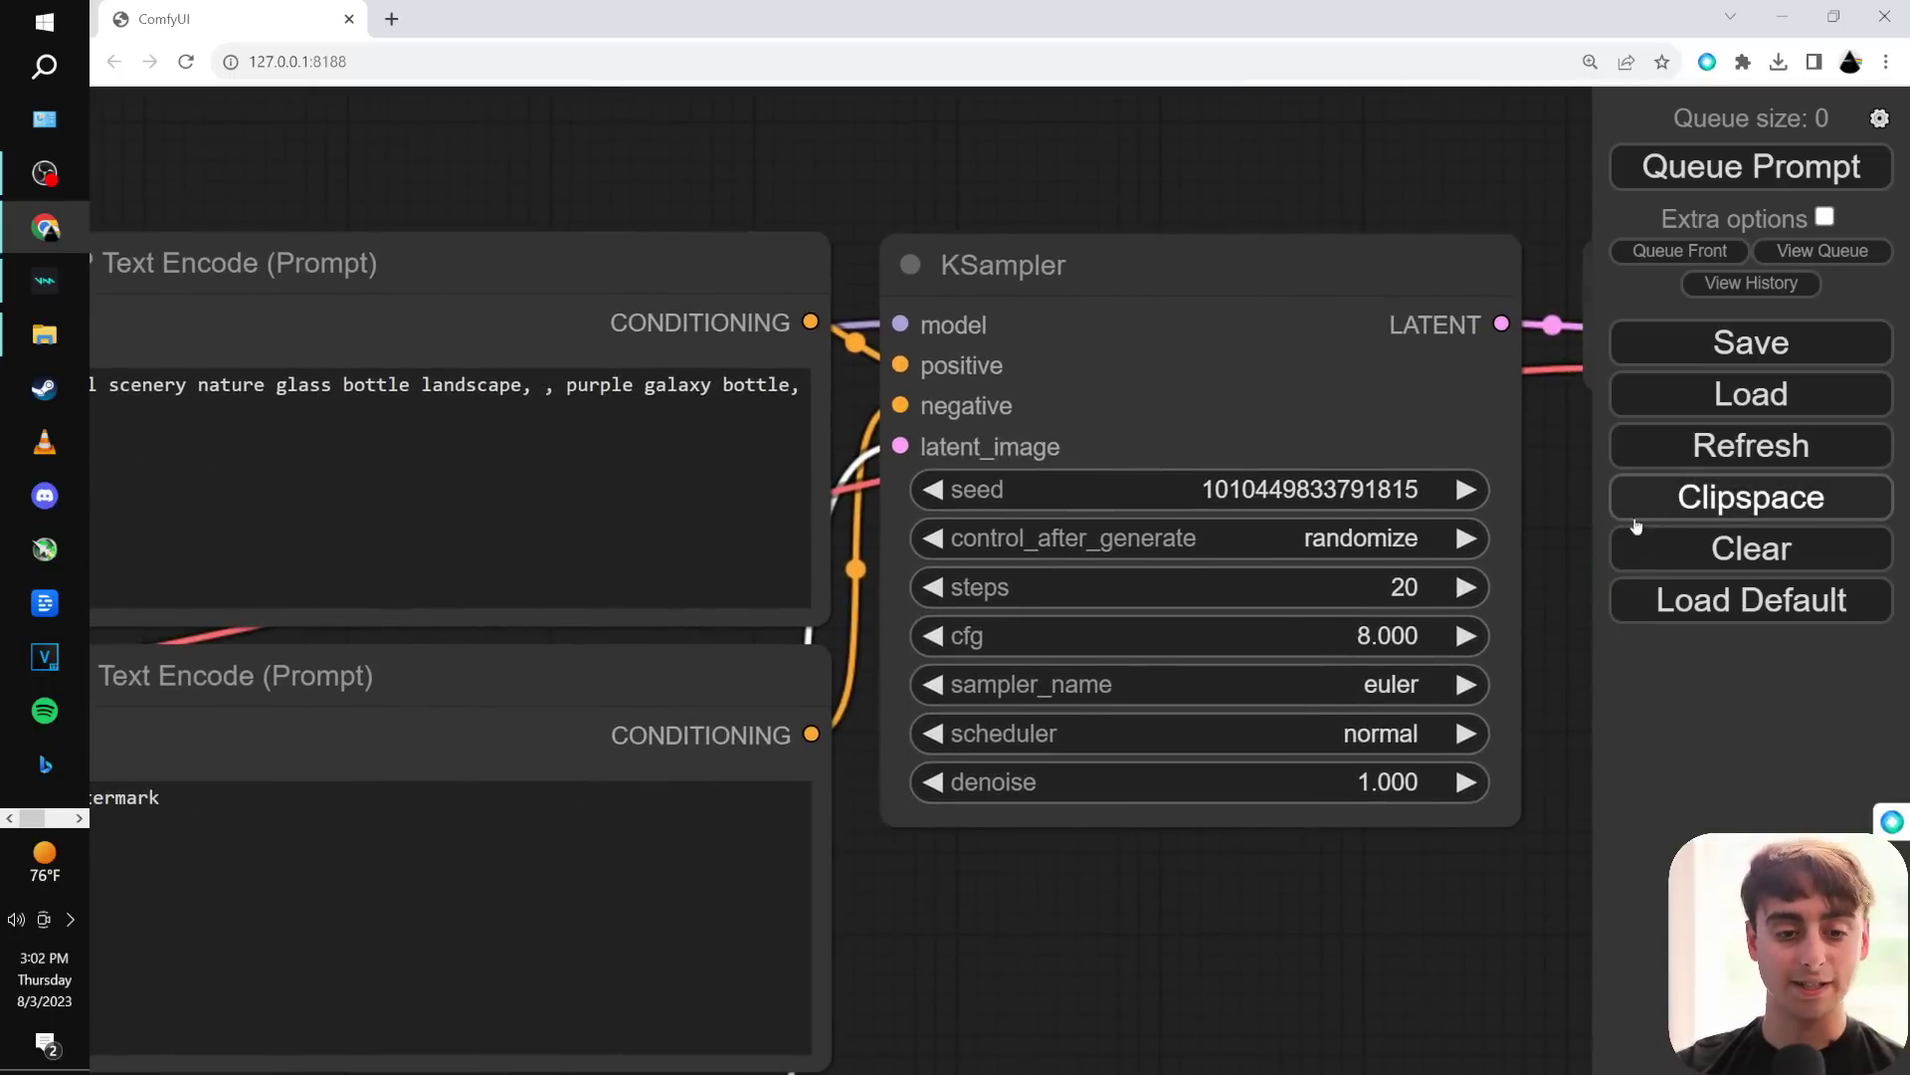
pyautogui.moveTo(1047, 952); pyautogui.dragTo(1423, 926)
pyautogui.scroll(-2, 1288, 870)
pyautogui.moveTo(1288, 869); pyautogui.dragTo(1110, 720)
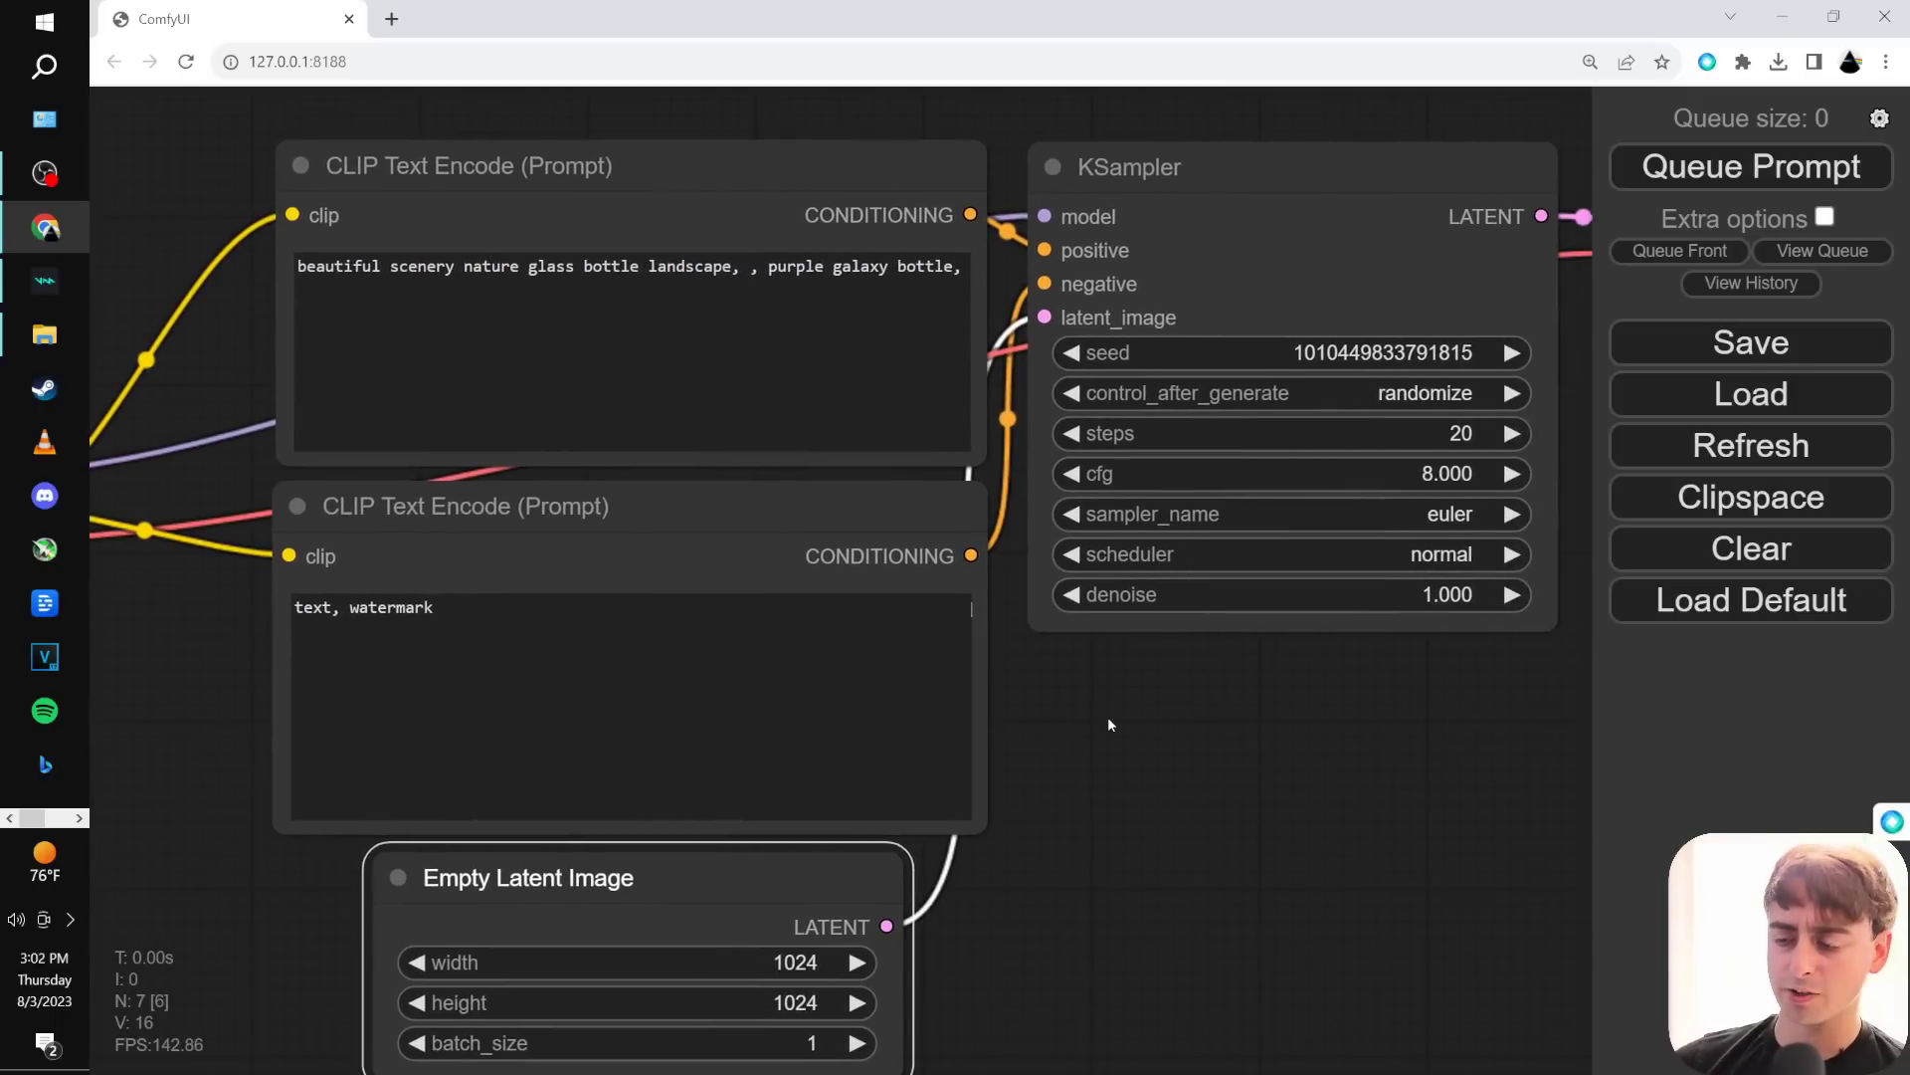